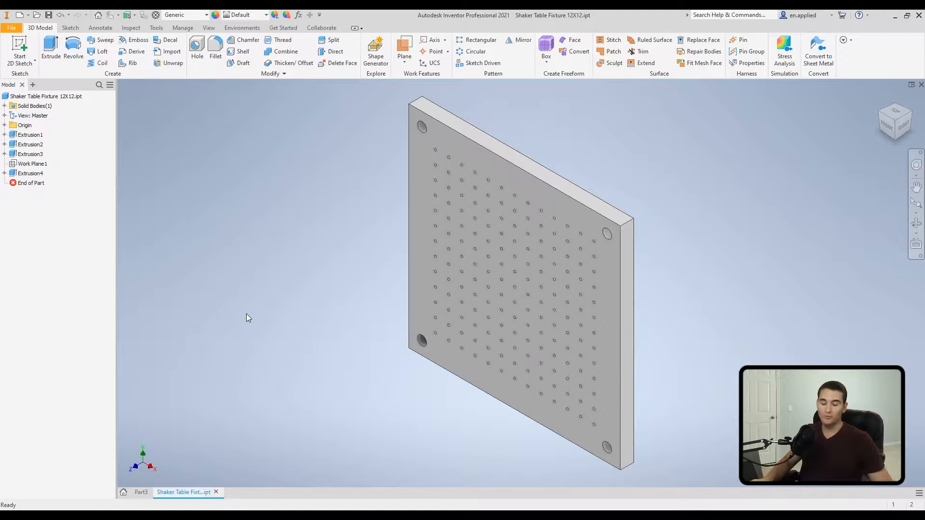
Examine the finished shaker table fixture plate, including its front face, thickness, corner mounting holes and small hole grid.
{"action": "middle_click_drag", "start_coordinate": [500, 358], "coordinate": [557, 335], "text": "shift"}
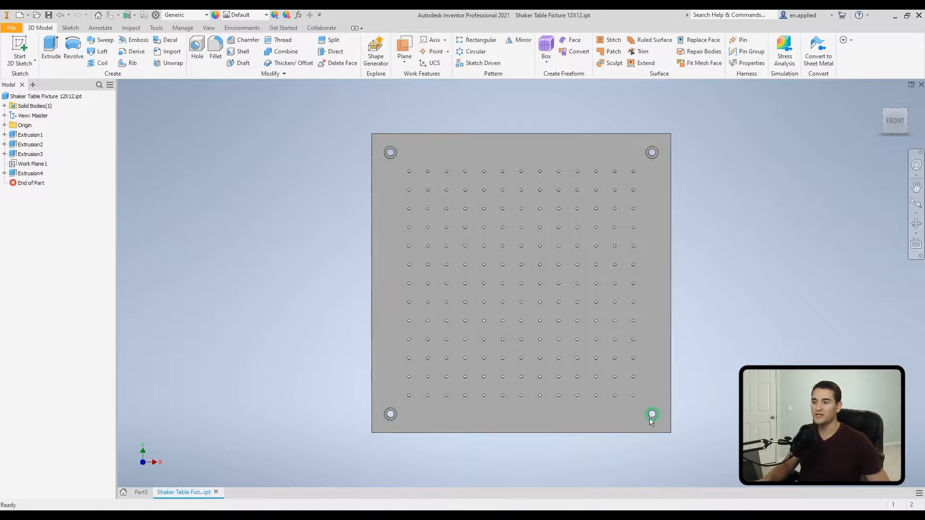
{"action": "middle_click_drag", "start_coordinate": [566, 343], "coordinate": [483, 324], "text": "shift"}
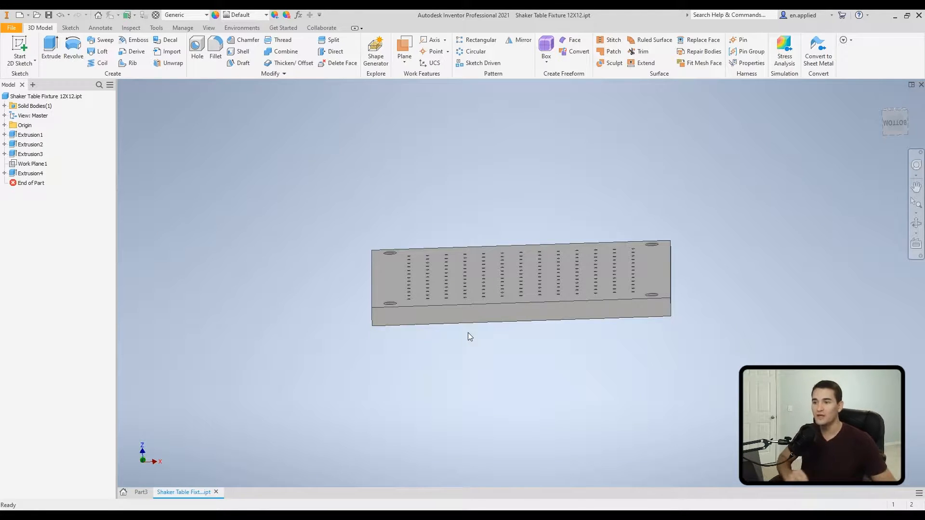
{"action": "middle_click_drag", "start_coordinate": [499, 341], "coordinate": [479, 339], "text": "shift"}
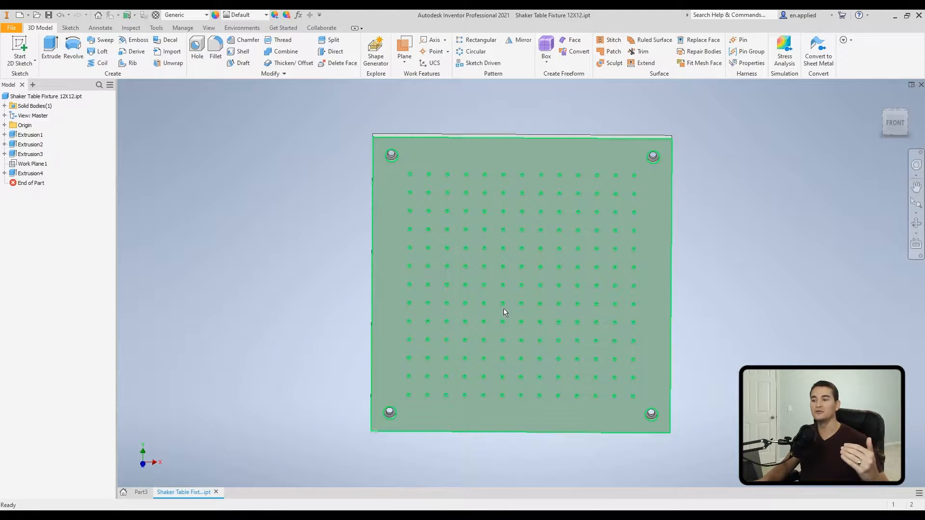
{"action": "mouse_move", "coordinate": [504, 309]}
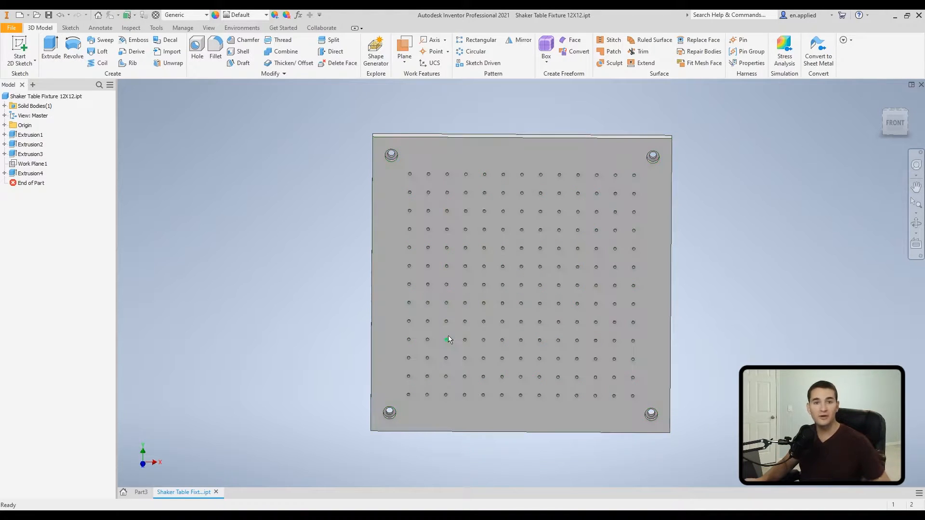
{"action": "left_click", "coordinate": [77, 96]}
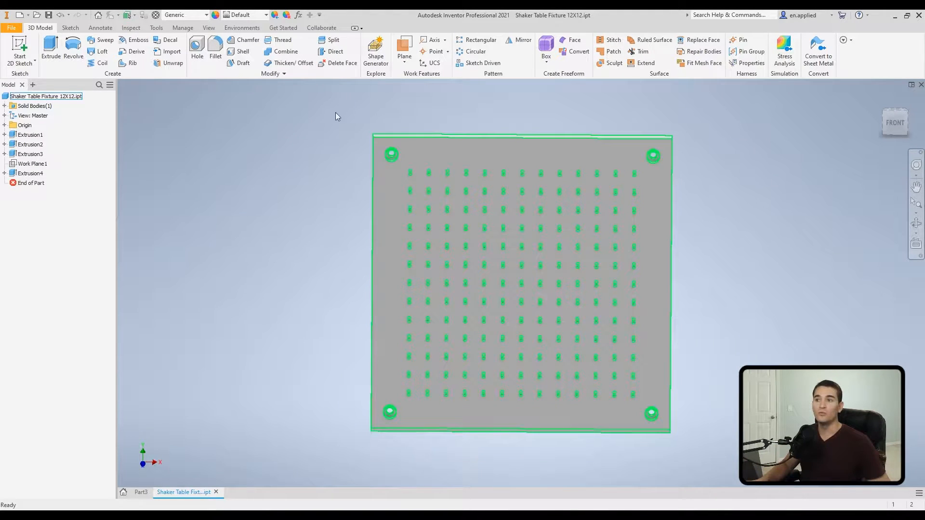
{"action": "left_click", "coordinate": [144, 360]}
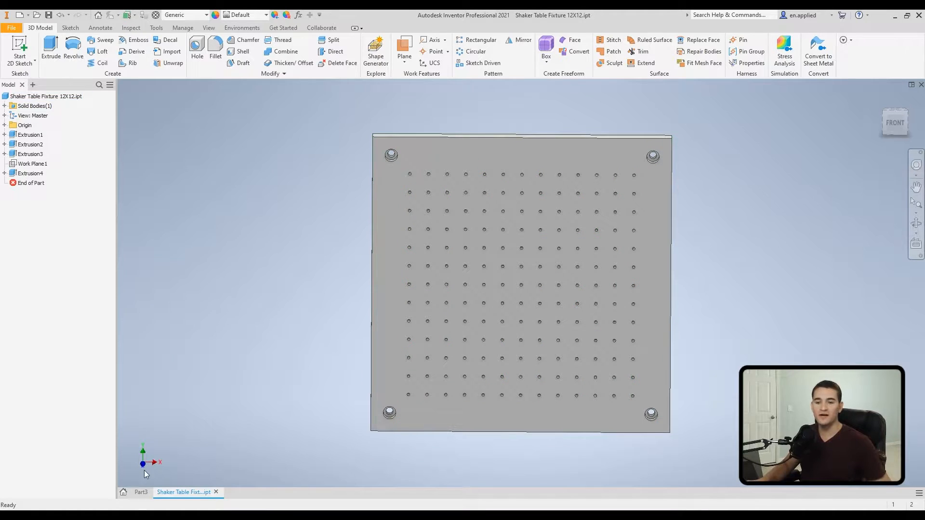
In the empty Part3, sketch a 16 by 16 in center rectangle at the origin on the front plane and finish the sketch.
{"action": "left_click", "coordinate": [141, 492]}
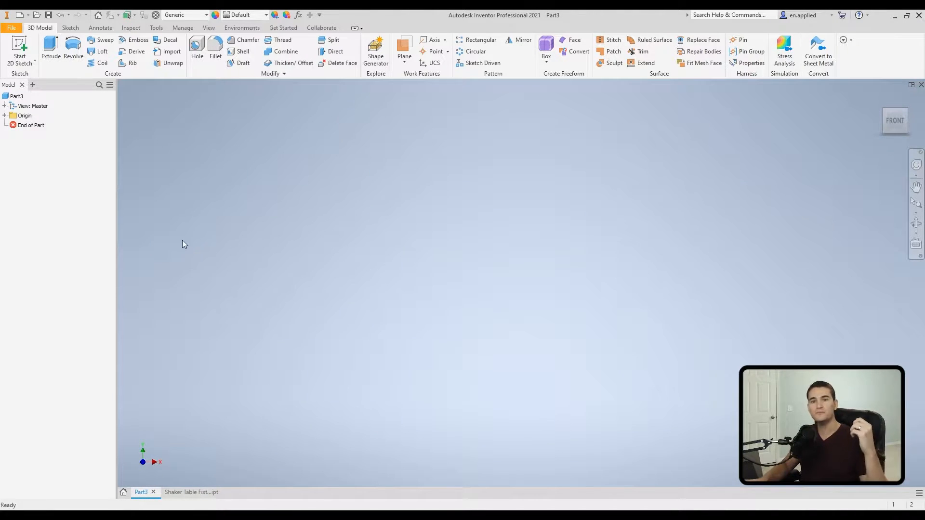
{"action": "left_click", "coordinate": [24, 44]}
{"action": "left_click", "coordinate": [438, 187]}
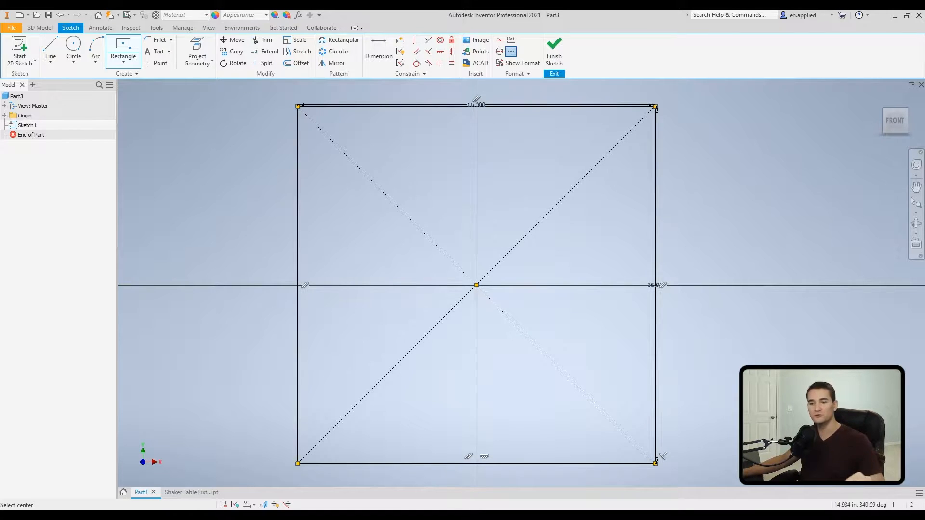
{"action": "right_click", "coordinate": [702, 316]}
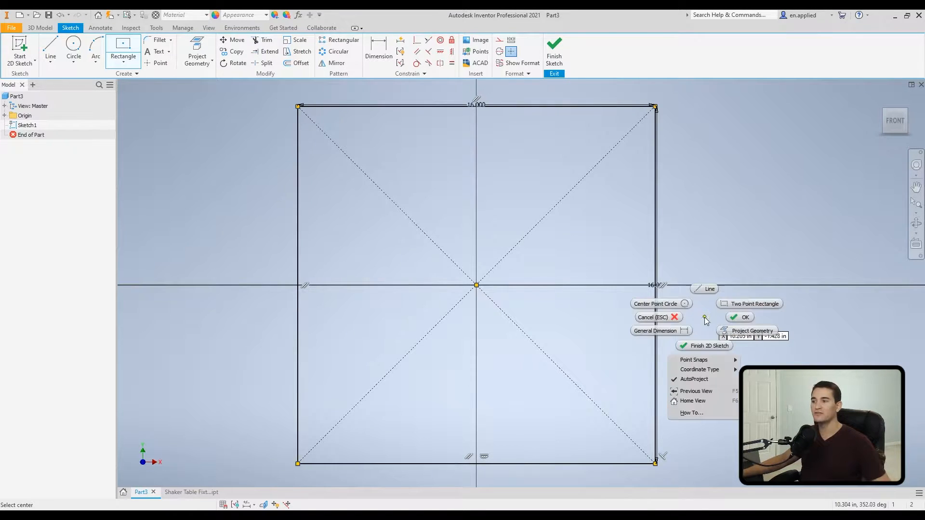
{"action": "left_click", "coordinate": [740, 314]}
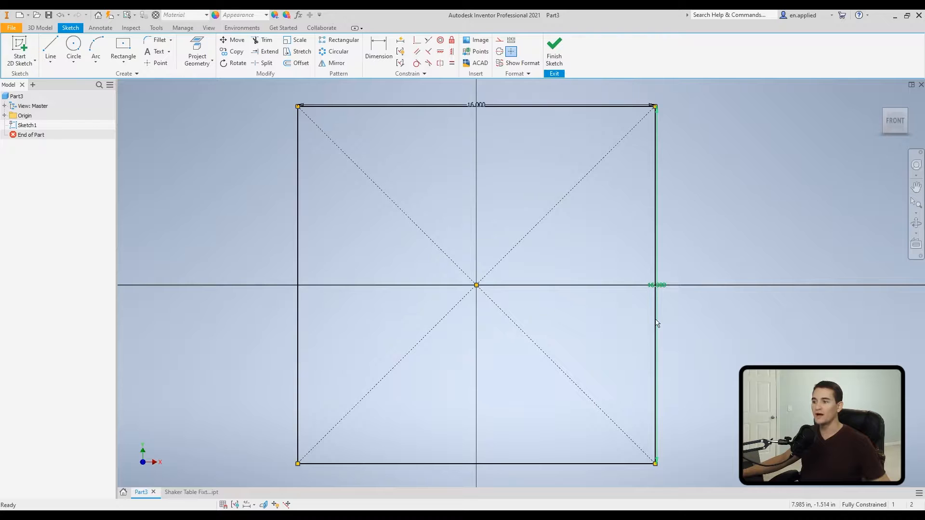
{"action": "left_click", "coordinate": [559, 107]}
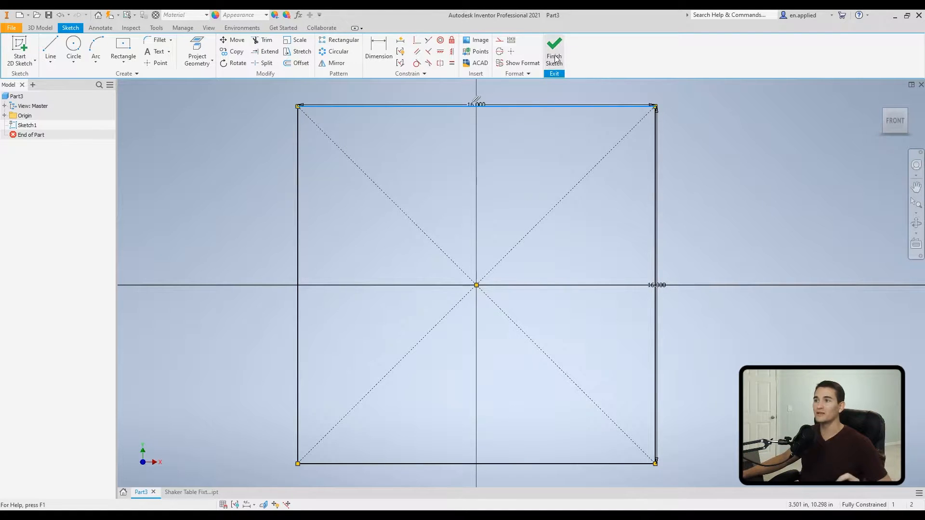
{"action": "right_click", "coordinate": [776, 140]}
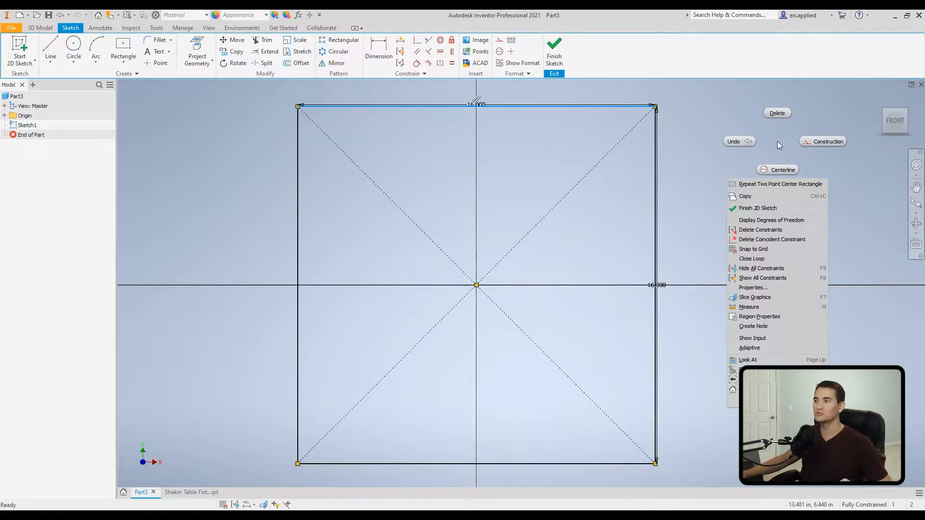
{"action": "left_click", "coordinate": [783, 148]}
{"action": "right_click", "coordinate": [757, 140]}
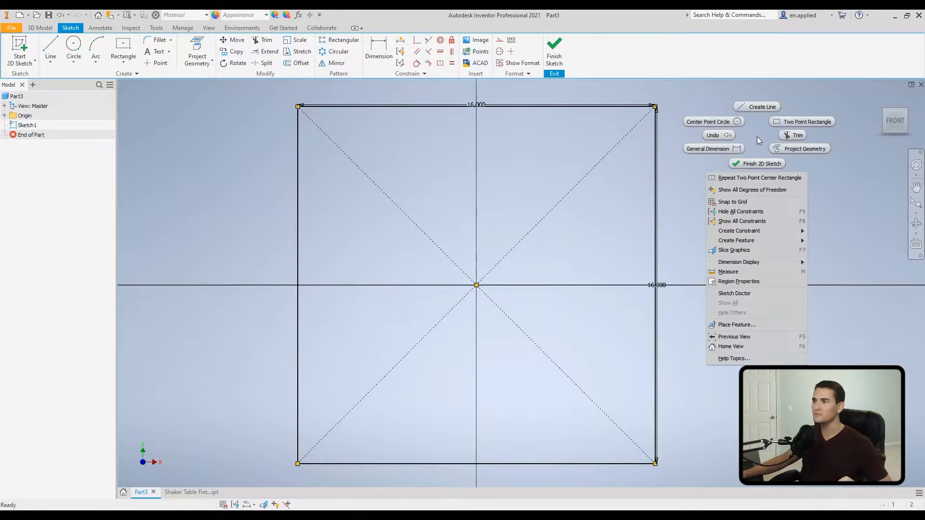
{"action": "left_click", "coordinate": [758, 164]}
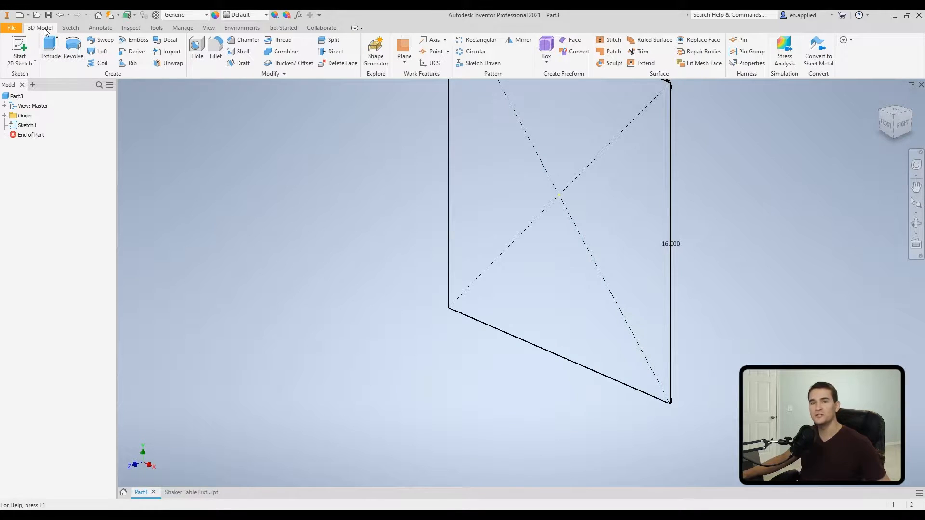
Start a 1 in extrusion of the square, then show the Favorites panel beside its properties and close it.
{"action": "left_click", "coordinate": [52, 56]}
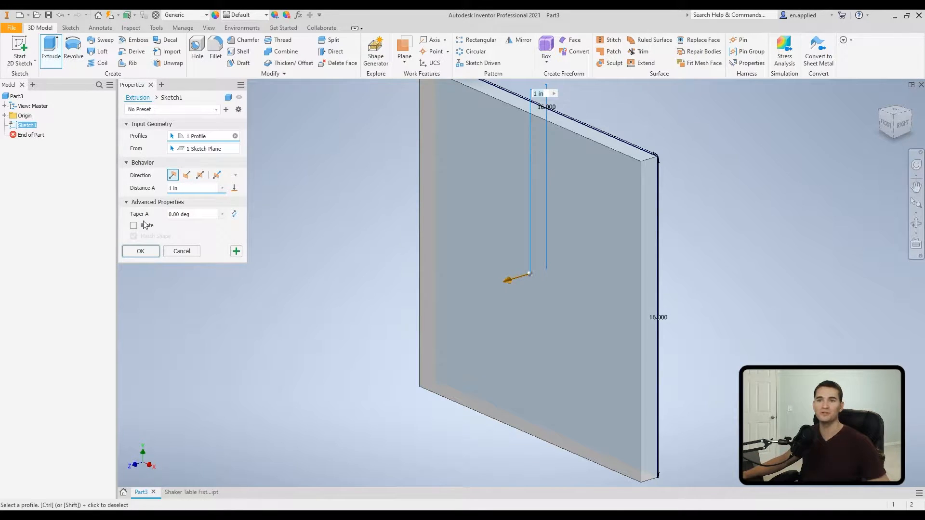
{"action": "left_click", "coordinate": [151, 85]}
{"action": "left_click", "coordinate": [50, 48]}
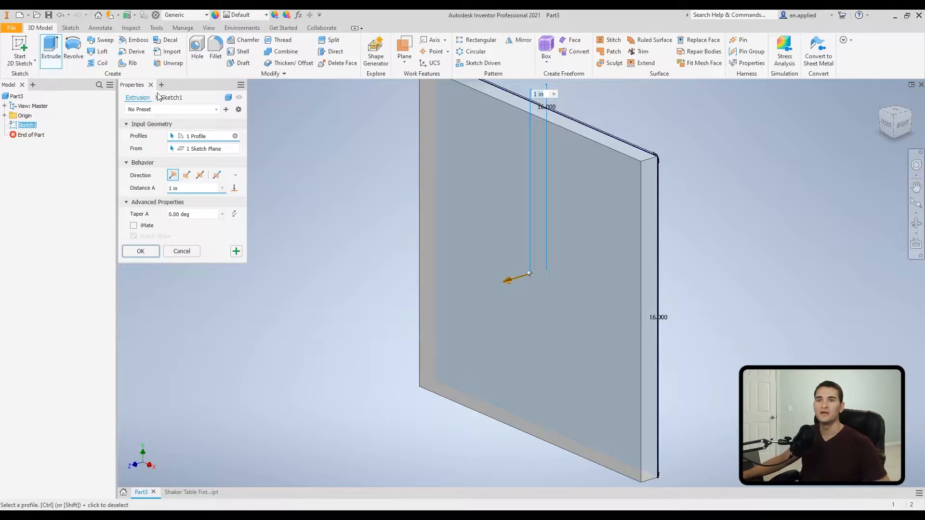
{"action": "left_click", "coordinate": [162, 85]}
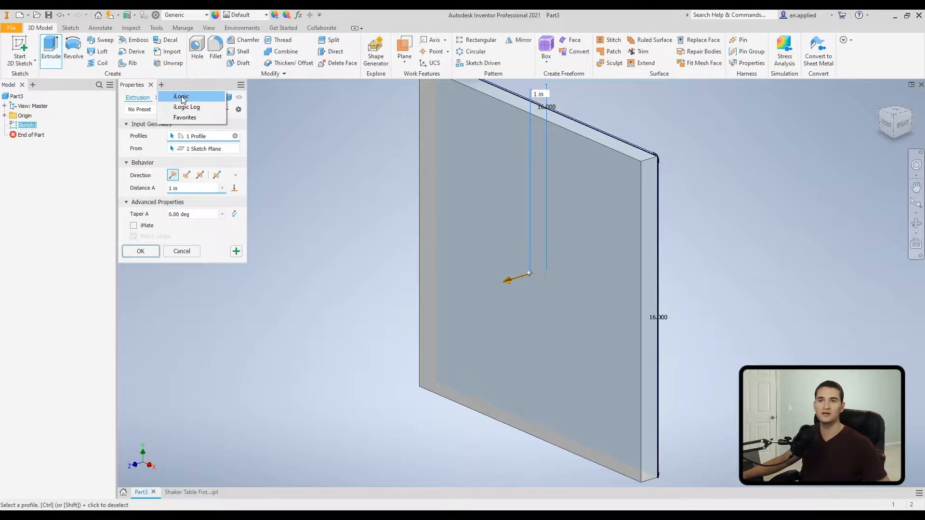
{"action": "left_click", "coordinate": [184, 117]}
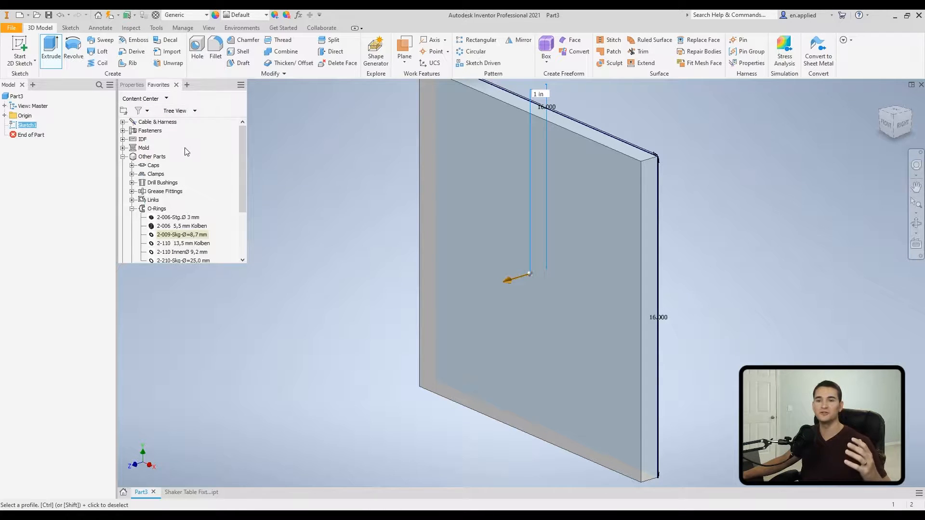
{"action": "left_click", "coordinate": [177, 85]}
Apply a 1 in extrusion of the square, then try a second one of 3.1875 in in the flipped direction and cancel.
{"action": "left_click", "coordinate": [242, 86]}
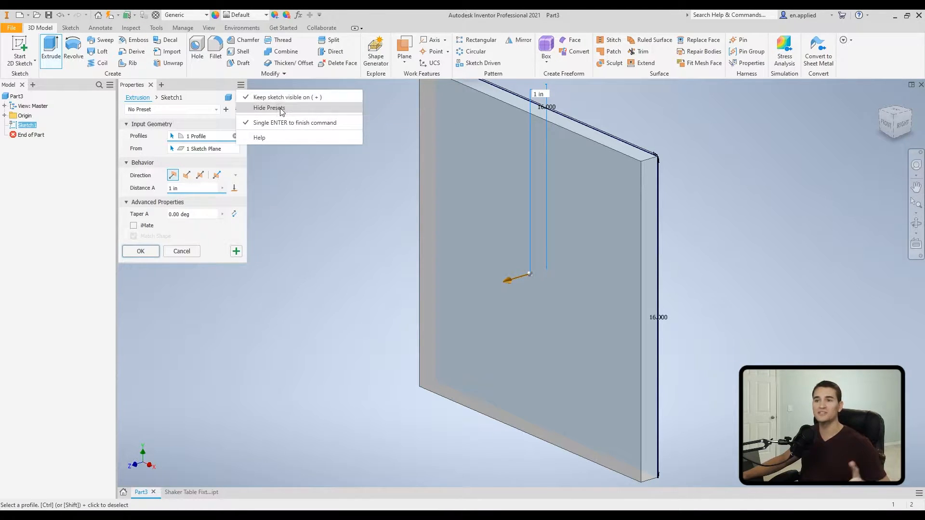
{"action": "left_click", "coordinate": [236, 251]}
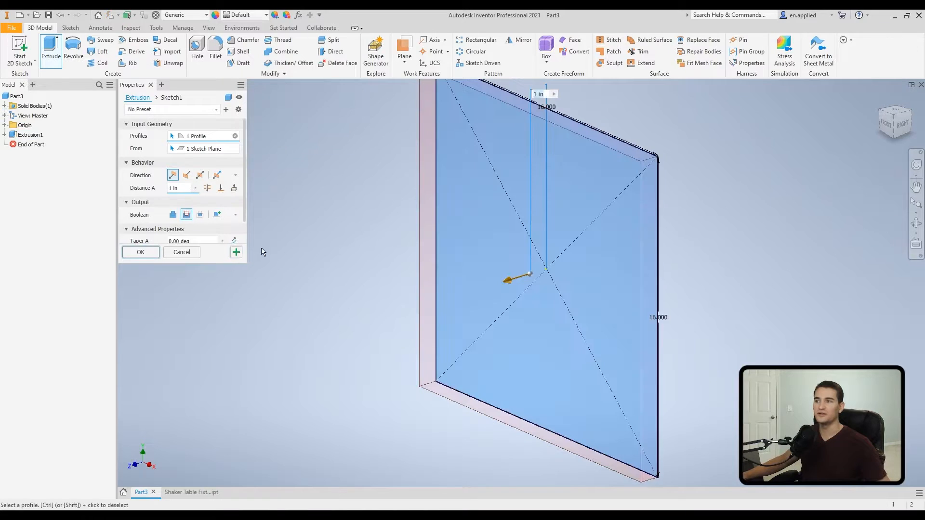
{"action": "middle_click_drag", "start_coordinate": [577, 195], "coordinate": [509, 264], "text": "shift"}
{"action": "left_click_drag", "start_coordinate": [500, 273], "coordinate": [589, 262]}
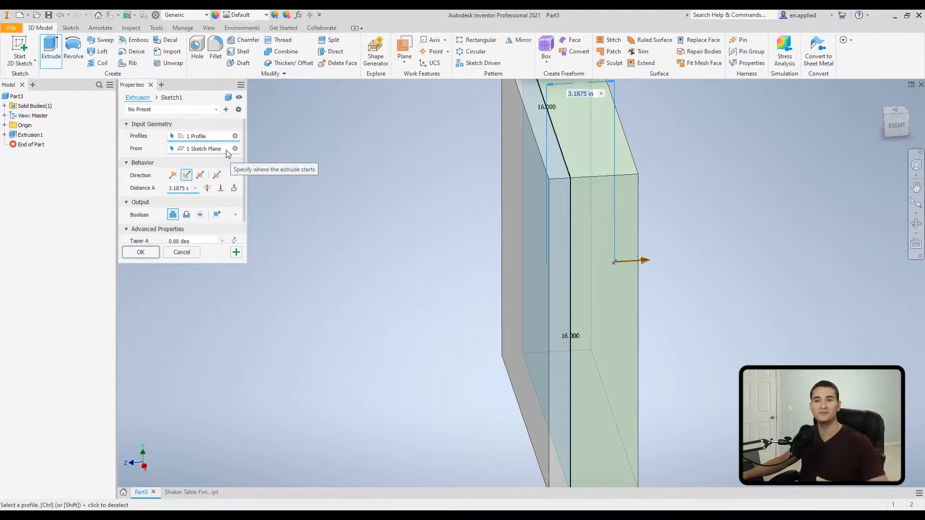
{"action": "left_click", "coordinate": [194, 253]}
Extrude the square 1 in with the option to keep the sketch visible turned off, then undo the extrusion.
{"action": "left_click", "coordinate": [50, 50]}
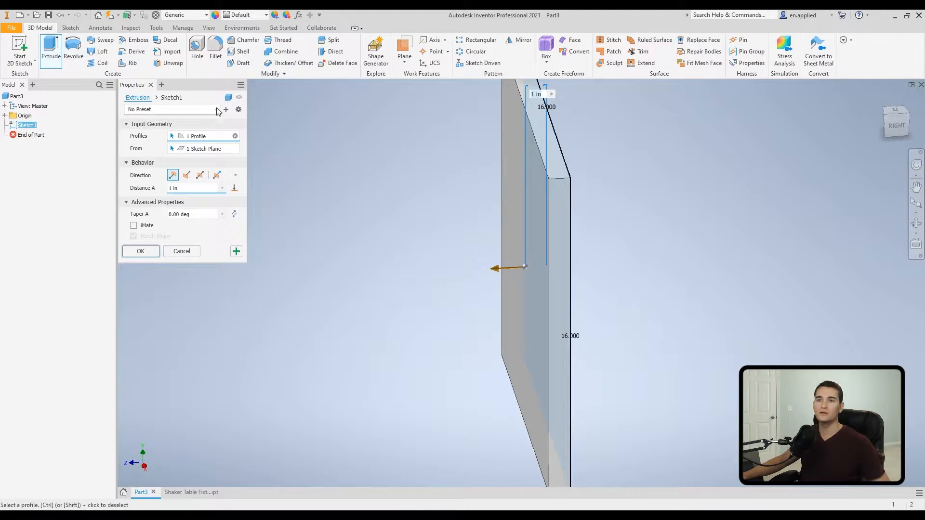
{"action": "left_click", "coordinate": [240, 85]}
{"action": "left_click", "coordinate": [260, 97]}
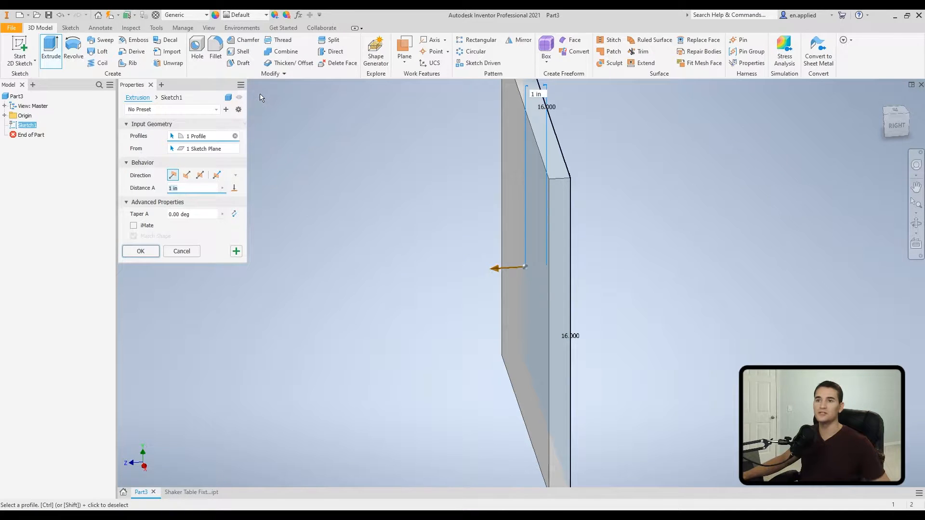
{"action": "left_click", "coordinate": [236, 251]}
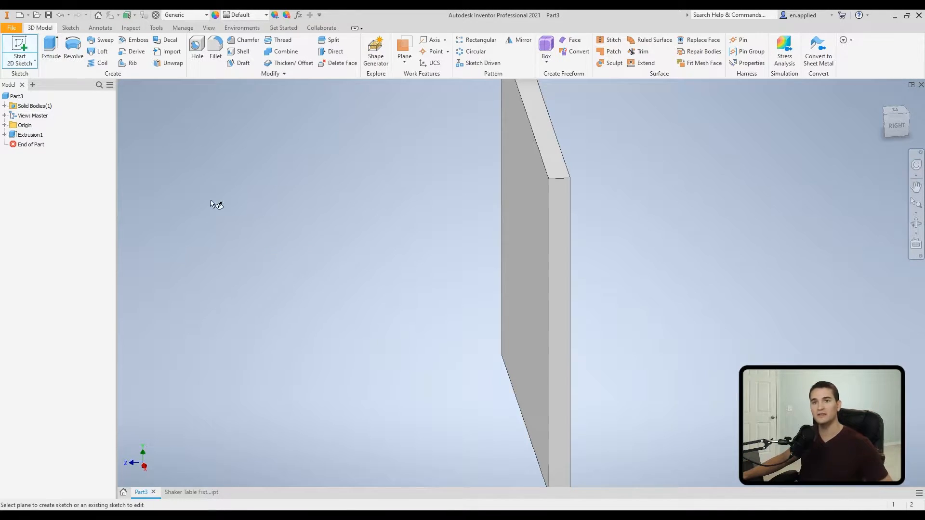
{"action": "key", "text": "ctrl+z"}
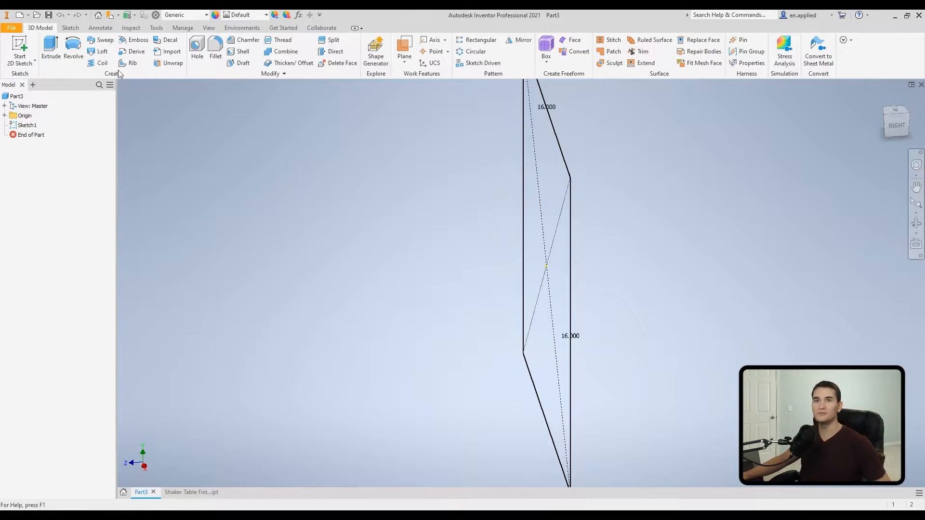
Restart the extrusion of the square, hide the presets in its properties and show them again.
{"action": "left_click", "coordinate": [50, 48]}
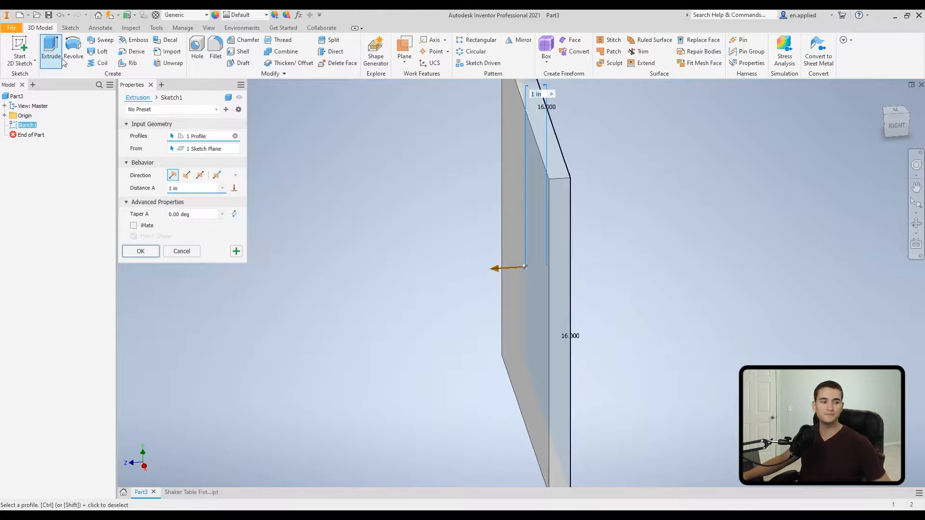
{"action": "left_click", "coordinate": [244, 86]}
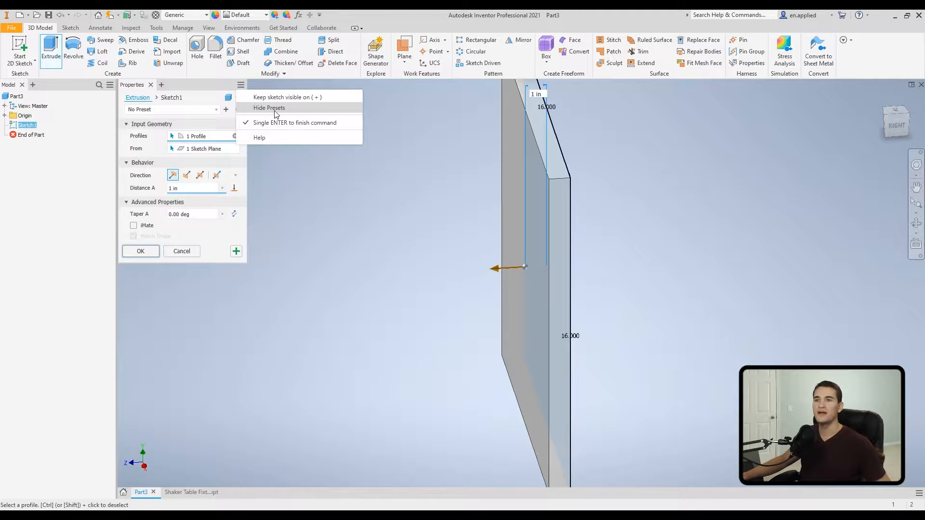
{"action": "left_click", "coordinate": [277, 114]}
{"action": "left_click", "coordinate": [242, 89]}
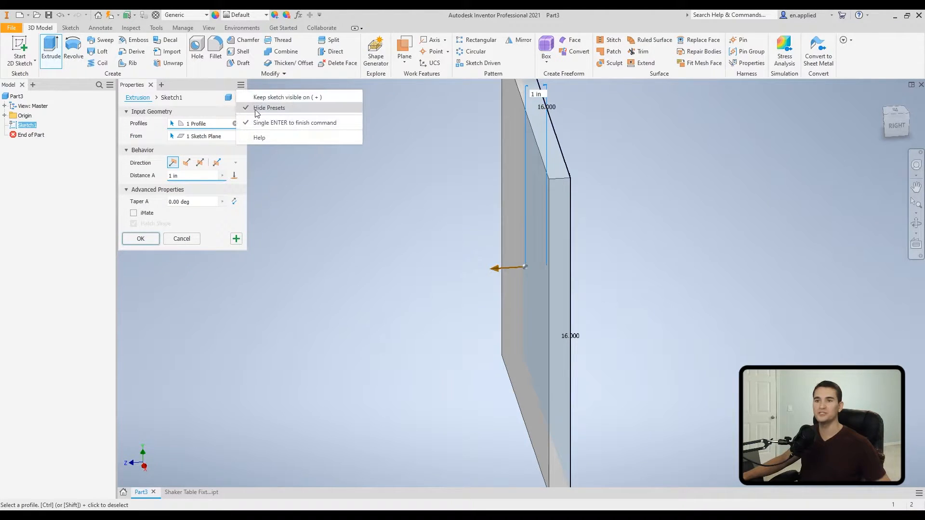
{"action": "left_click", "coordinate": [255, 108]}
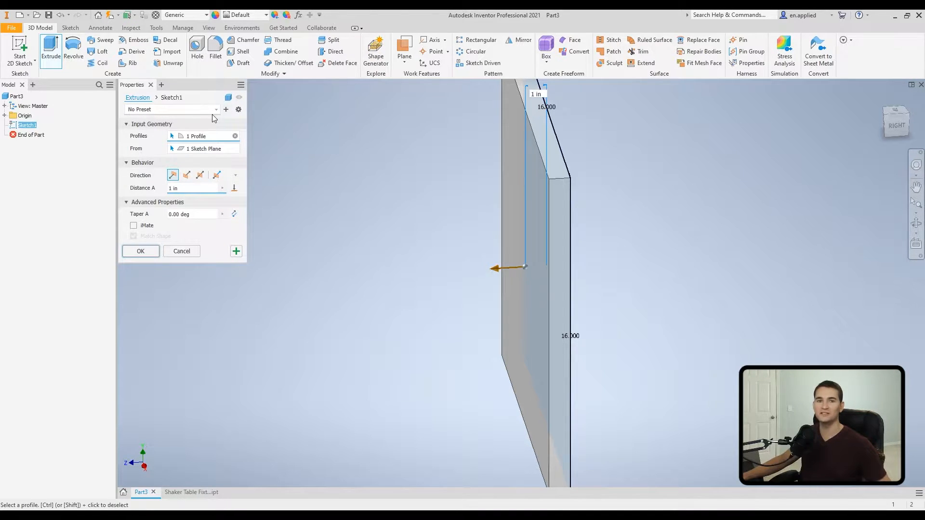
Extrude the square 1.5 in with the option to keep the sketch visible turned on, then undo the extrusion.
{"action": "type", "text": ".5"}
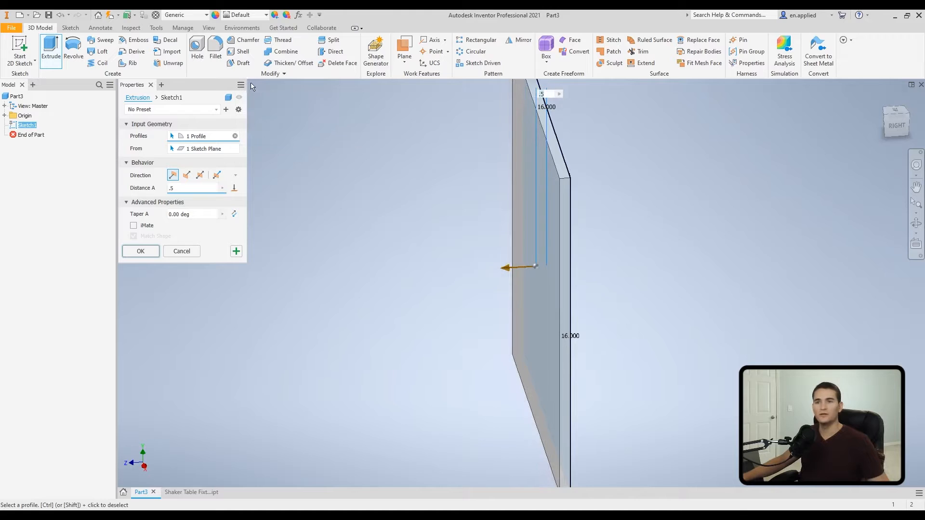
{"action": "left_click", "coordinate": [241, 85]}
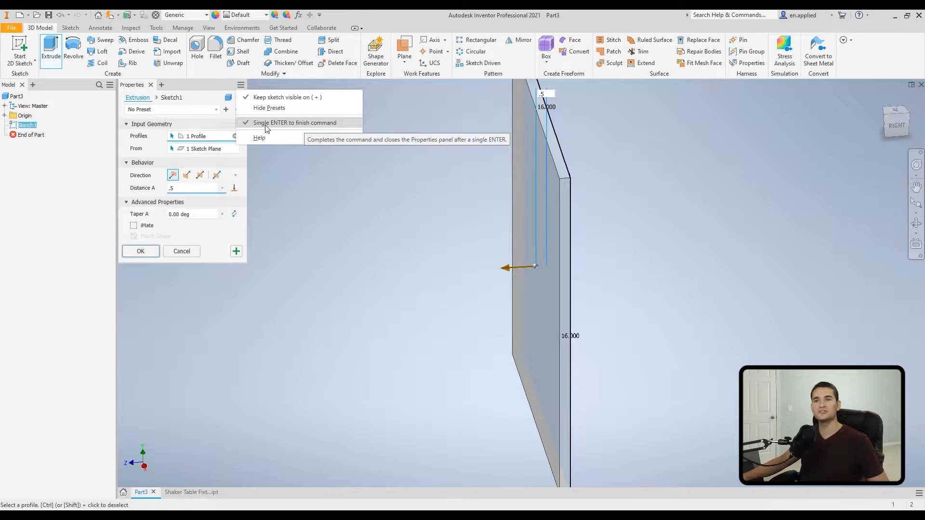
{"action": "left_click", "coordinate": [194, 188]}
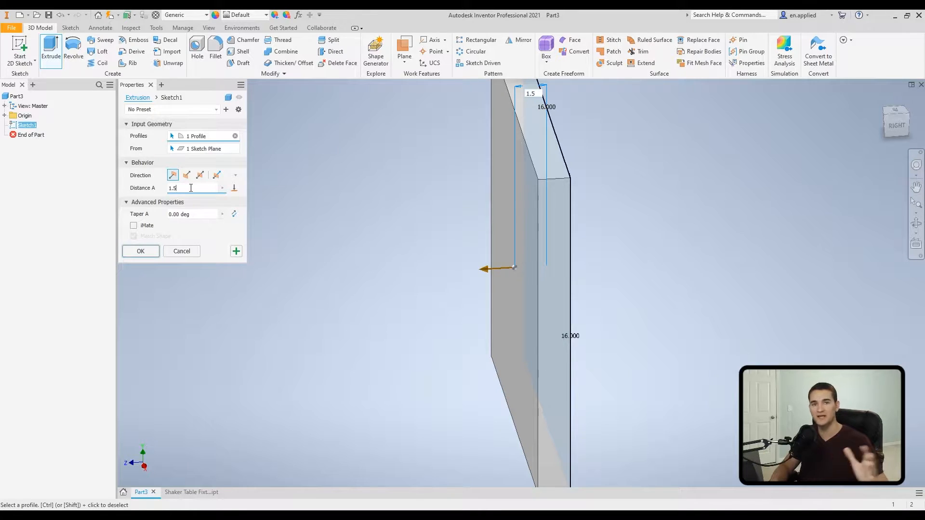
{"action": "key", "text": "Return"}
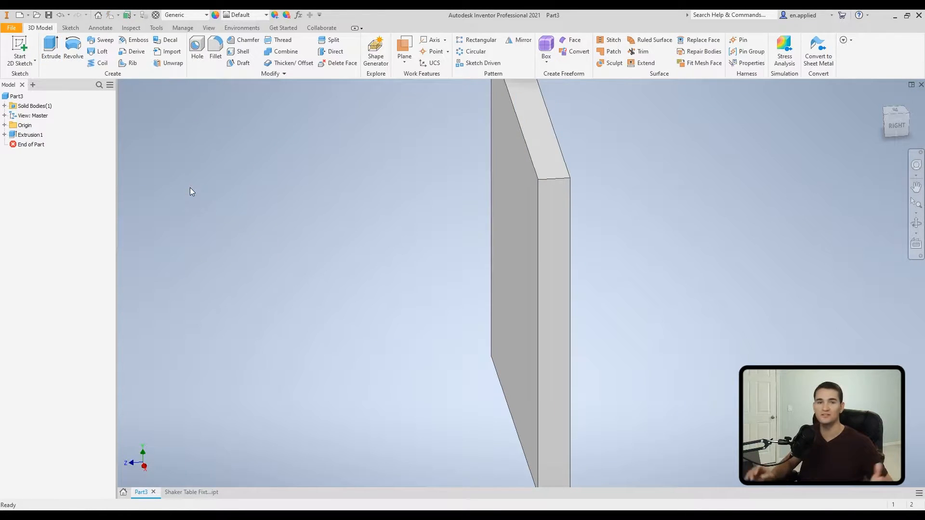
{"action": "key", "text": "ctrl+z"}
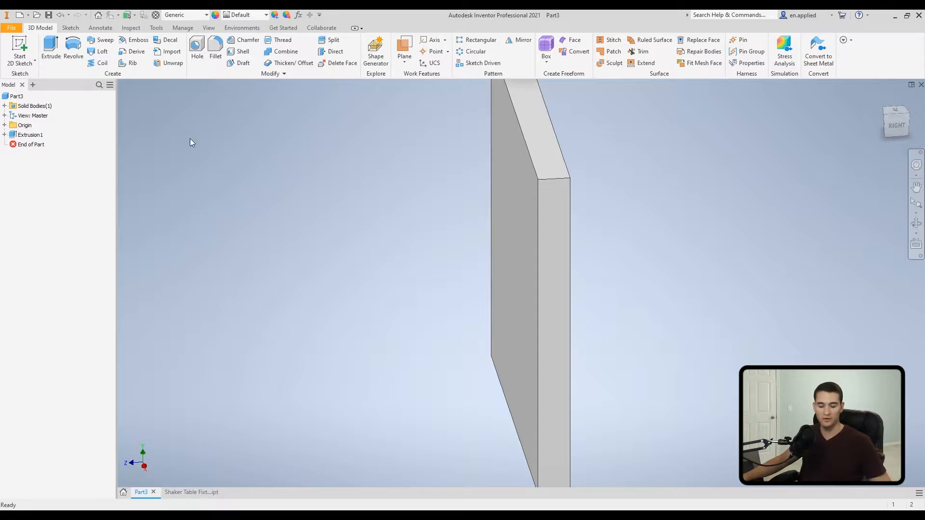
Restart the extrusion of the square sketch with a distance of 1.25 in.
{"action": "left_click", "coordinate": [51, 51]}
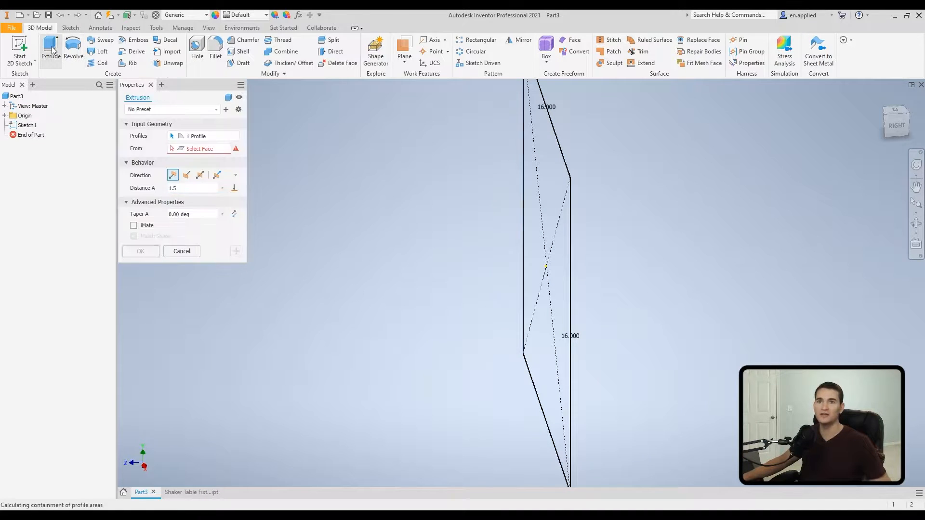
{"action": "left_click", "coordinate": [241, 85]}
{"action": "left_click", "coordinate": [274, 123]}
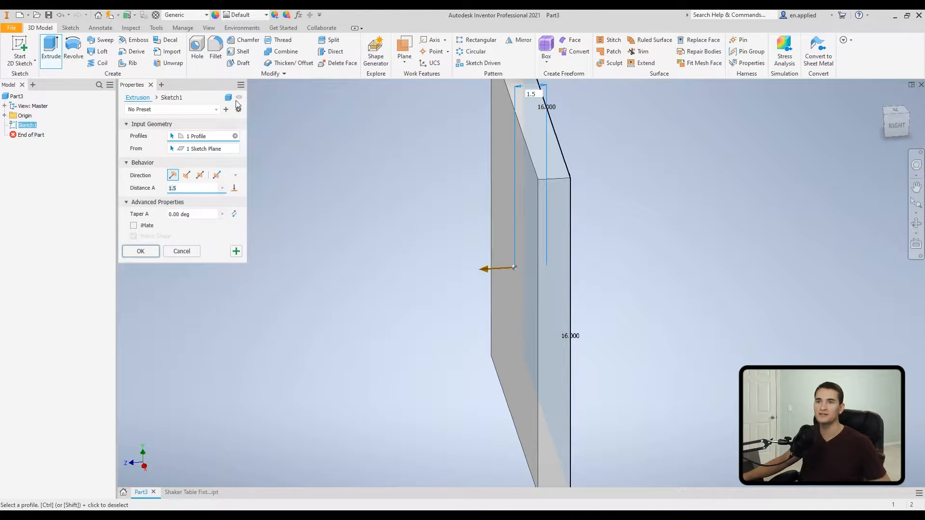
{"action": "type", "text": "1."}
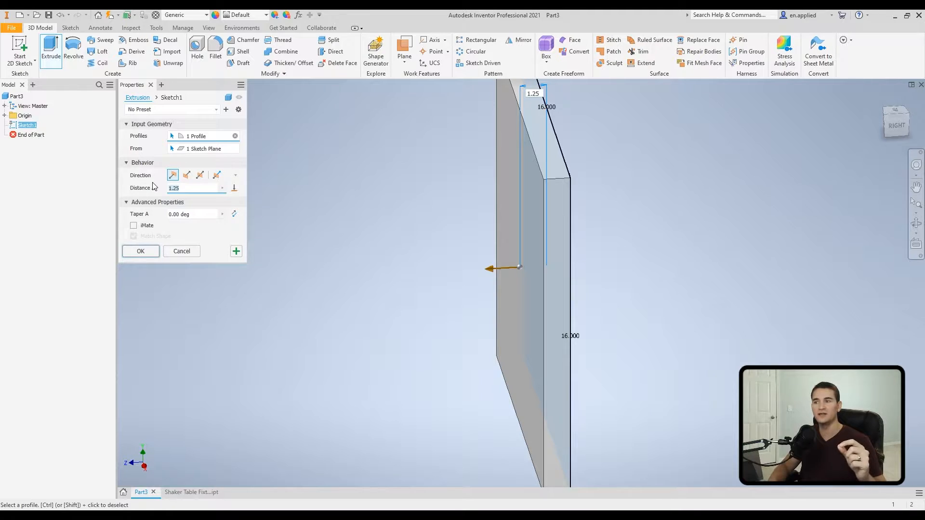
{"action": "key", "text": "Return"}
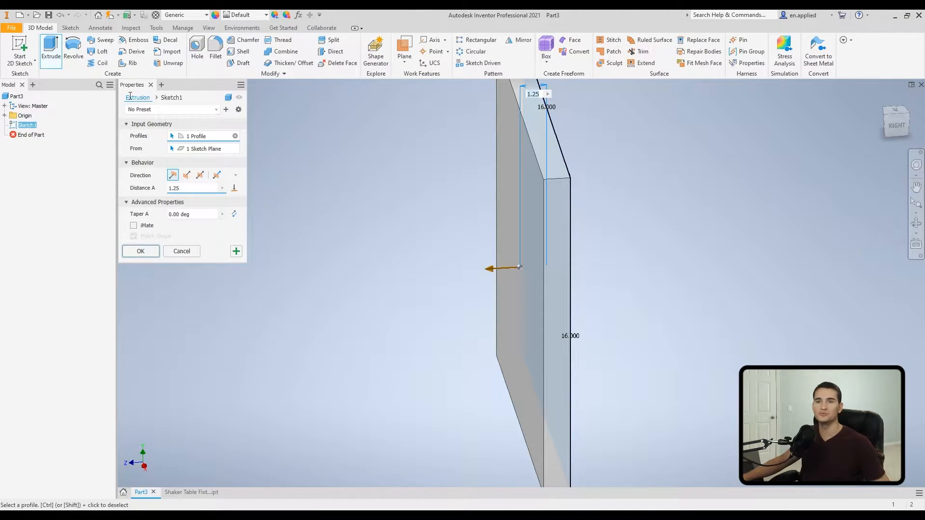
Edit the square's sketch from within the extrusion, set its horizontal dimension to 14 in and return to the extrusion.
{"action": "left_click", "coordinate": [170, 97]}
{"action": "mouse_move", "coordinate": [326, 212]}
{"action": "middle_mouse_down", "text": "shift"}
{"action": "mouse_move", "coordinate": [375, 228]}
{"action": "mouse_move", "coordinate": [436, 217]}
{"action": "middle_mouse_up", "text": "shift"}
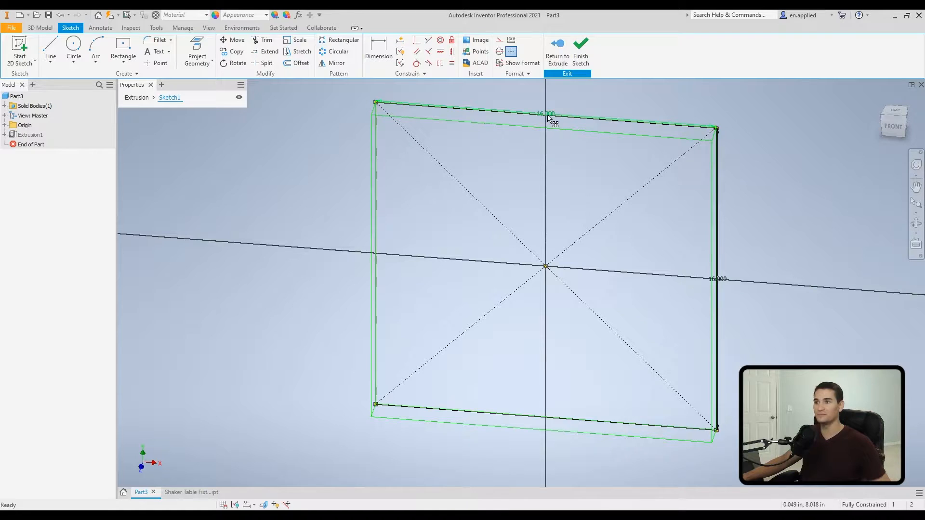
{"action": "middle_click_drag", "start_coordinate": [501, 160], "coordinate": [464, 213]}
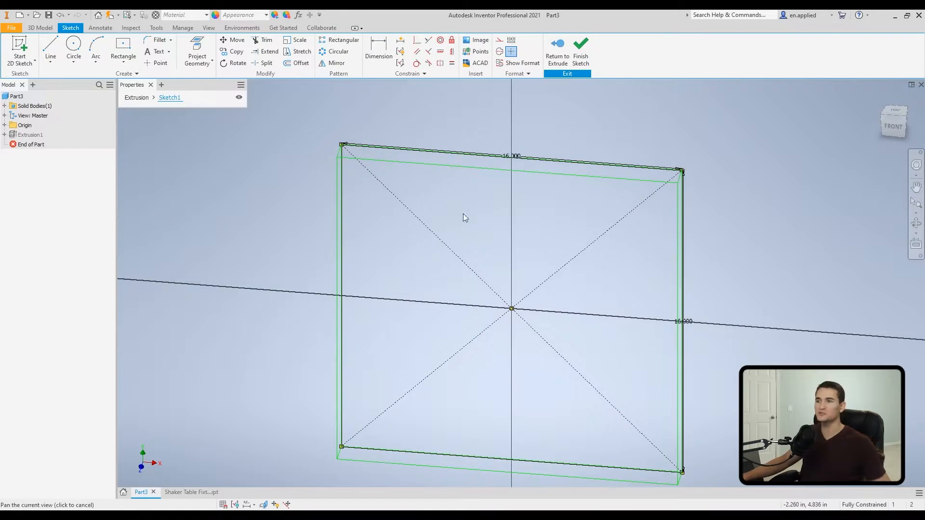
{"action": "double_click", "coordinate": [518, 157]}
{"action": "type", "text": "14"}
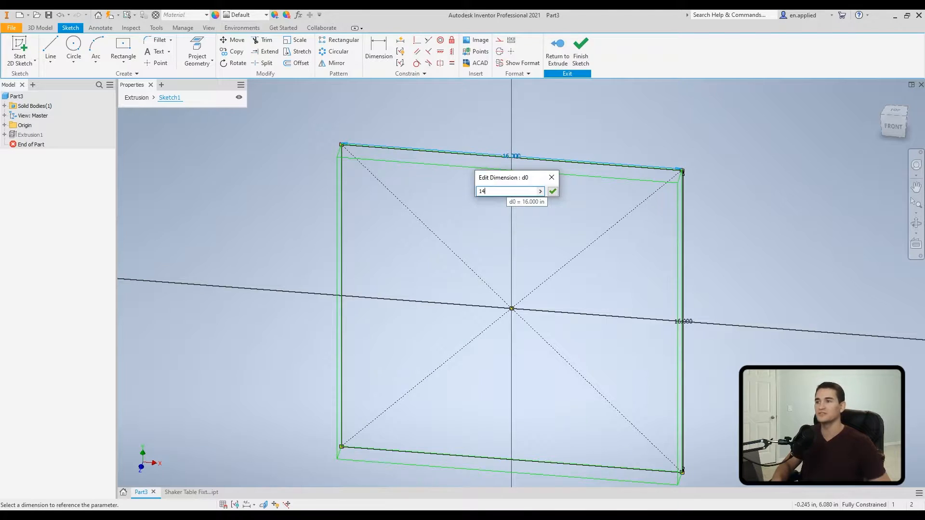
{"action": "key", "text": "Return"}
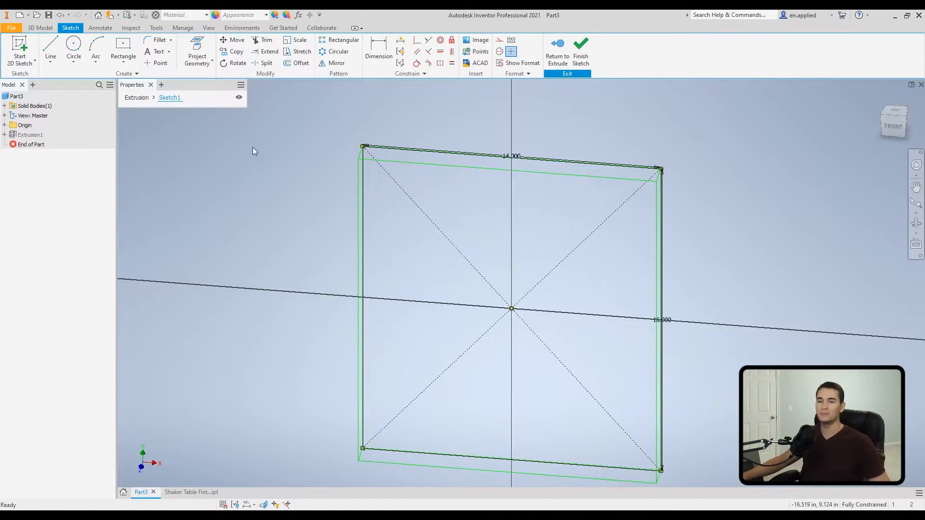
{"action": "left_click", "coordinate": [138, 101]}
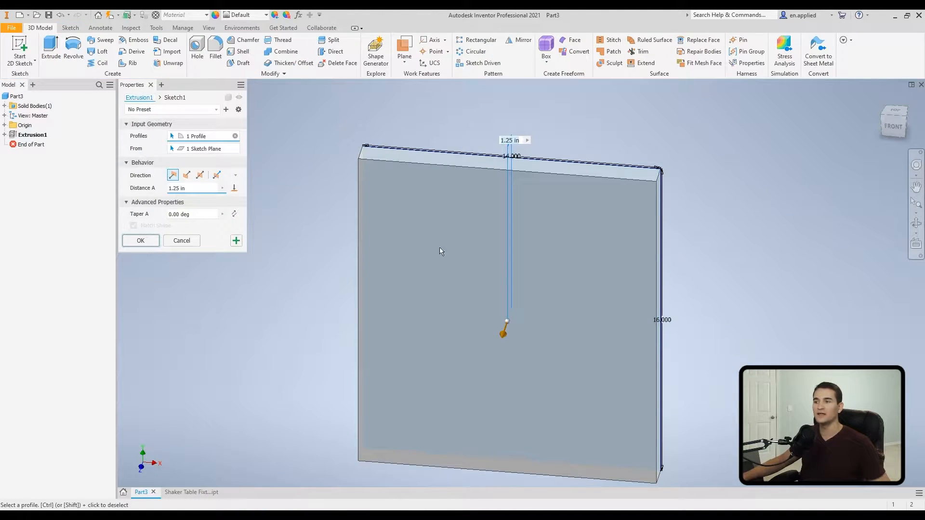
Reopen the sketch from the extrusion, set its horizontal dimension to 16 in and accept the 1.25 in extrusion.
{"action": "left_click", "coordinate": [175, 98]}
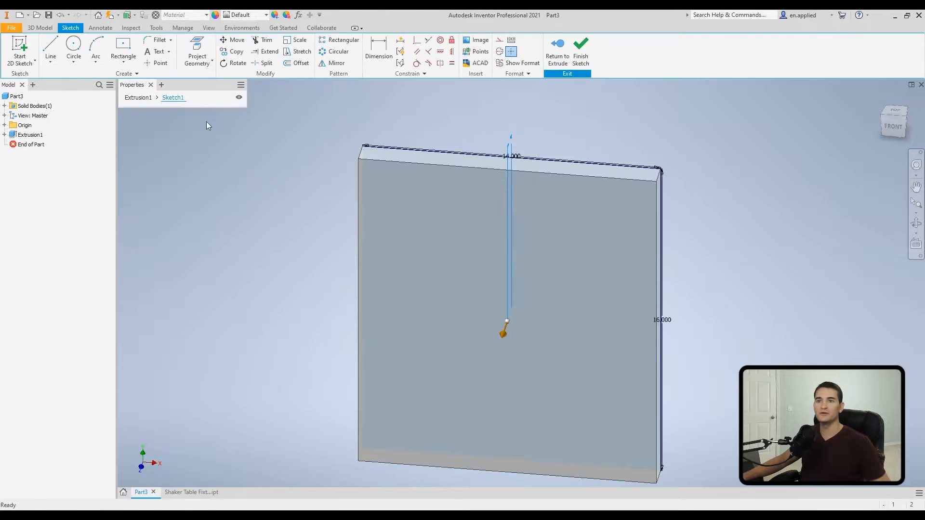
{"action": "double_click", "coordinate": [509, 157]}
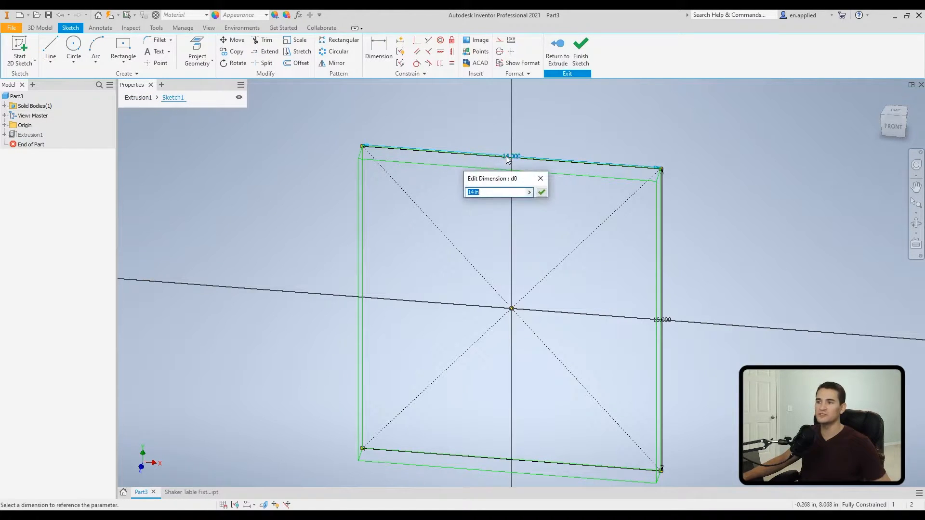
{"action": "type", "text": "16"}
{"action": "key", "text": "Return"}
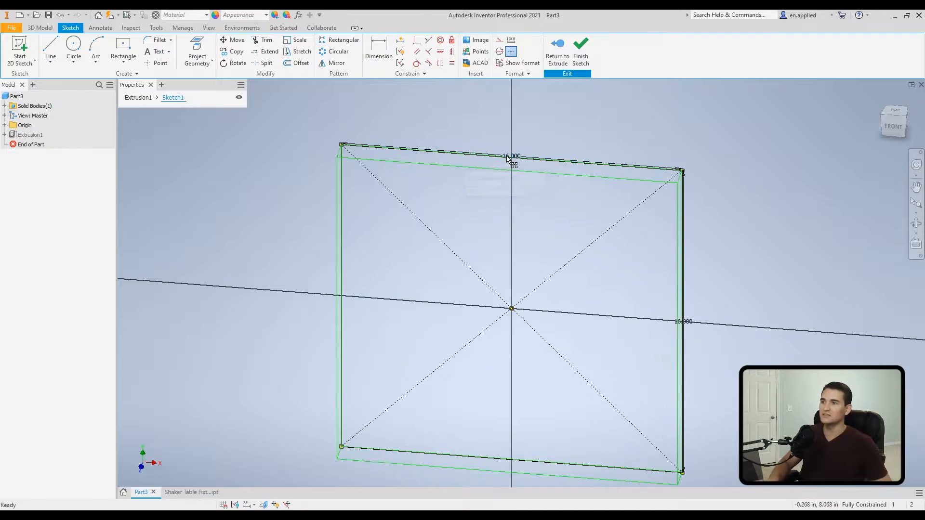
{"action": "left_click", "coordinate": [139, 98]}
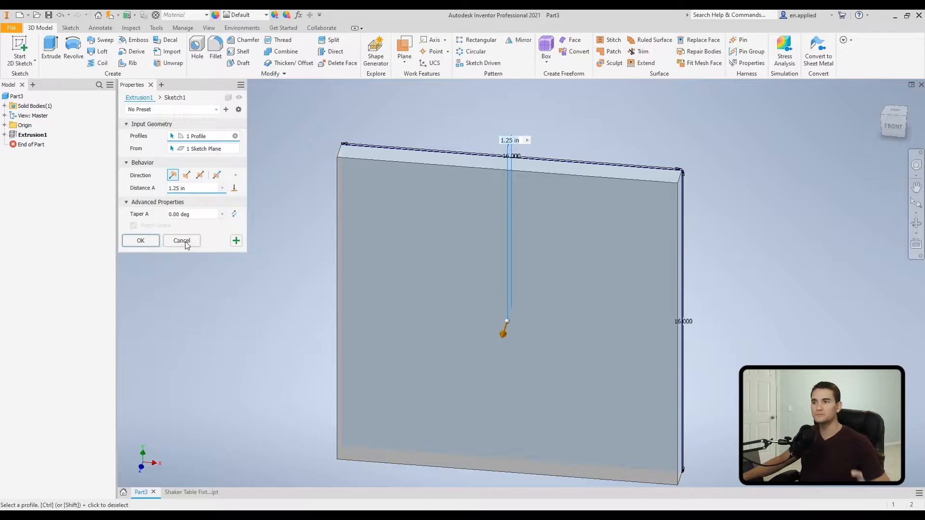
{"action": "left_click", "coordinate": [140, 241]}
Create a sketch on the plate's front face, draw a center point circle in its upper-left area and finish the sketch.
{"action": "right_click", "coordinate": [410, 238]}
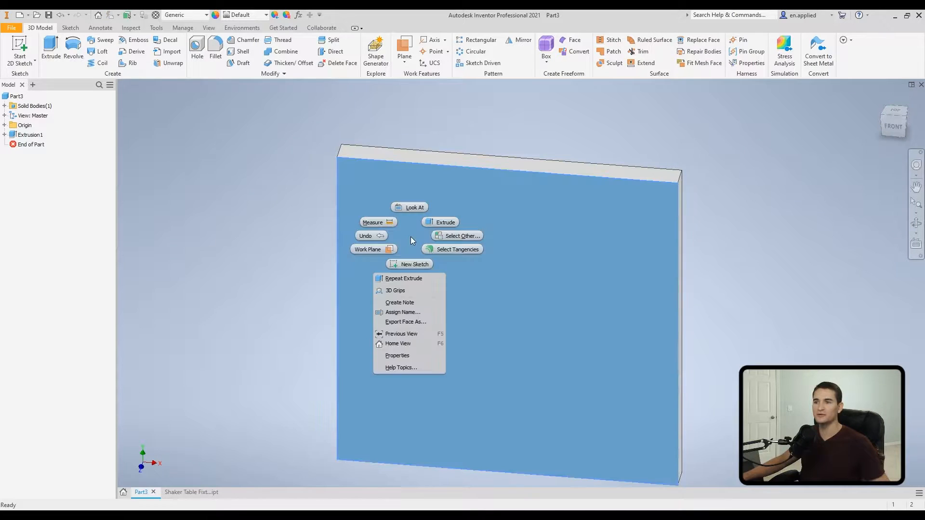
{"action": "left_click", "coordinate": [414, 269]}
{"action": "right_click", "coordinate": [446, 231]}
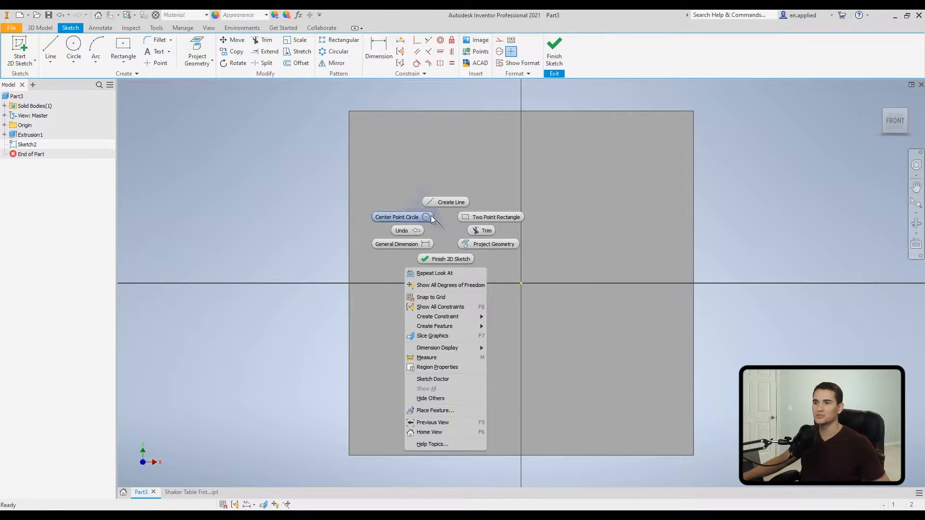
{"action": "left_click", "coordinate": [426, 217]}
{"action": "left_click", "coordinate": [431, 198]}
{"action": "left_click", "coordinate": [464, 186]}
{"action": "right_click", "coordinate": [454, 240]}
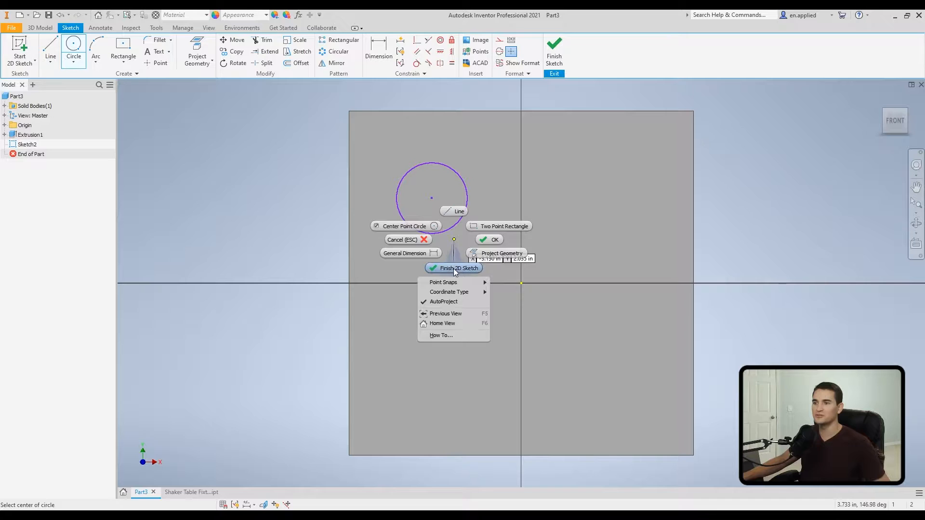
{"action": "left_click", "coordinate": [454, 268]}
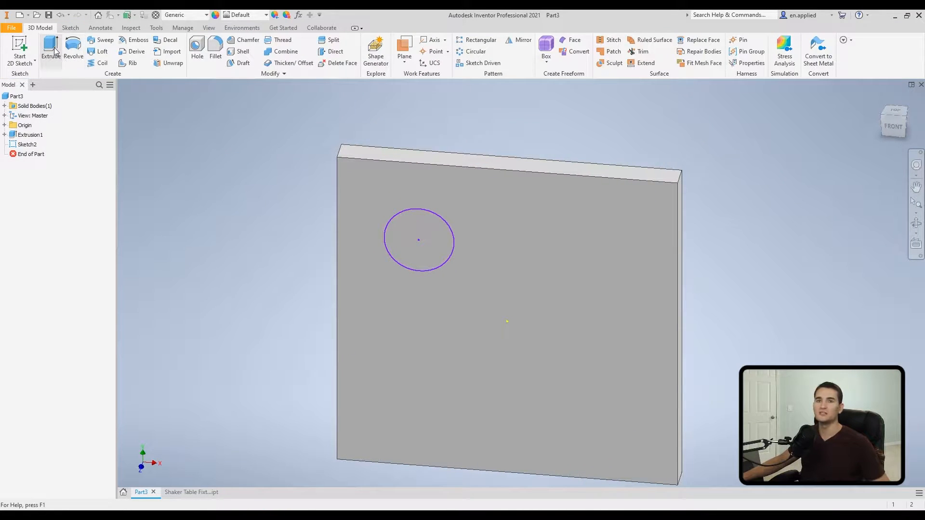
Start extruding the circle, switch the output to surface mode and return it to solid.
{"action": "left_click", "coordinate": [51, 48]}
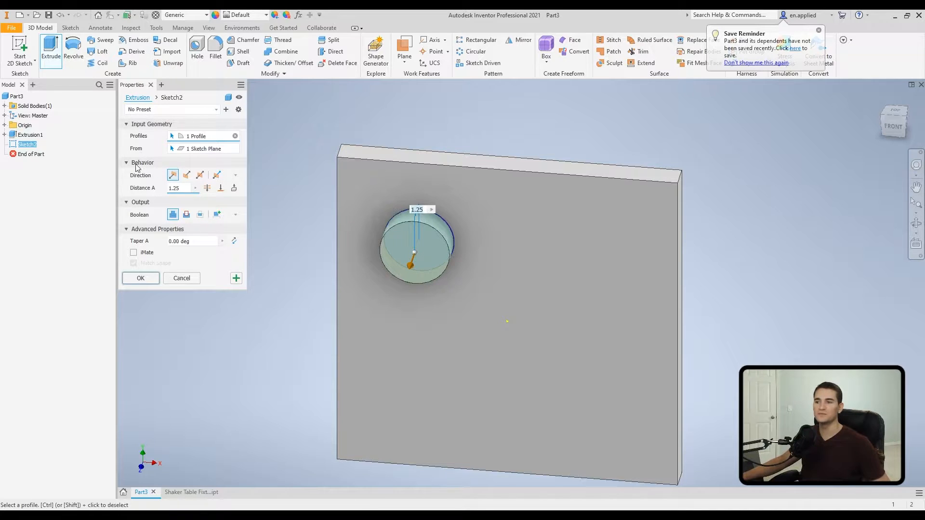
{"action": "left_click", "coordinate": [229, 98]}
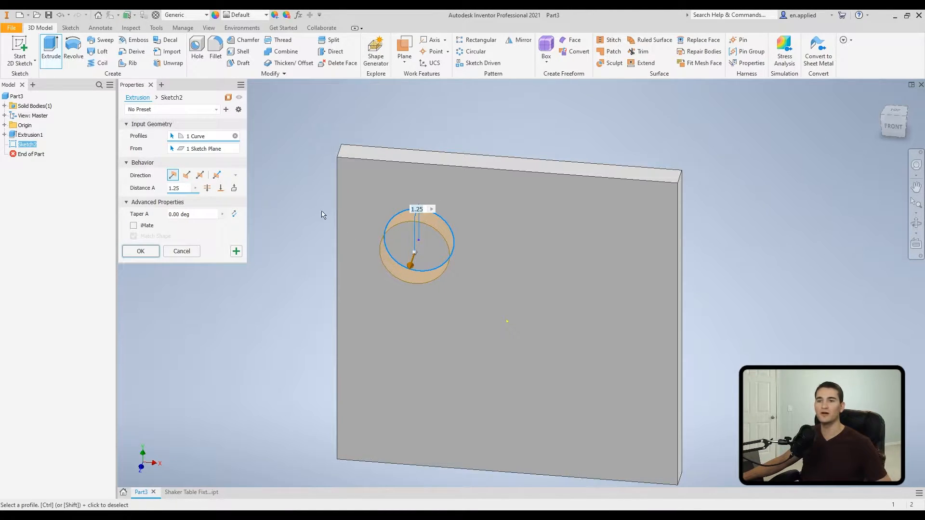
{"action": "left_click", "coordinate": [229, 98]}
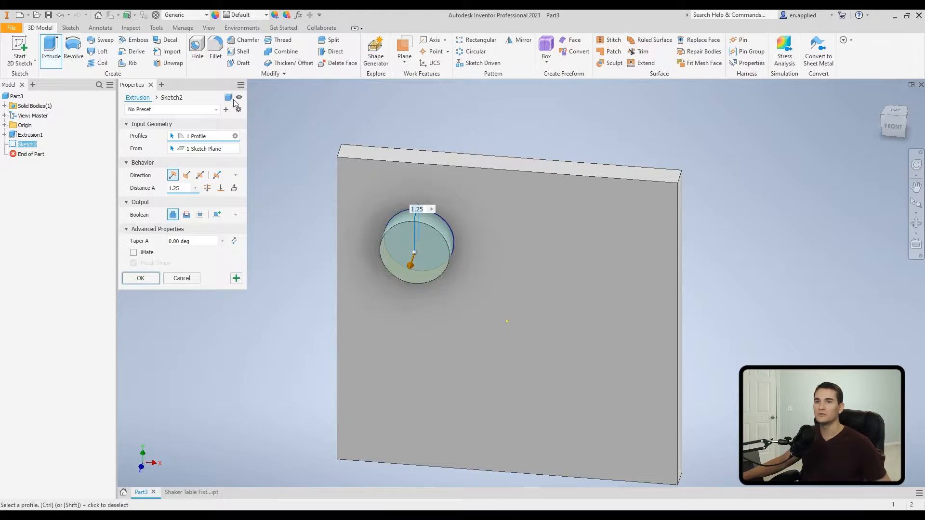
Toggle the circle extrusion's preview off and on, try a distance of 0.9375 in and cancel the extrusion.
{"action": "left_click", "coordinate": [239, 99]}
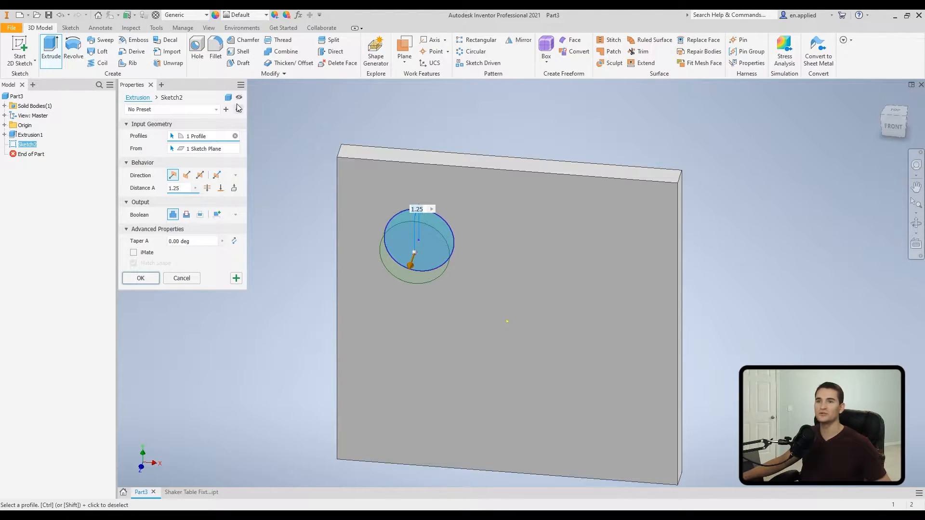
{"action": "left_click", "coordinate": [239, 98]}
{"action": "left_click", "coordinate": [238, 99]}
{"action": "left_click", "coordinate": [237, 98]}
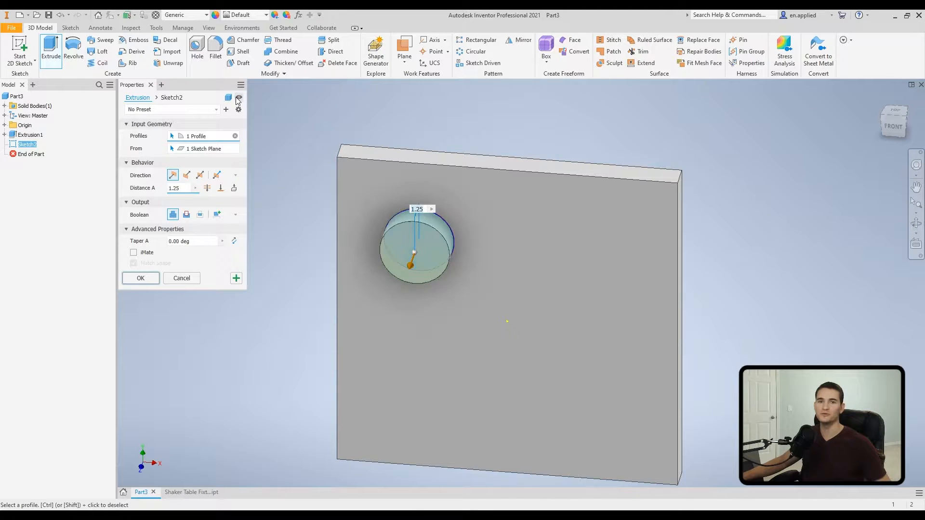
{"action": "mouse_move", "coordinate": [409, 264]}
{"action": "left_mouse_down"}
{"action": "mouse_move", "coordinate": [410, 237]}
{"action": "mouse_move", "coordinate": [411, 262]}
{"action": "left_mouse_up"}
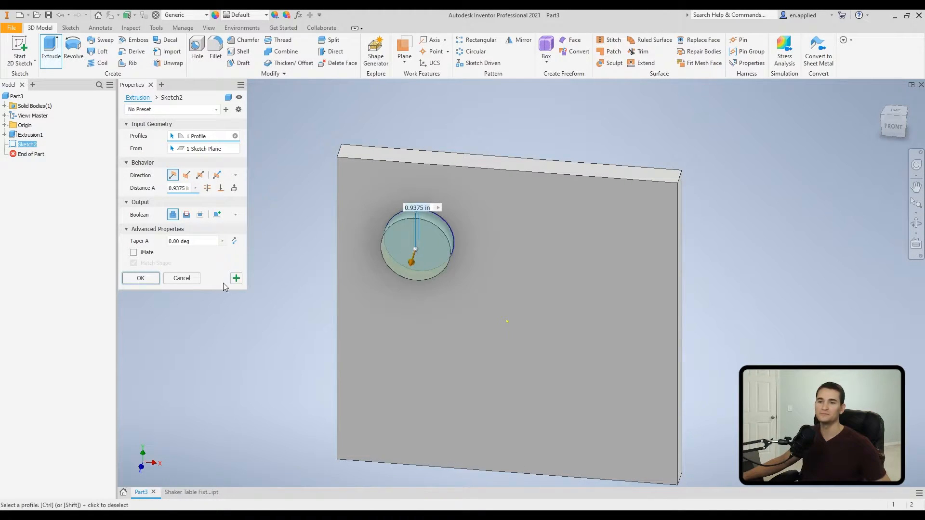
{"action": "left_click", "coordinate": [187, 282]}
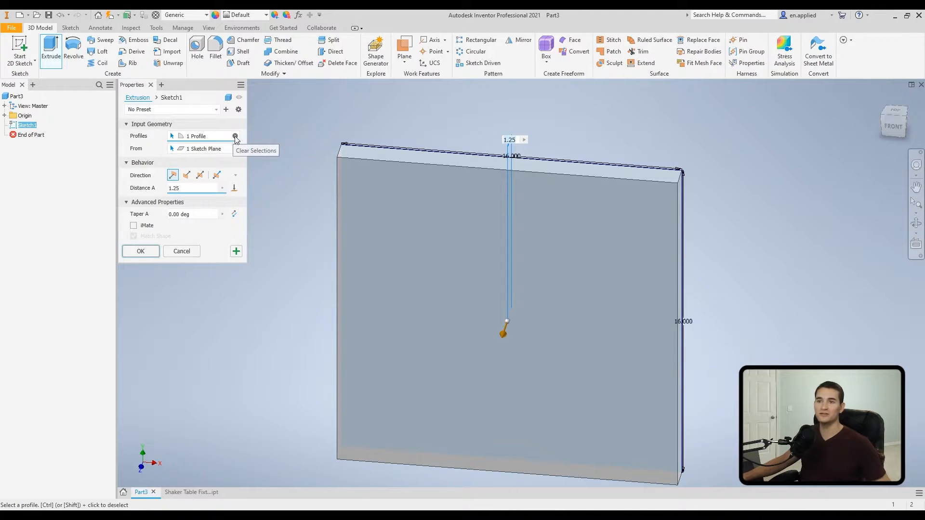
Clear the profile selection of the plate's extrusion and select the square region again.
{"action": "left_click", "coordinate": [236, 137]}
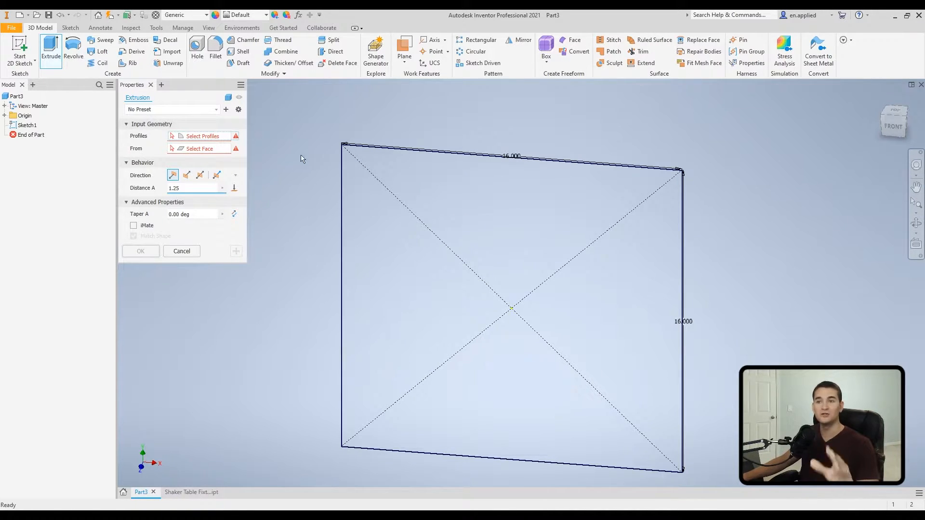
{"action": "left_click", "coordinate": [208, 139]}
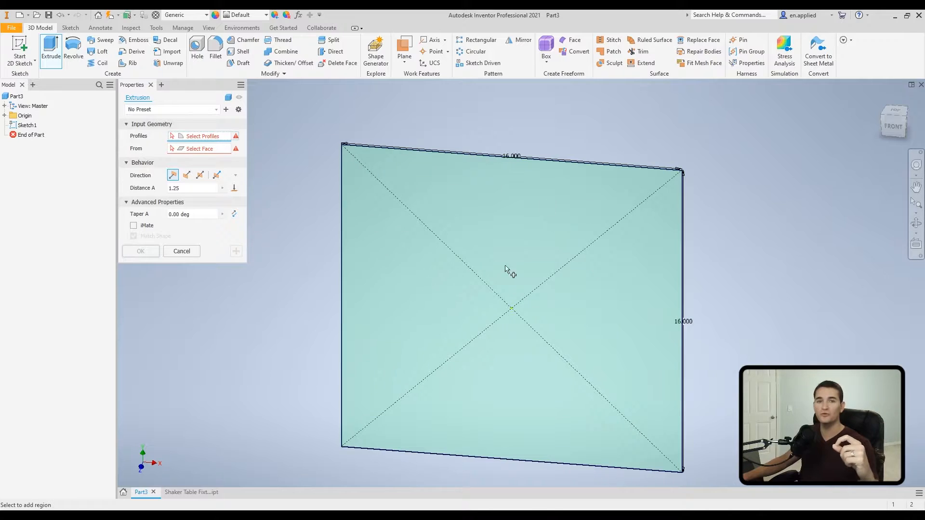
{"action": "left_click", "coordinate": [498, 205]}
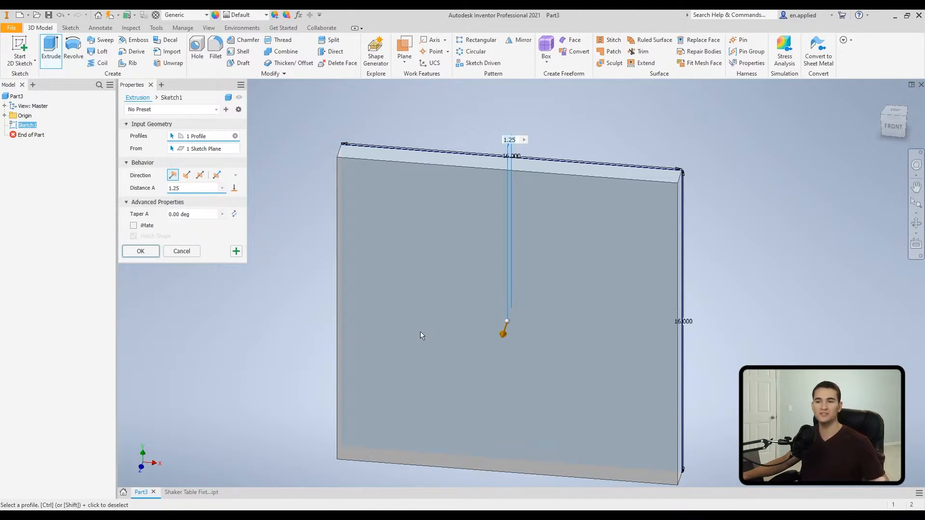
Set the plate's extrusion distance to 1 in, then stretch it in the view to 4.4375 in.
{"action": "middle_click_drag", "start_coordinate": [507, 376], "coordinate": [477, 369], "text": "shift"}
{"action": "left_click_drag", "start_coordinate": [192, 190], "coordinate": [166, 191]}
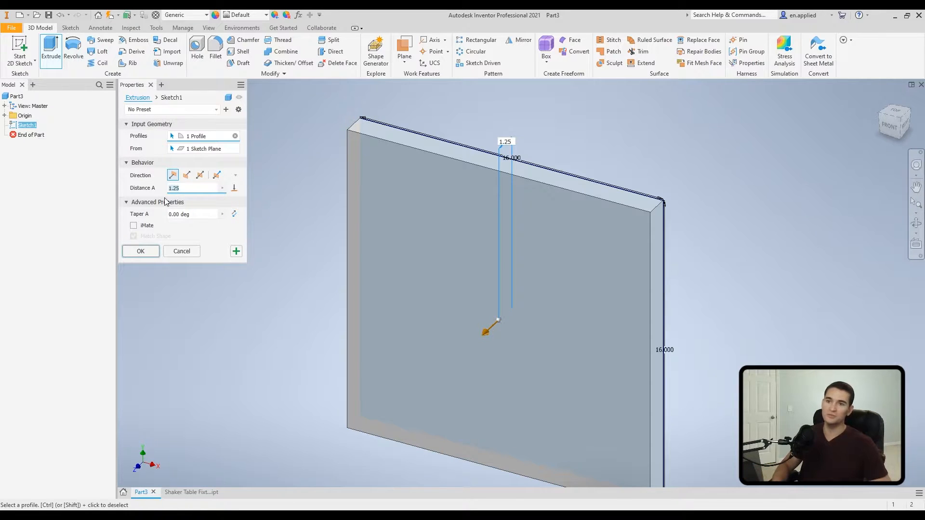
{"action": "type", "text": "1"}
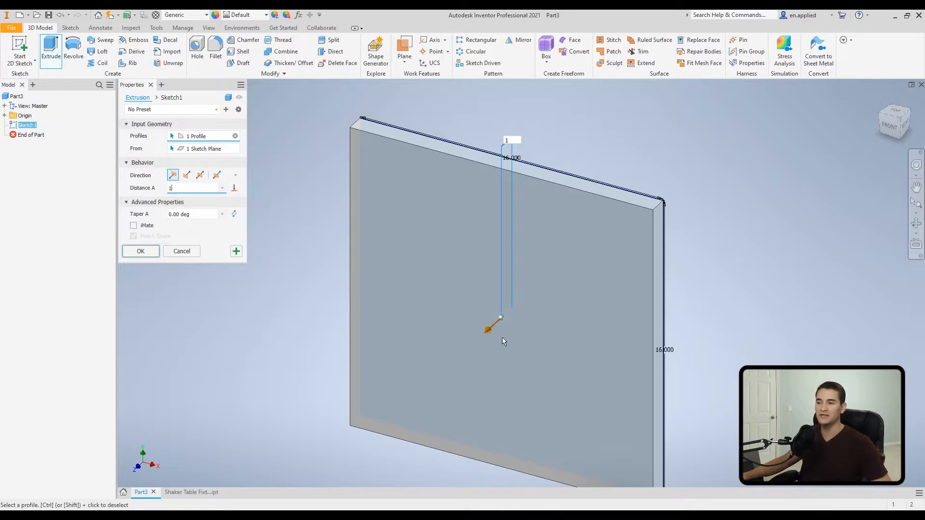
{"action": "left_click_drag", "start_coordinate": [488, 332], "coordinate": [427, 337]}
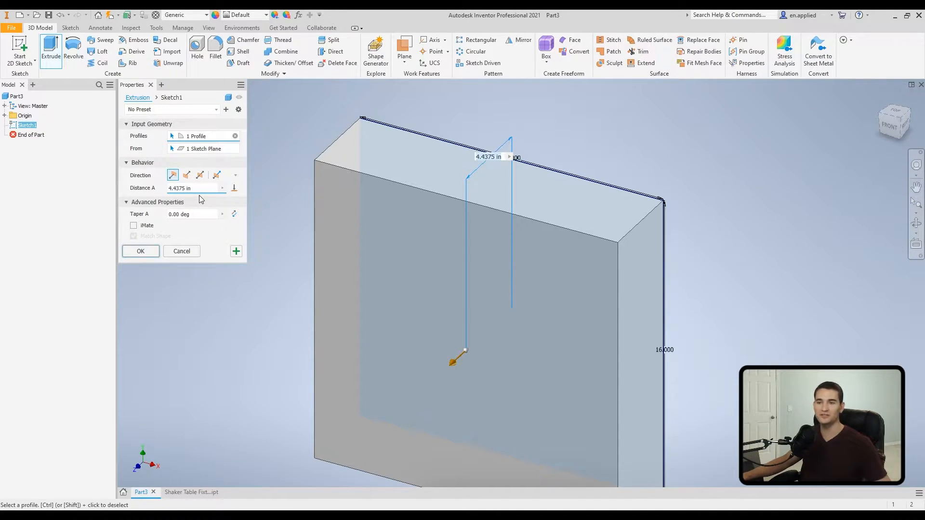
Change the direction selector style to Dropdown, view the direction options and restore the Icons style.
{"action": "left_click", "coordinate": [238, 176]}
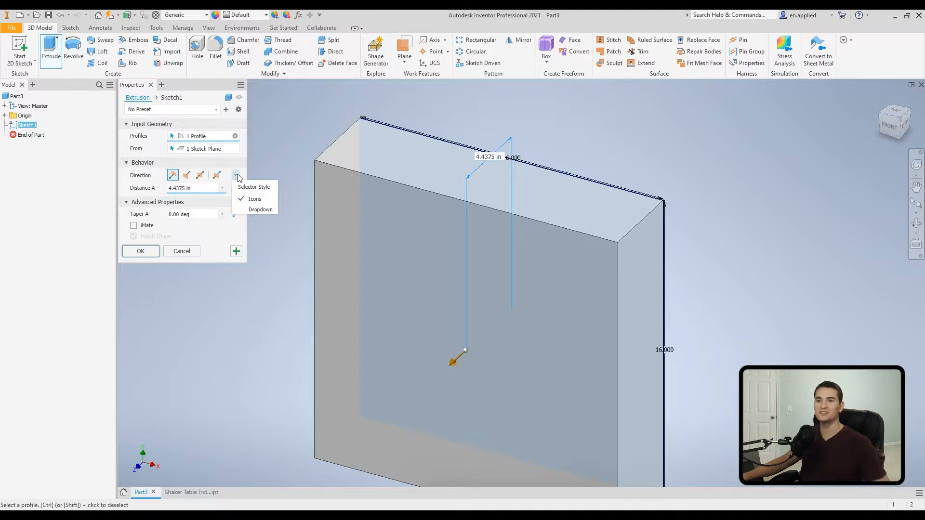
{"action": "left_click", "coordinate": [255, 211]}
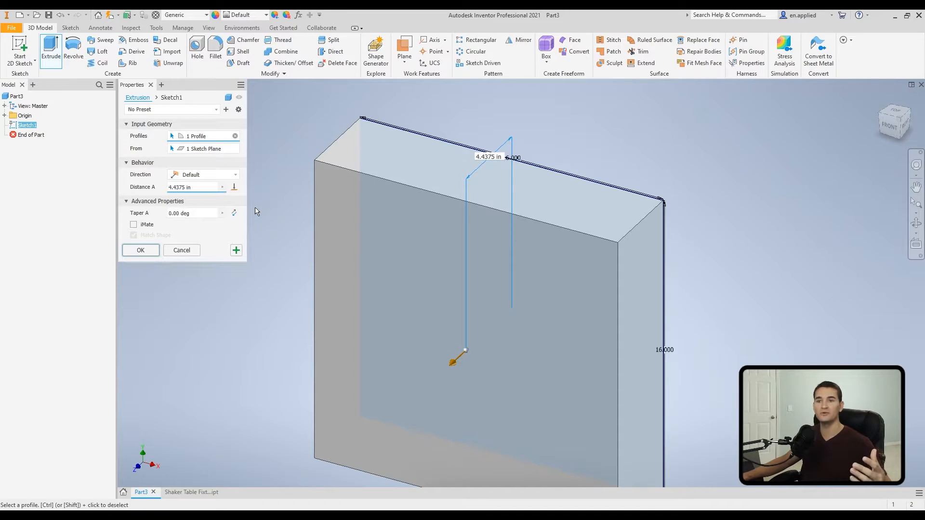
{"action": "left_click", "coordinate": [236, 176]}
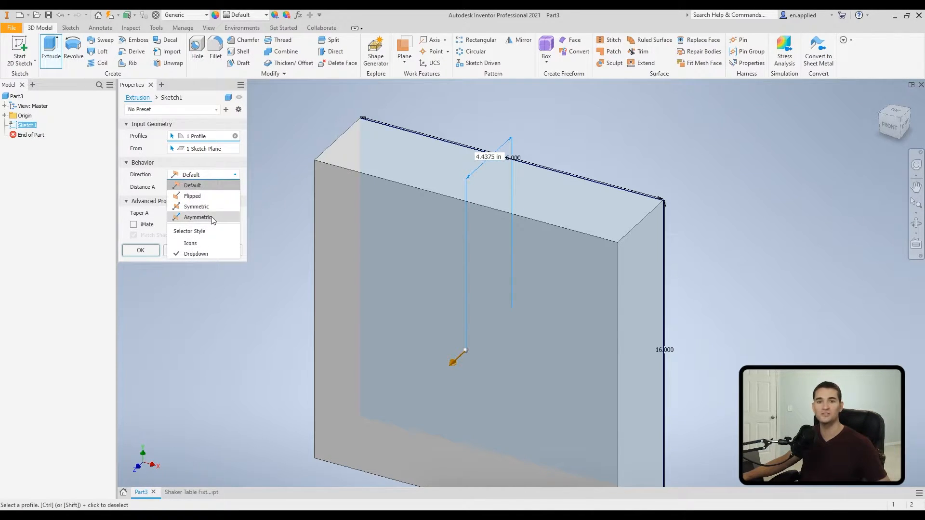
{"action": "left_click", "coordinate": [203, 243]}
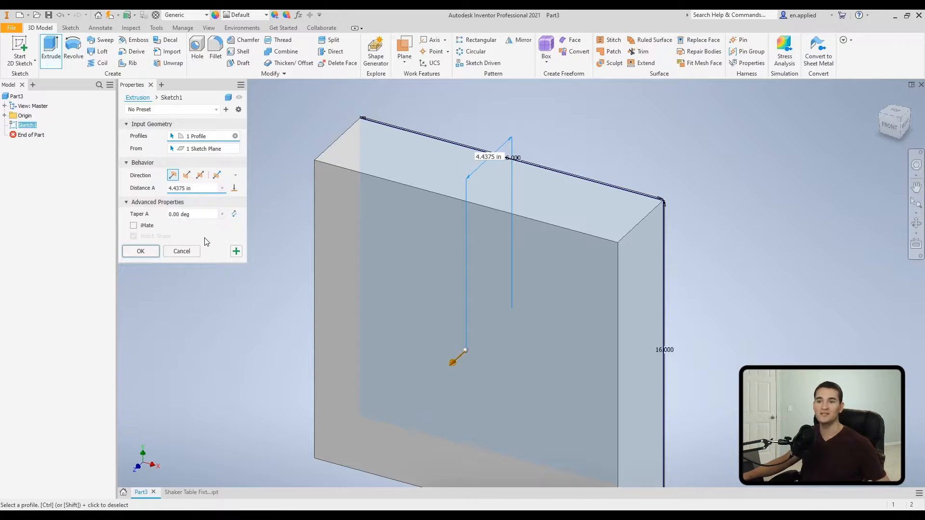
Take the extrusion distance from a measurement of the sketch square's right edge, then set the distance to 1 in.
{"action": "left_click", "coordinate": [223, 189]}
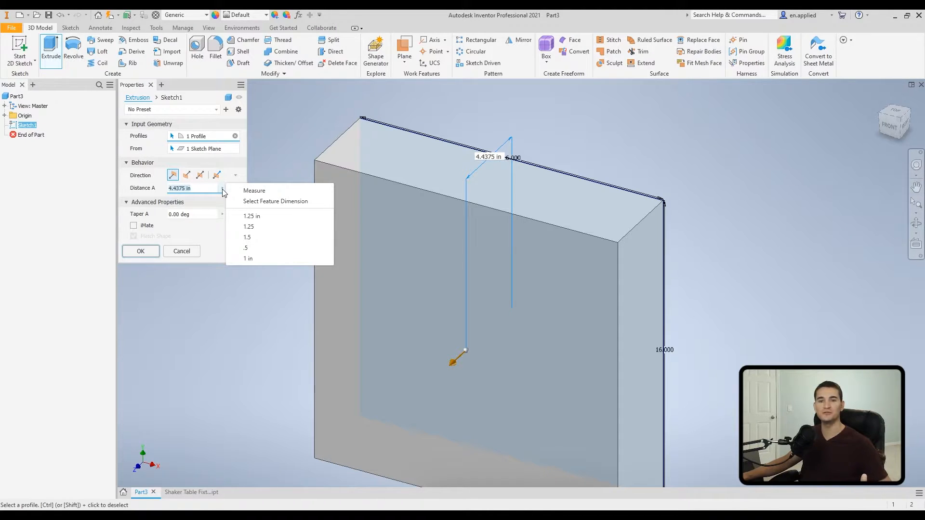
{"action": "left_click", "coordinate": [254, 190]}
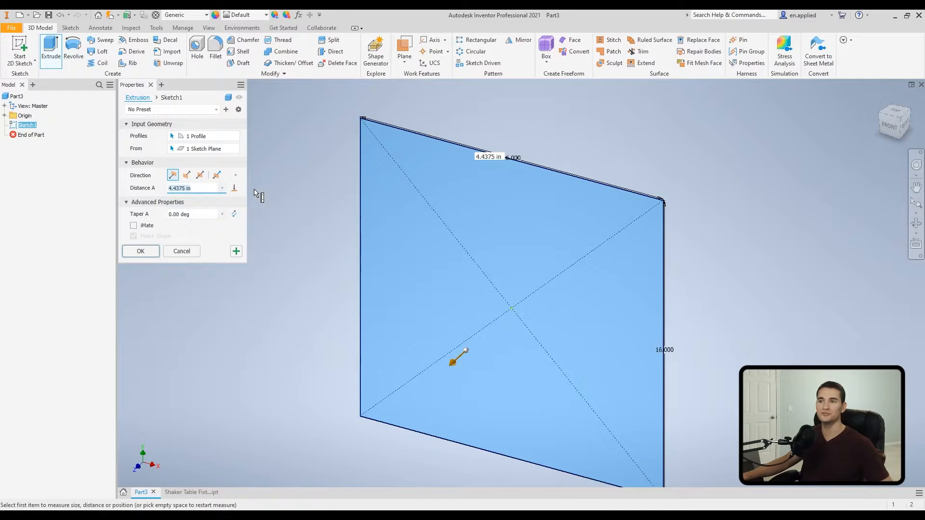
{"action": "left_click", "coordinate": [666, 235]}
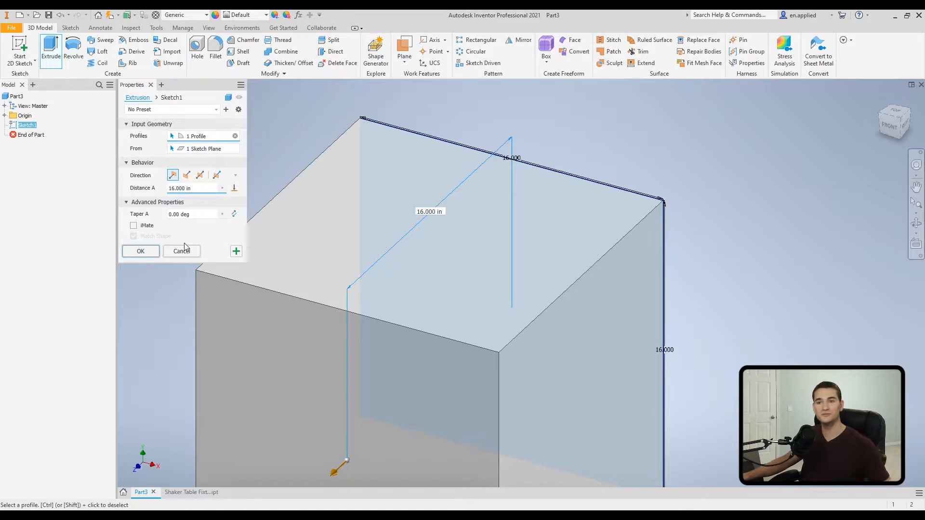
{"action": "type", "text": "1"}
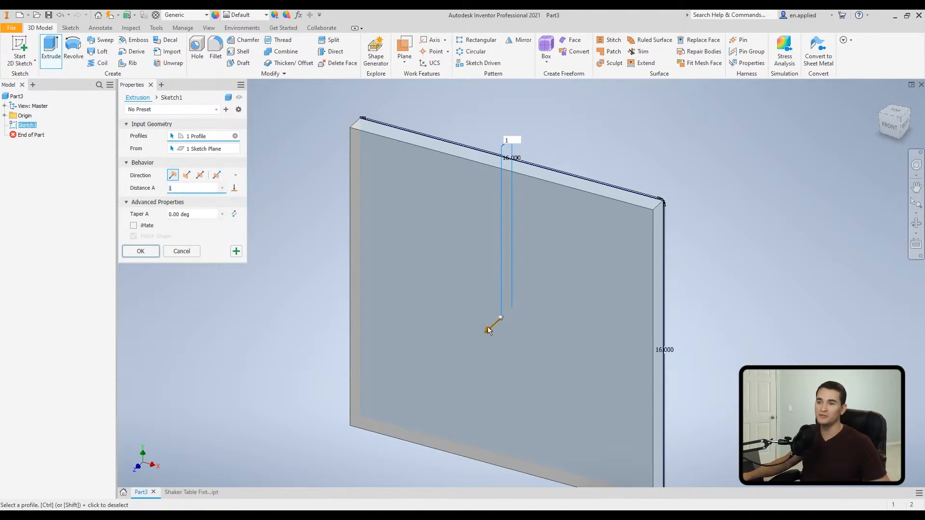
Stretch the extrusion in the view to 5.9375 in and try a 15 degree taper, flipped to -15 degrees.
{"action": "left_click_drag", "start_coordinate": [490, 327], "coordinate": [427, 364]}
{"action": "left_click", "coordinate": [185, 214]}
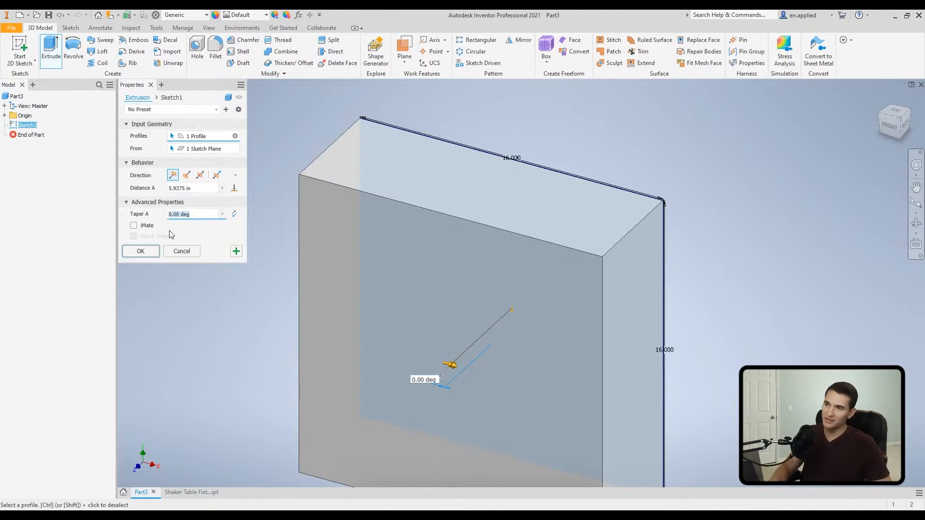
{"action": "type", "text": "1"}
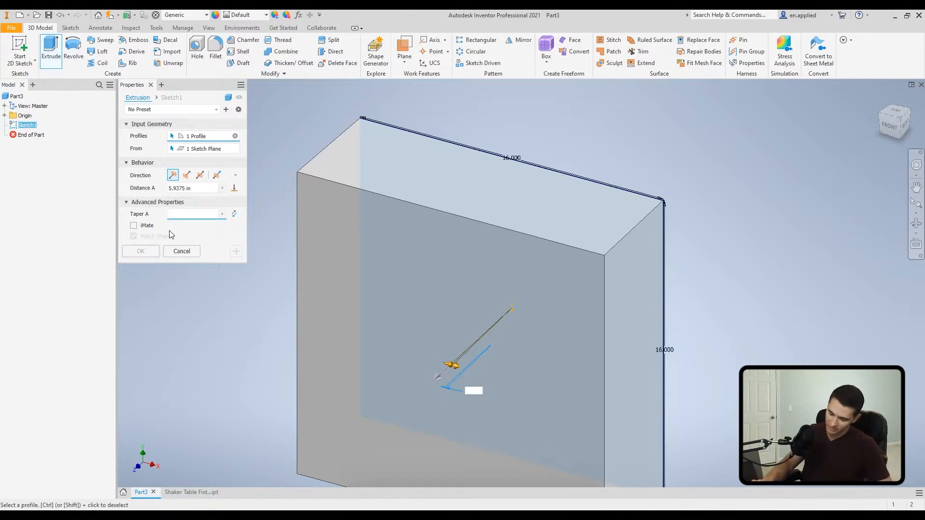
{"action": "type", "text": "15"}
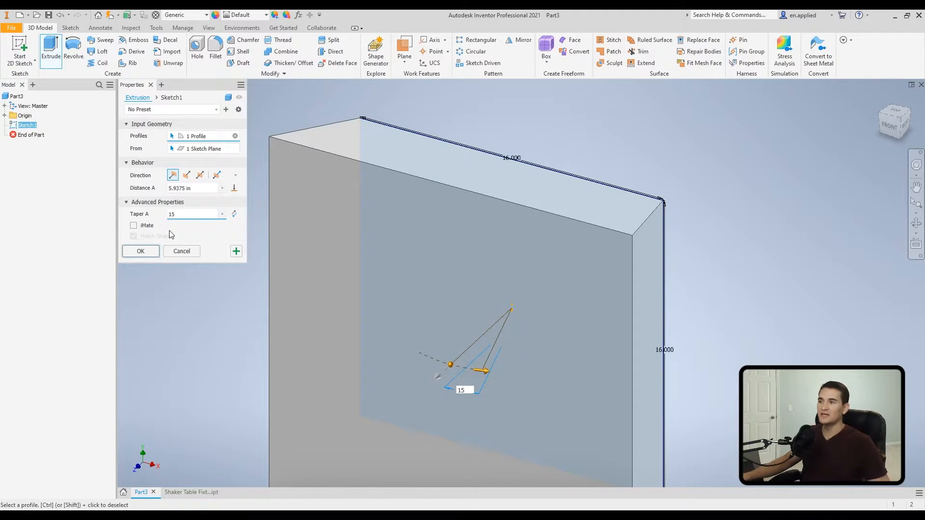
{"action": "left_click", "coordinate": [237, 215]}
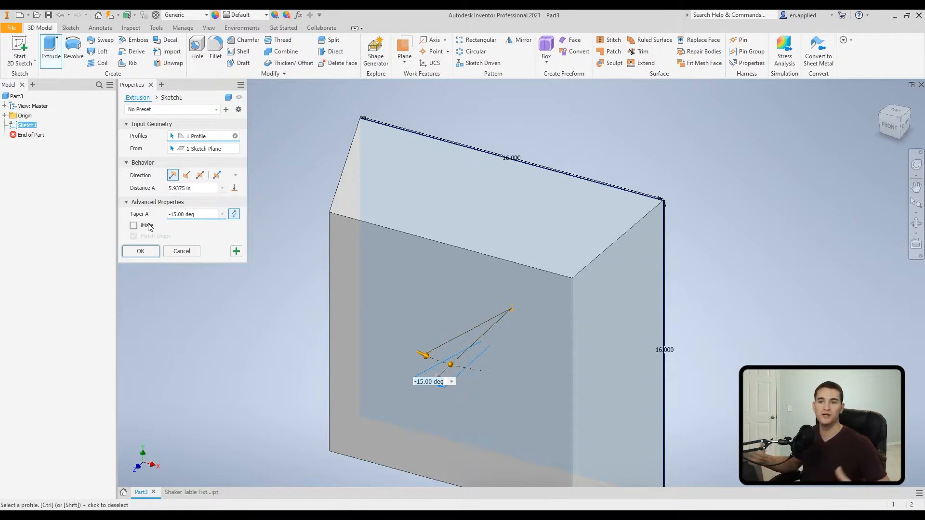
Set the taper to 0 degrees and the distance to 1 in, and create the plate's extrusion.
{"action": "double_click", "coordinate": [191, 214]}
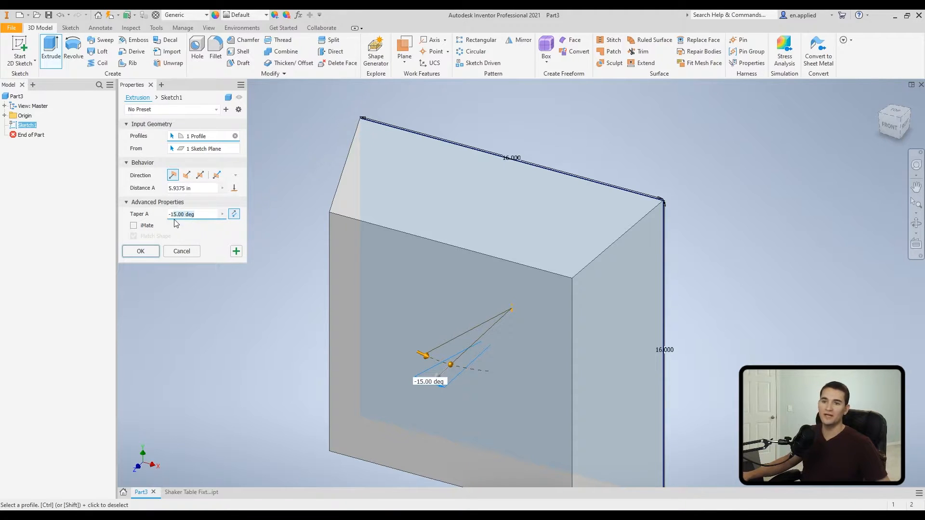
{"action": "type", "text": "-1"}
{"action": "key", "text": "BackSpace"}
{"action": "key", "text": "BackSpace"}
{"action": "type", "text": "0"}
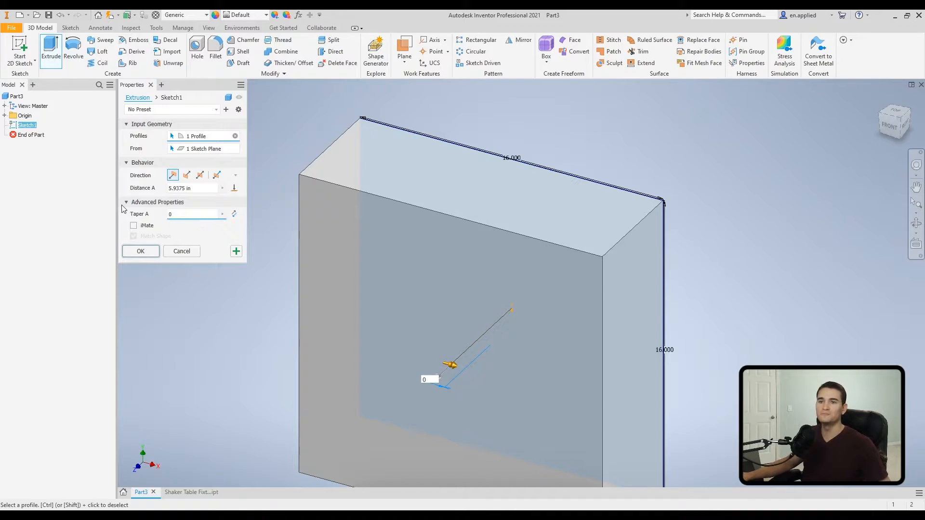
{"action": "left_click_drag", "start_coordinate": [213, 189], "coordinate": [138, 188]}
{"action": "type", "text": "1"}
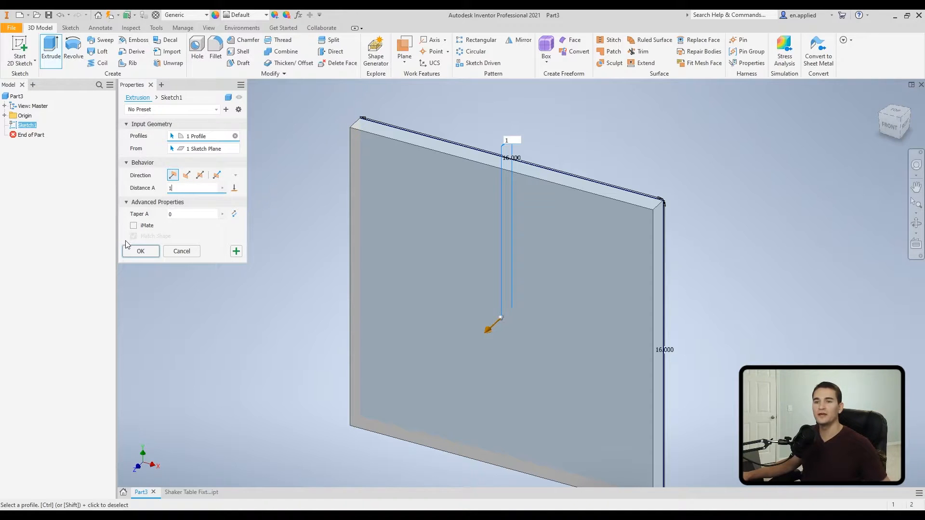
{"action": "left_click", "coordinate": [138, 251]}
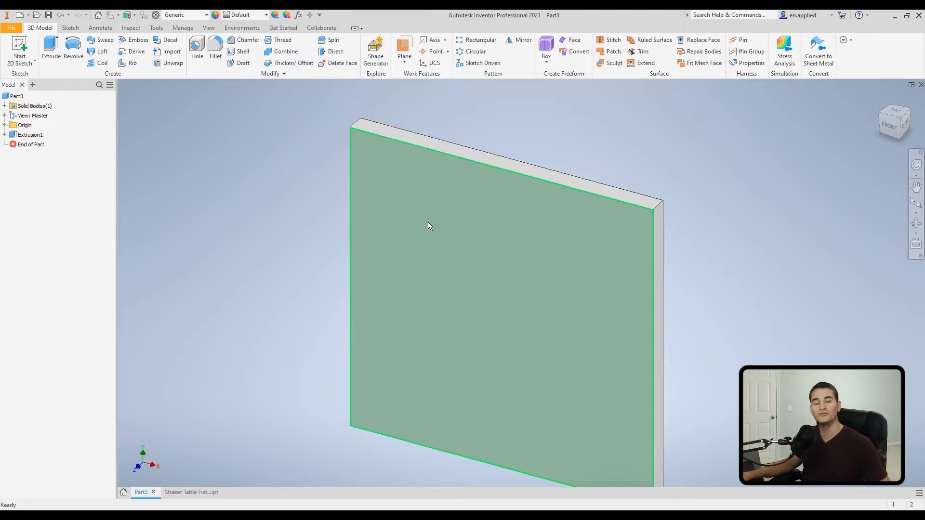
Start a new sketch on the plate's large front face.
{"action": "left_click", "coordinate": [440, 216]}
{"action": "right_click", "coordinate": [442, 216]}
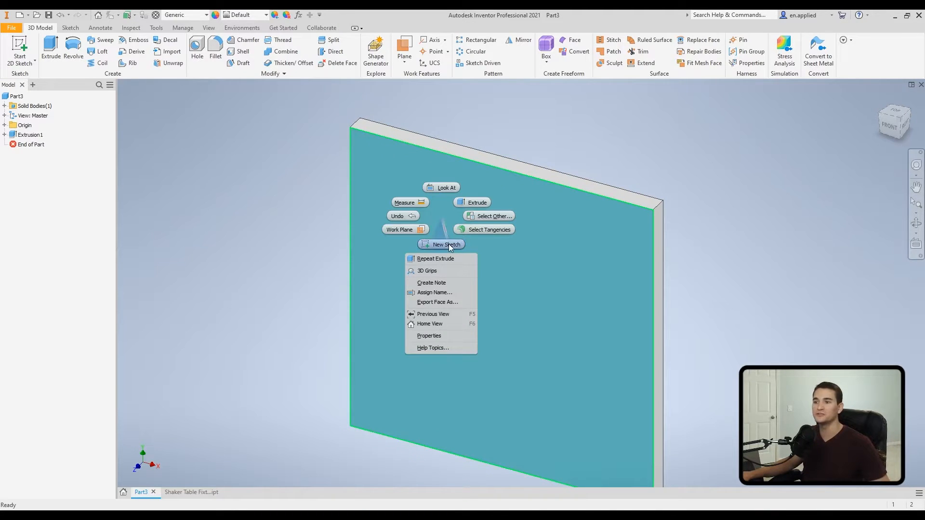
{"action": "left_click", "coordinate": [444, 253]}
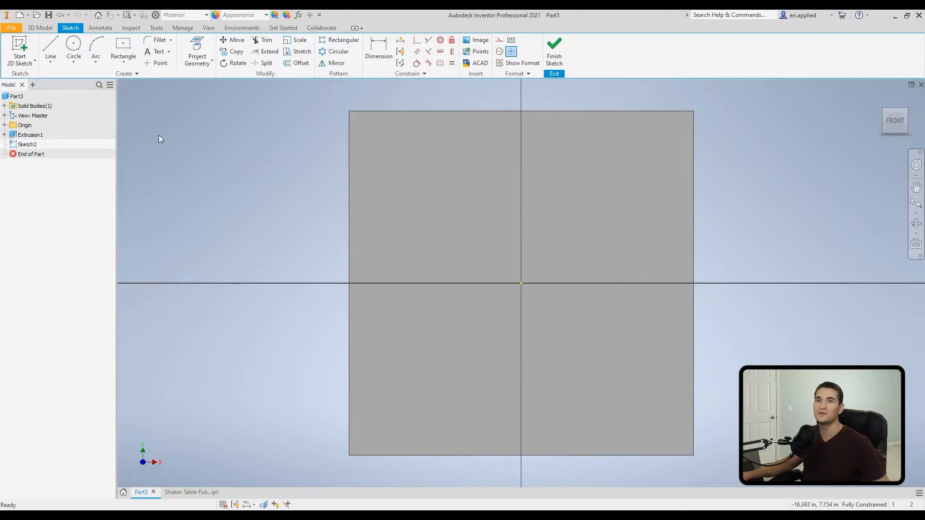
Draw a two point center rectangle of 12 by 12 in centred on the sketch origin.
{"action": "left_click", "coordinate": [127, 60]}
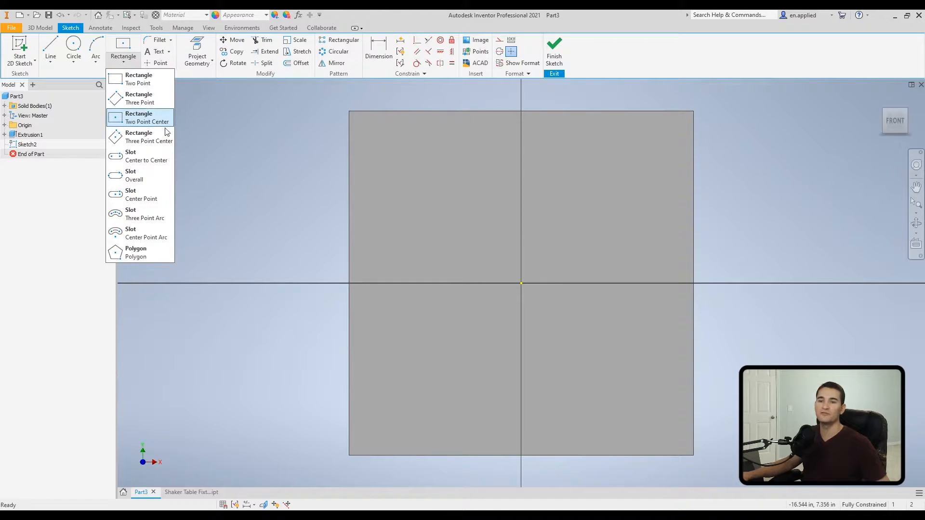
{"action": "left_click", "coordinate": [141, 118]}
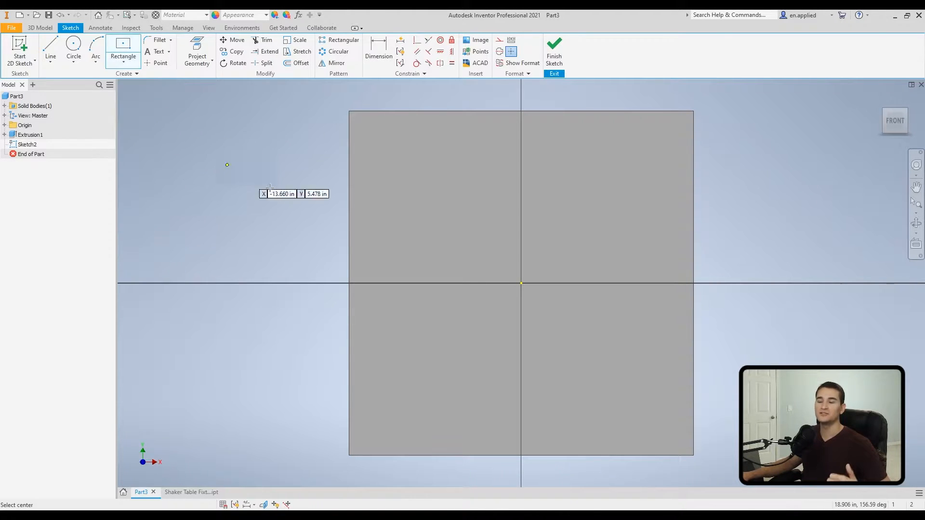
{"action": "left_click", "coordinate": [521, 282]}
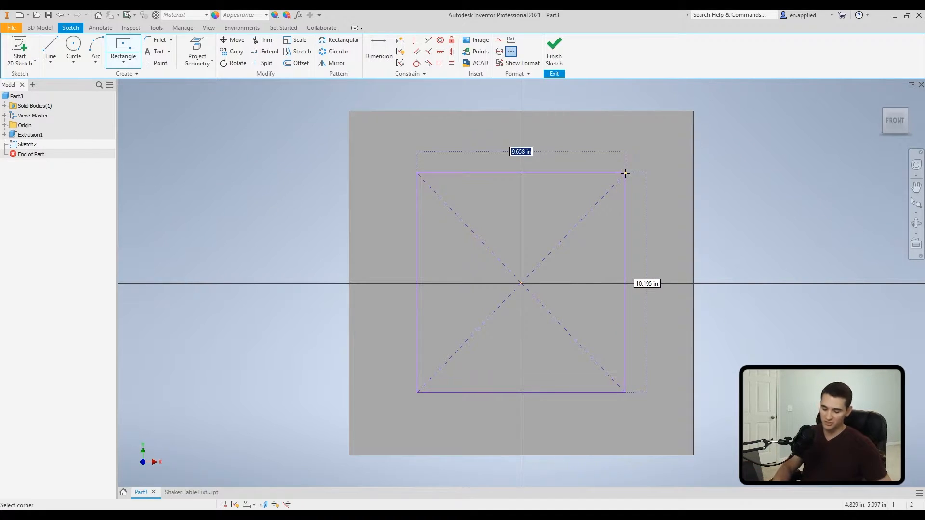
{"action": "type", "text": "12"}
{"action": "key", "text": "Tab"}
{"action": "type", "text": "1"}
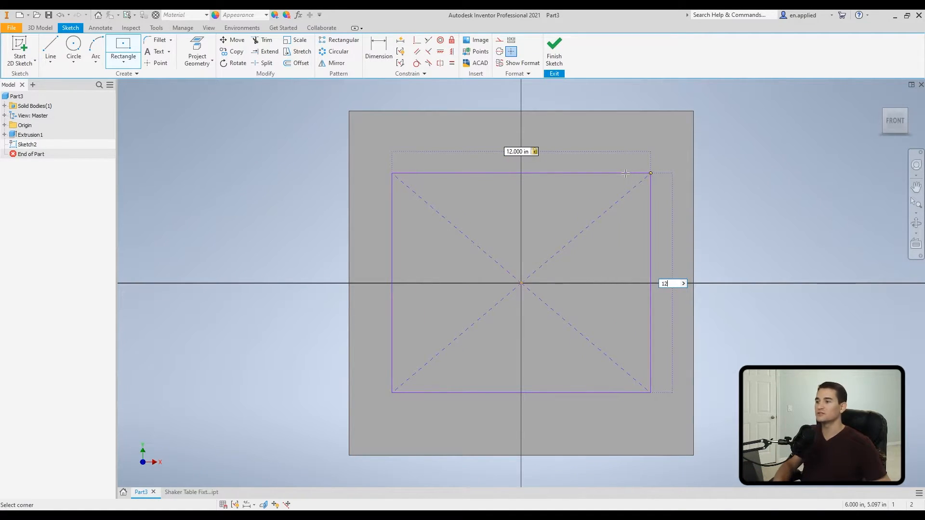
{"action": "type", "text": "2"}
{"action": "key", "text": "Return"}
{"action": "right_click", "coordinate": [759, 140]}
{"action": "left_click", "coordinate": [782, 145]}
Convert all four sides of the 12 in square to construction lines.
{"action": "left_click", "coordinate": [521, 153]}
{"action": "left_click", "coordinate": [392, 197], "text": "ctrl"}
{"action": "left_click", "coordinate": [445, 413], "text": "ctrl"}
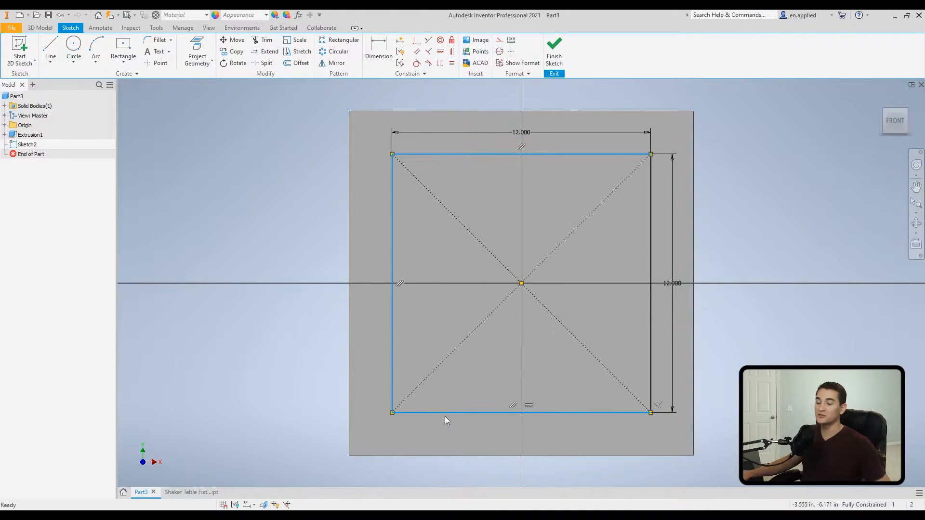
{"action": "left_click", "coordinate": [650, 378], "text": "ctrl"}
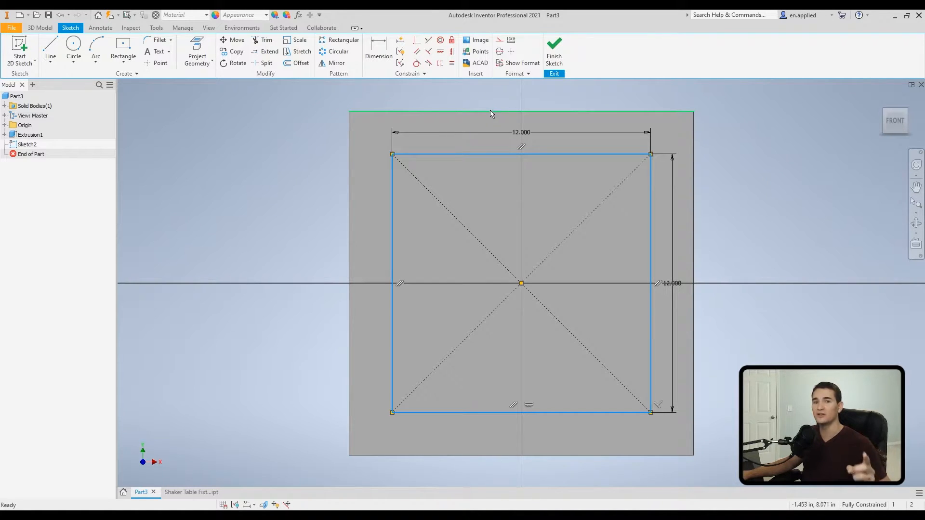
{"action": "left_click", "coordinate": [500, 42]}
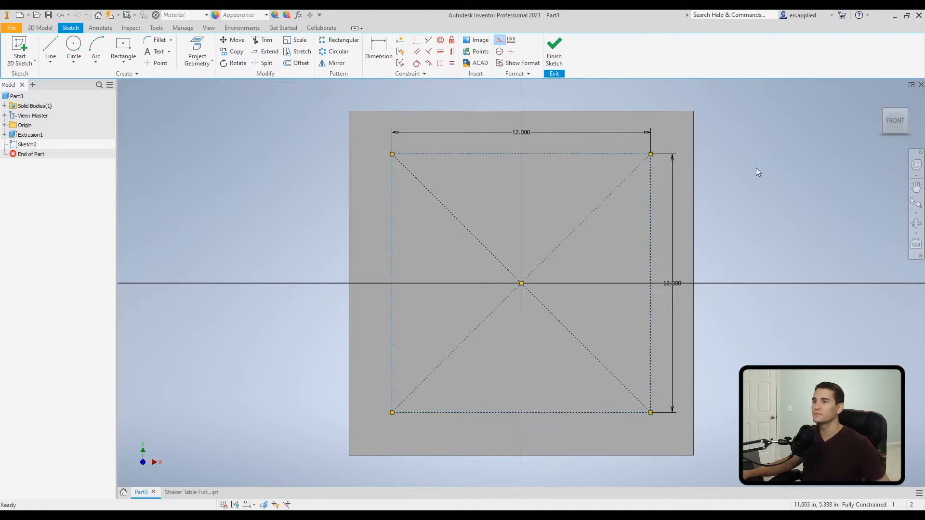
Draw a circle of 0.159 in diameter centred on the construction square's upper-left corner.
{"action": "left_click", "coordinate": [73, 46]}
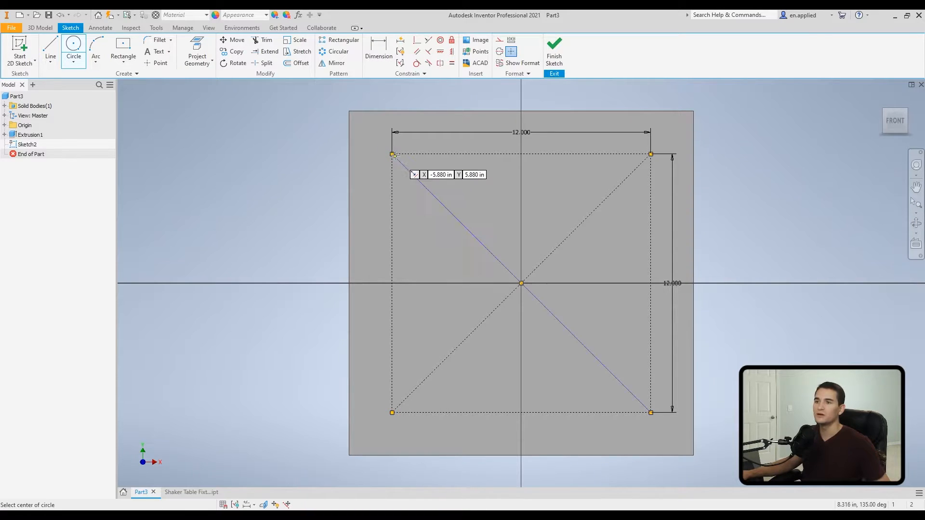
{"action": "left_click", "coordinate": [393, 154]}
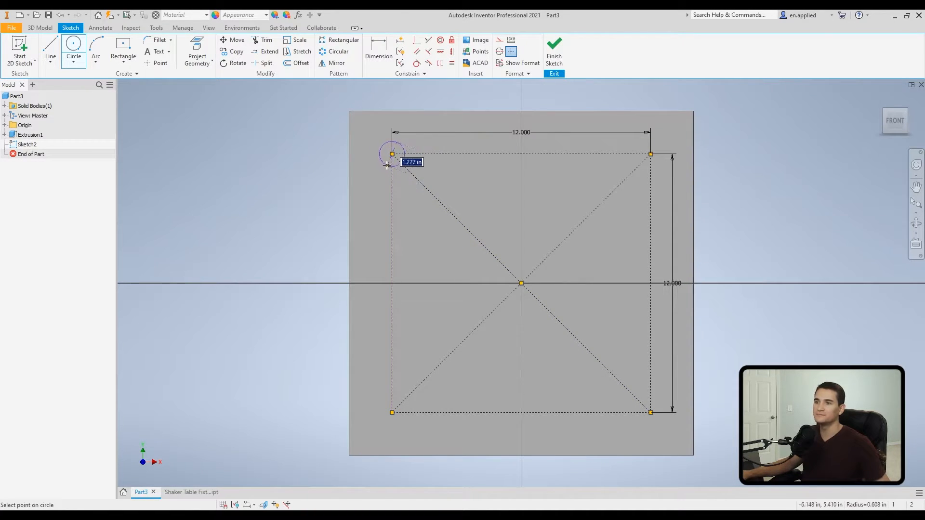
{"action": "type", "text": ".159"}
{"action": "key", "text": "Return"}
{"action": "scroll", "coordinate": [367, 164], "scroll_direction": "down", "scroll_amount": 2}
{"action": "scroll", "coordinate": [385, 157], "scroll_direction": "up", "scroll_amount": 6}
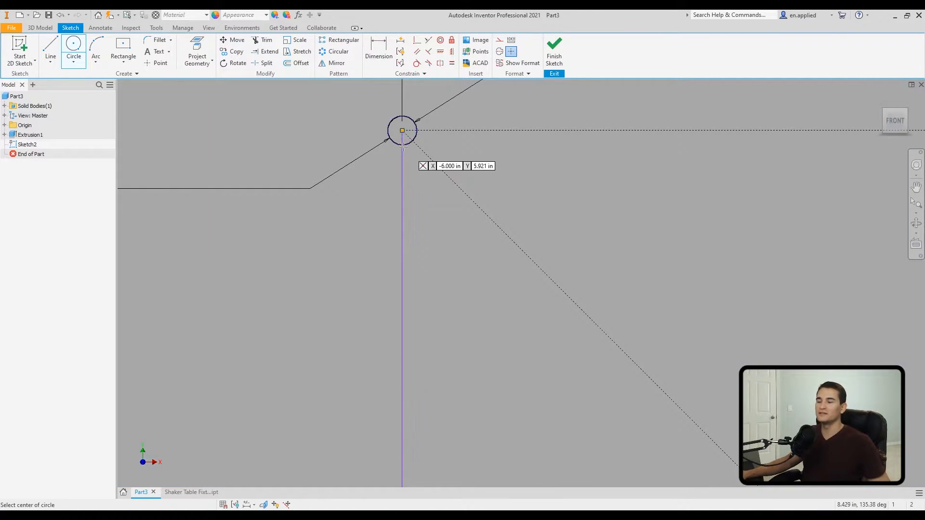
{"action": "scroll", "coordinate": [403, 147], "scroll_direction": "down", "scroll_amount": 2}
{"action": "middle_click_drag", "start_coordinate": [391, 177], "coordinate": [368, 278]}
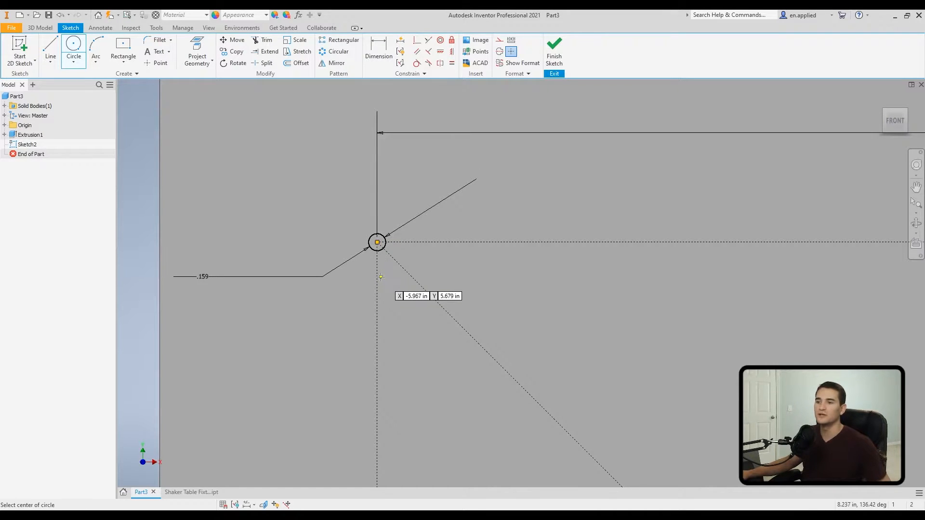
{"action": "scroll", "coordinate": [381, 277], "scroll_direction": "up", "scroll_amount": 1}
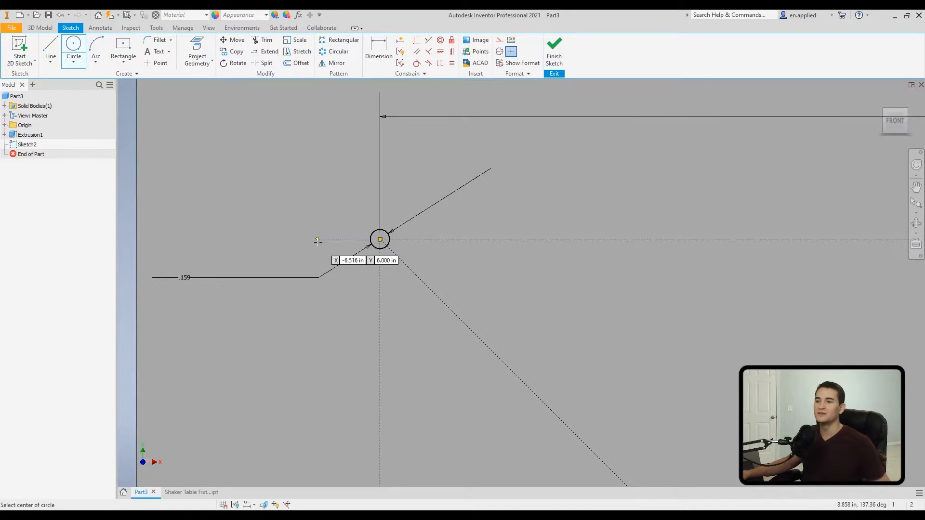
{"action": "scroll", "coordinate": [372, 250], "scroll_direction": "down", "scroll_amount": 3}
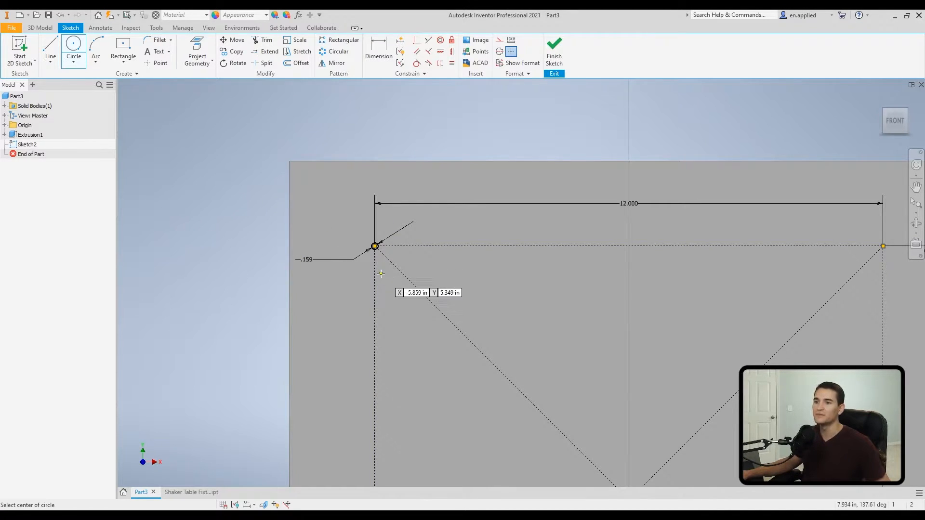
{"action": "scroll", "coordinate": [389, 260], "scroll_direction": "up", "scroll_amount": 2}
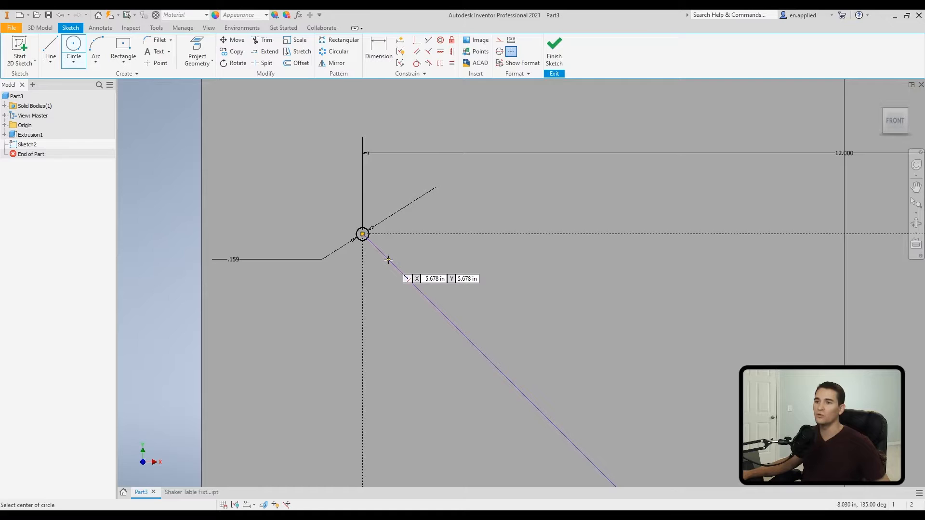
{"action": "scroll", "coordinate": [389, 260], "scroll_direction": "down", "scroll_amount": 2}
{"action": "scroll", "coordinate": [448, 281], "scroll_direction": "down", "scroll_amount": 3}
{"action": "right_click", "coordinate": [284, 212]}
{"action": "left_click", "coordinate": [285, 213]}
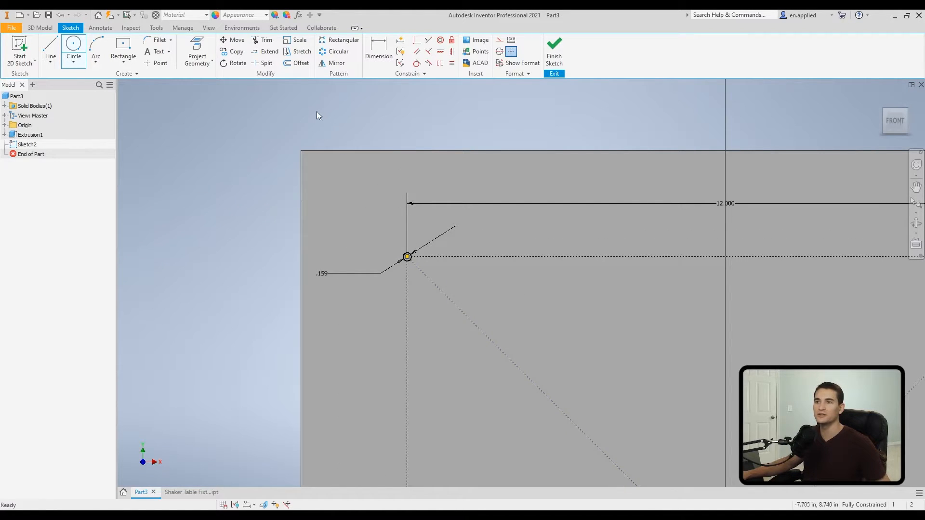
Start a rectangular pattern of the corner circle, with the first direction running along the construction square's upper side toward its opposite corner.
{"action": "left_click", "coordinate": [343, 43]}
{"action": "scroll", "coordinate": [384, 241], "scroll_direction": "down", "scroll_amount": 2}
{"action": "scroll", "coordinate": [395, 244], "scroll_direction": "up", "scroll_amount": 4}
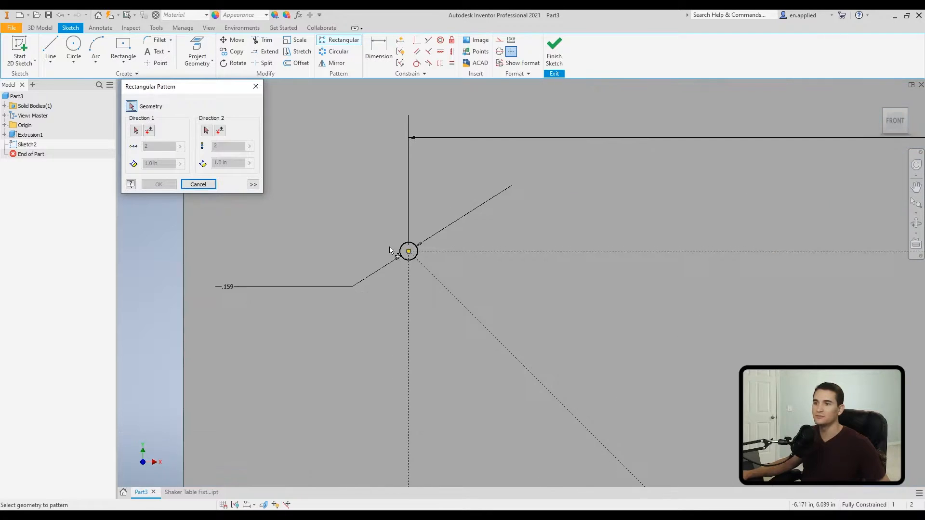
{"action": "left_click", "coordinate": [415, 249]}
{"action": "scroll", "coordinate": [417, 249], "scroll_direction": "down", "scroll_amount": 3}
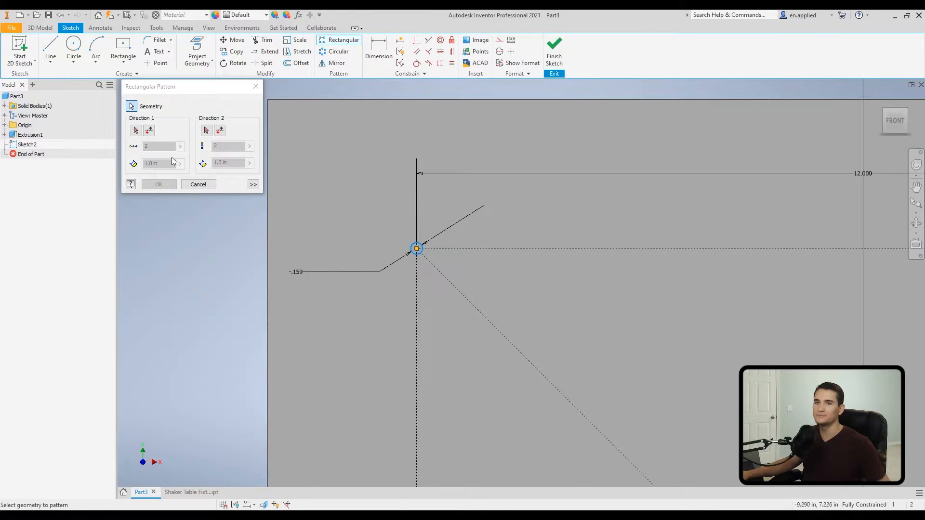
{"action": "left_click", "coordinate": [137, 131]}
{"action": "left_click", "coordinate": [504, 247]}
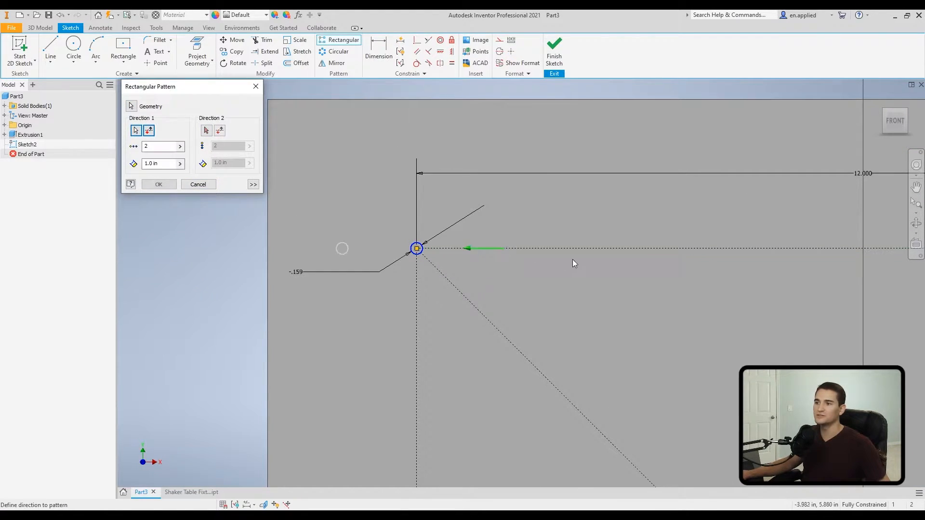
{"action": "left_click", "coordinate": [151, 130]}
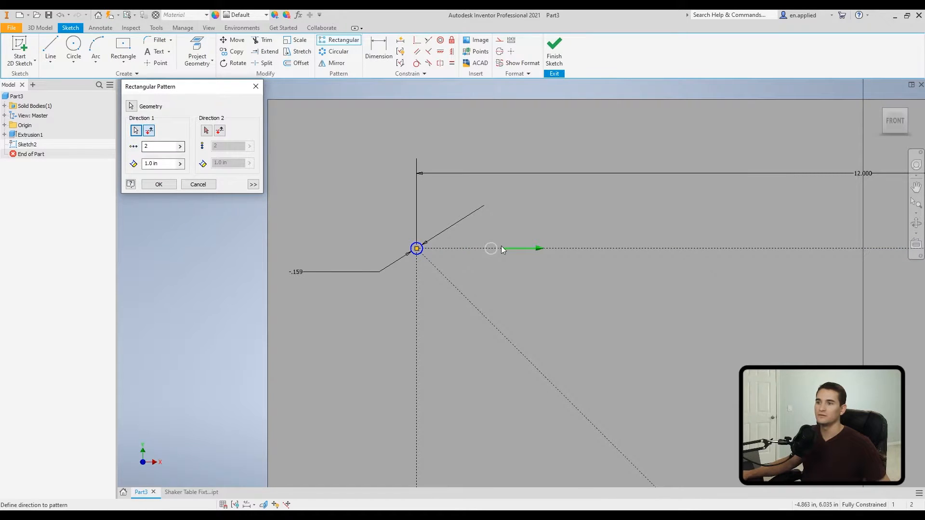
Set the pattern's first direction to 13 instances.
{"action": "scroll", "coordinate": [501, 246], "scroll_direction": "down", "scroll_amount": 2}
{"action": "middle_click_drag", "start_coordinate": [578, 262], "coordinate": [484, 261]}
{"action": "scroll", "coordinate": [488, 257], "scroll_direction": "down", "scroll_amount": 2}
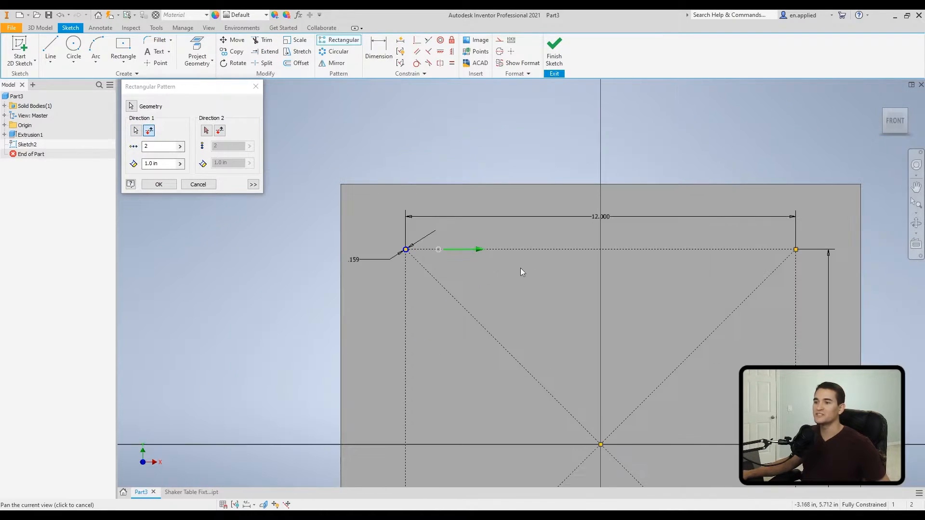
{"action": "middle_click_drag", "start_coordinate": [545, 274], "coordinate": [492, 279]}
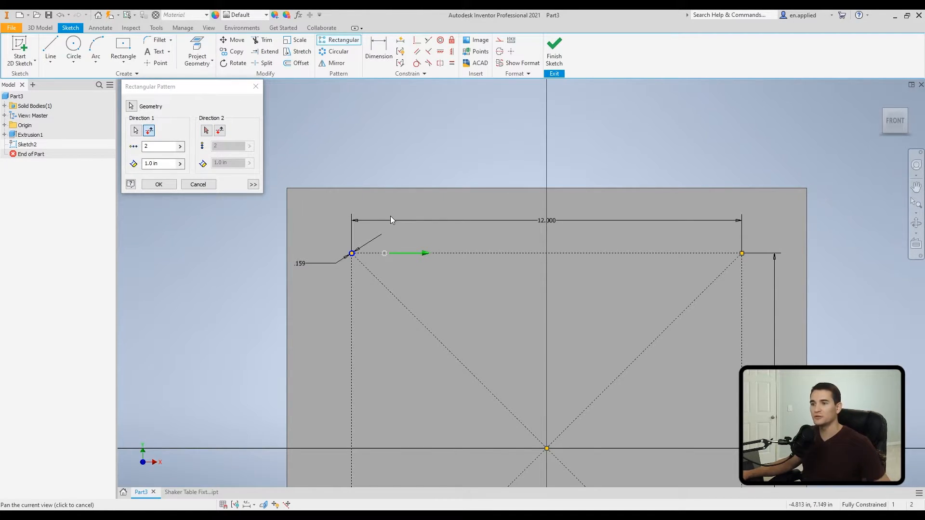
{"action": "left_click", "coordinate": [141, 148]}
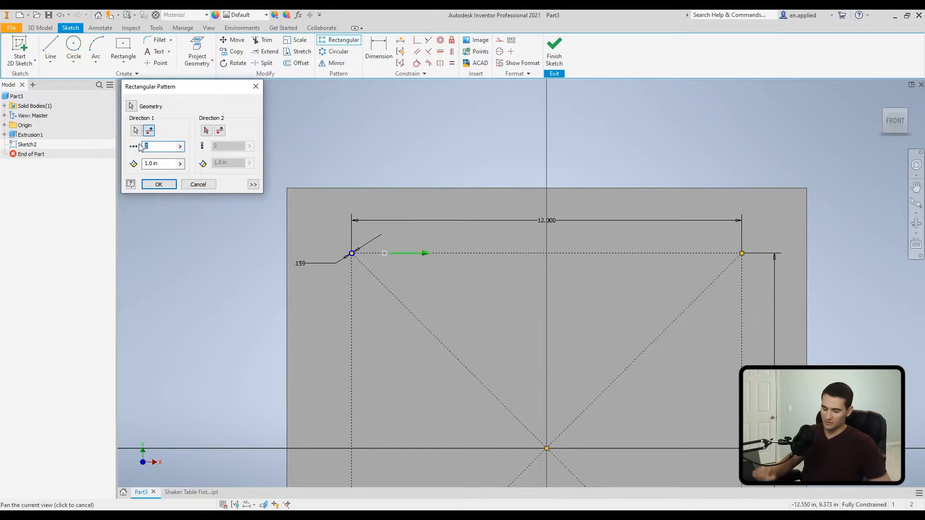
{"action": "type", "text": "13"}
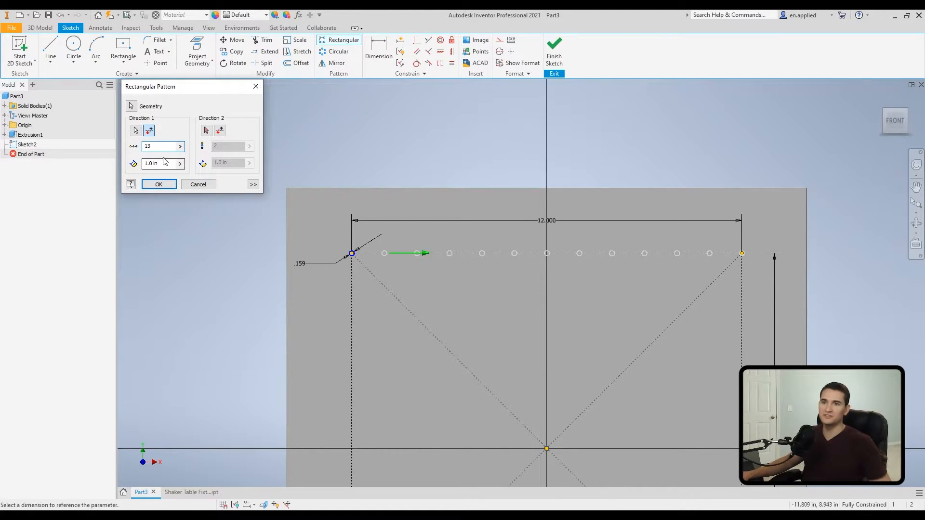
{"action": "middle_click_drag", "start_coordinate": [191, 266], "coordinate": [194, 256]}
Add a second pattern direction down the construction square's side with 13 instances at 1.0 in spacing, and create the pattern.
{"action": "left_click", "coordinate": [206, 131]}
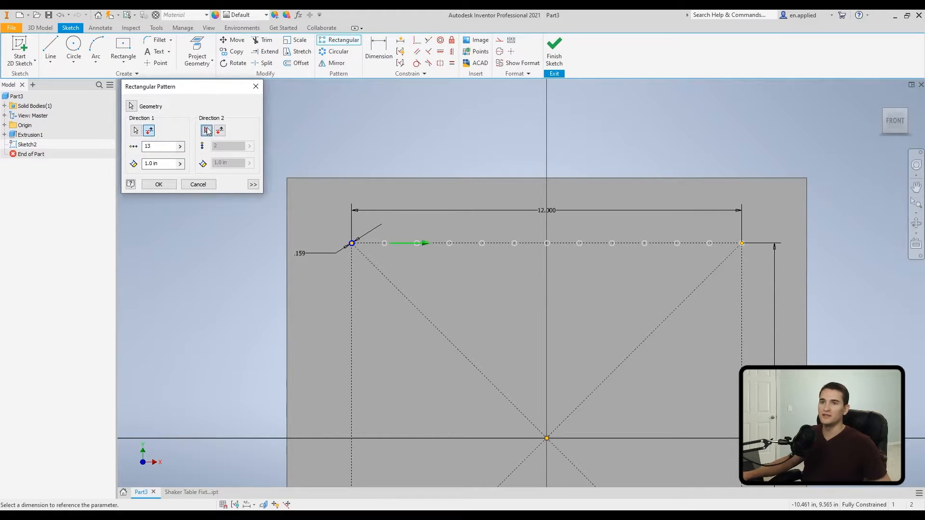
{"action": "left_click", "coordinate": [352, 321]}
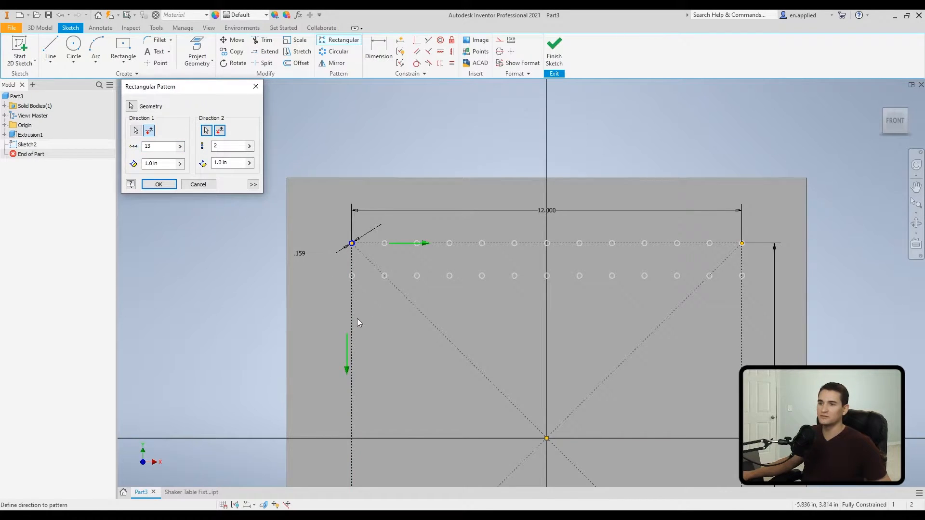
{"action": "left_click_drag", "start_coordinate": [225, 147], "coordinate": [187, 142]}
{"action": "type", "text": "13"}
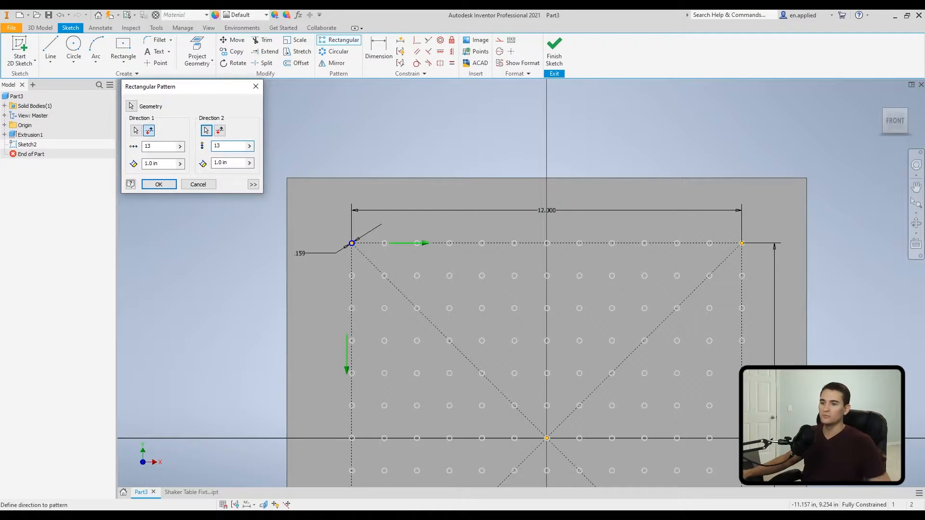
{"action": "scroll", "coordinate": [427, 212], "scroll_direction": "up", "scroll_amount": 3}
{"action": "scroll", "coordinate": [412, 248], "scroll_direction": "down", "scroll_amount": 3}
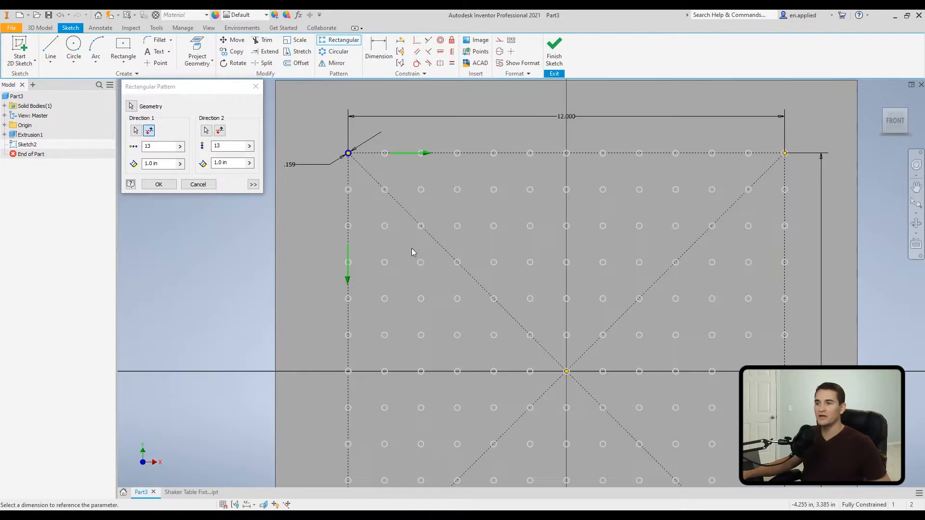
{"action": "scroll", "coordinate": [495, 259], "scroll_direction": "up", "scroll_amount": 3}
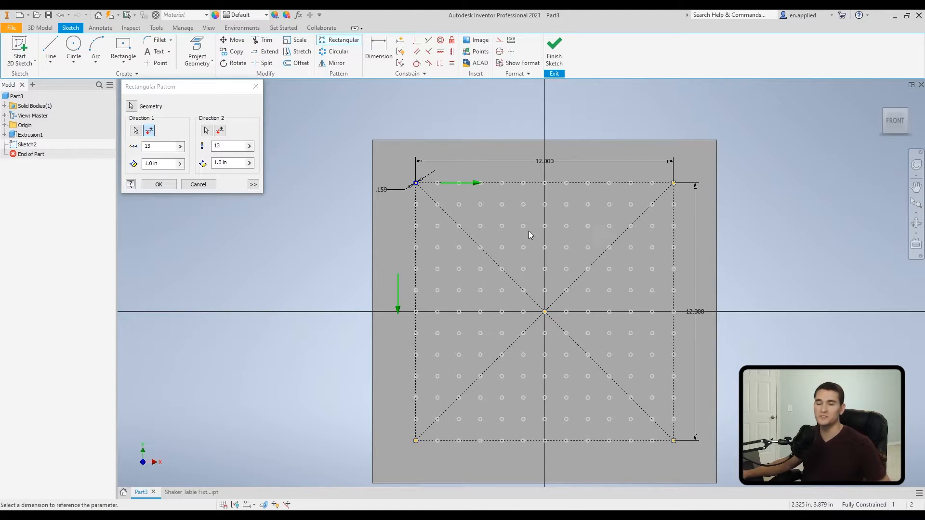
{"action": "left_click", "coordinate": [158, 185]}
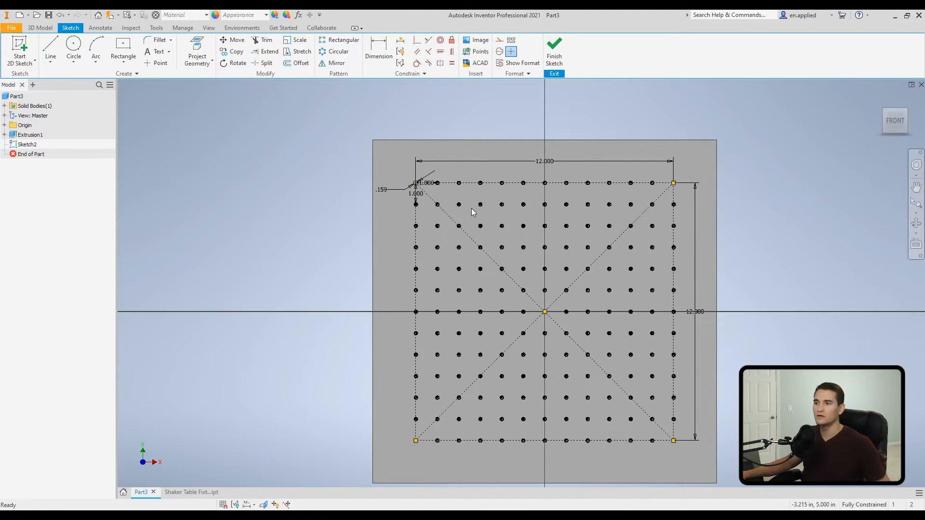
Finish the sketch containing the circle pattern.
{"action": "scroll", "coordinate": [437, 247], "scroll_direction": "up", "scroll_amount": 5}
{"action": "scroll", "coordinate": [424, 237], "scroll_direction": "down", "scroll_amount": 4}
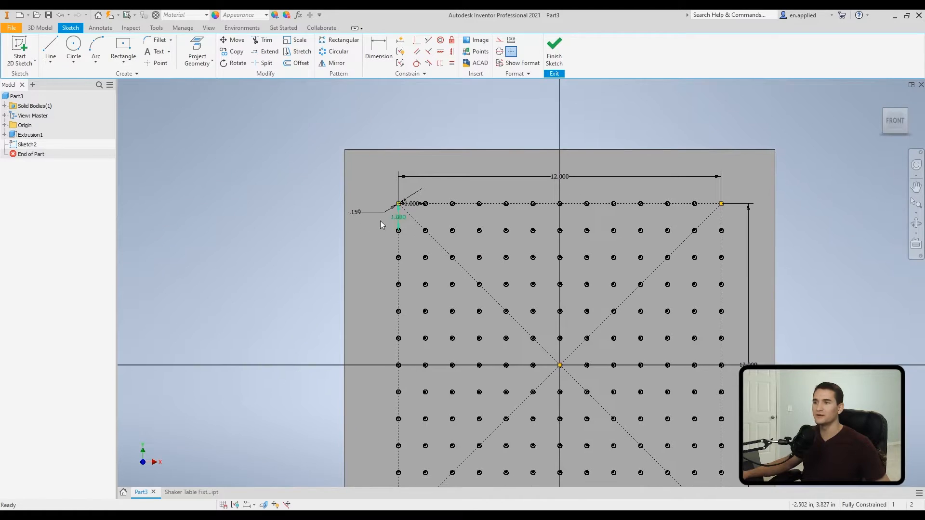
{"action": "right_click", "coordinate": [255, 161]}
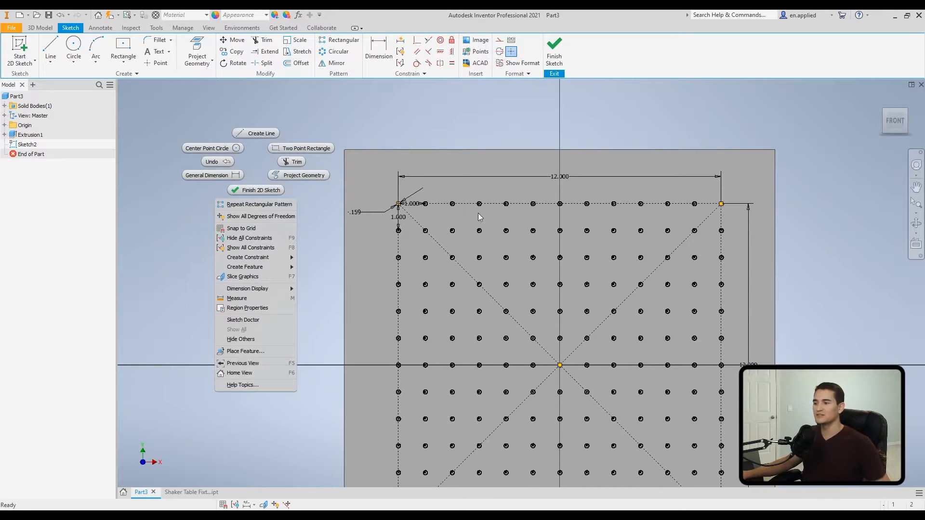
{"action": "left_click", "coordinate": [258, 190]}
Start an extrusion with all the patterned circles on the plate's front face as its profiles.
{"action": "left_click", "coordinate": [51, 48]}
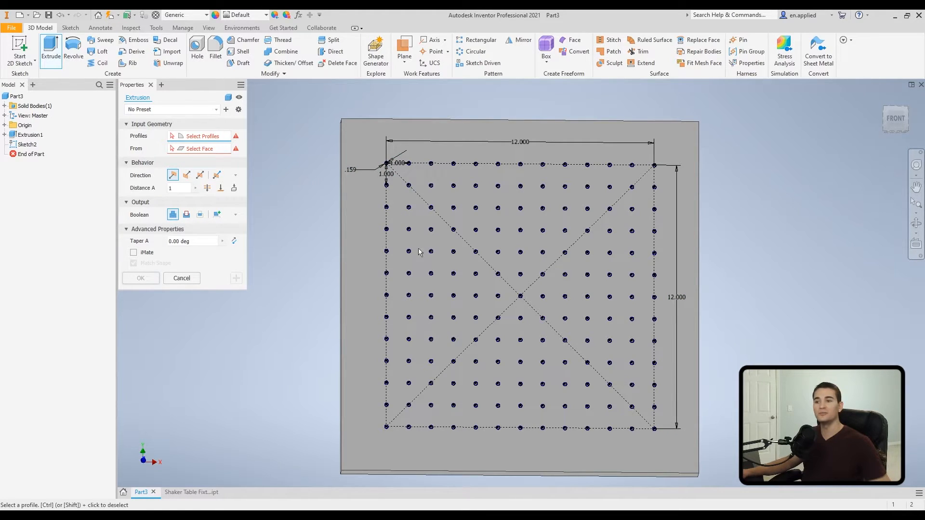
{"action": "scroll", "coordinate": [386, 164], "scroll_direction": "up", "scroll_amount": 8}
{"action": "scroll", "coordinate": [482, 328], "scroll_direction": "down", "scroll_amount": 2}
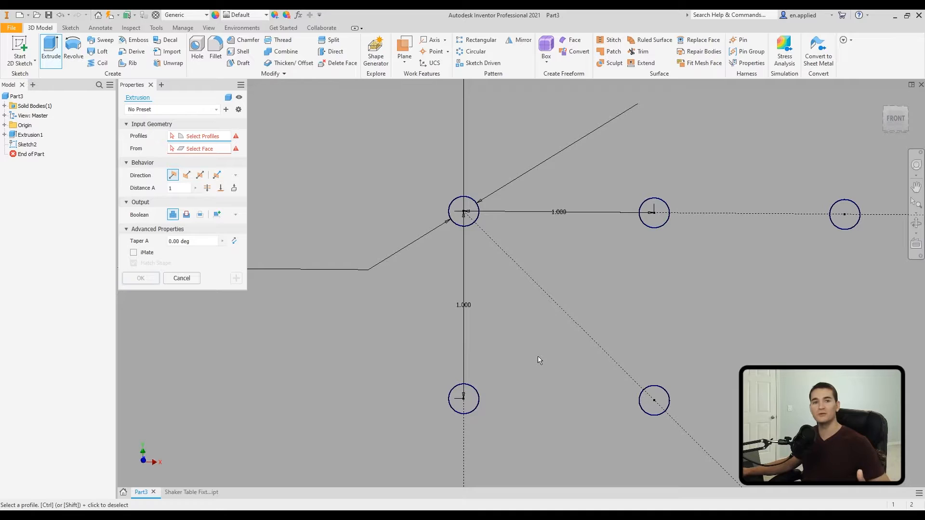
{"action": "scroll", "coordinate": [482, 319], "scroll_direction": "down", "scroll_amount": 5}
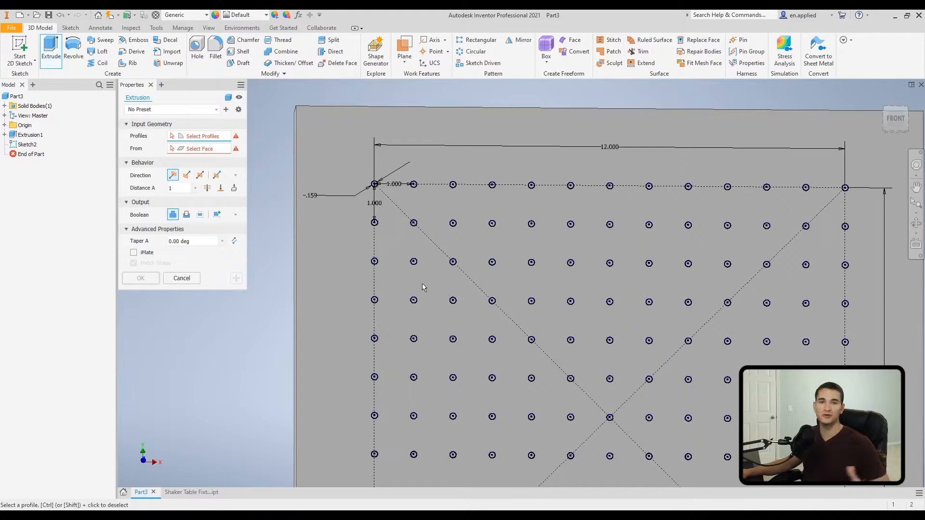
{"action": "scroll", "coordinate": [428, 288], "scroll_direction": "up", "scroll_amount": 5}
{"action": "scroll", "coordinate": [522, 324], "scroll_direction": "down", "scroll_amount": 5}
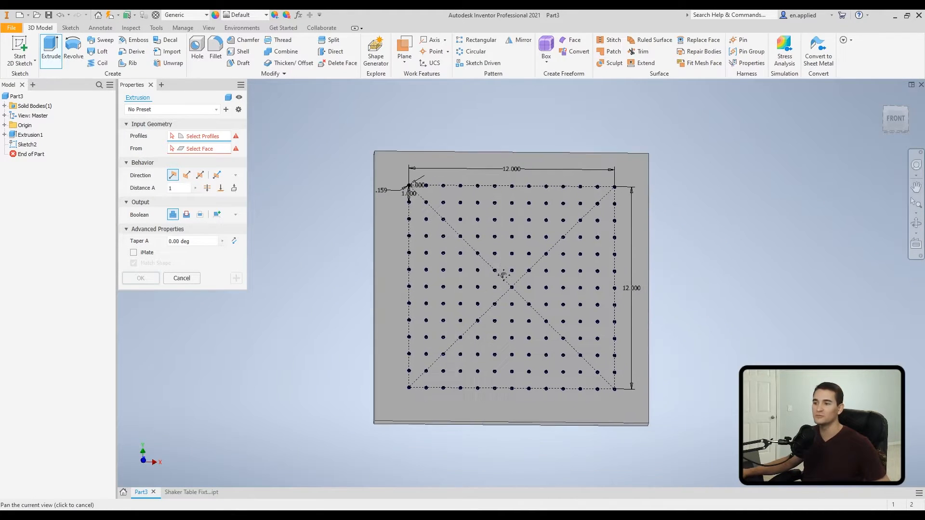
{"action": "mouse_move", "coordinate": [318, 118]}
{"action": "left_mouse_down"}
{"action": "mouse_move", "coordinate": [560, 323]}
{"action": "mouse_move", "coordinate": [672, 439]}
{"action": "left_mouse_up"}
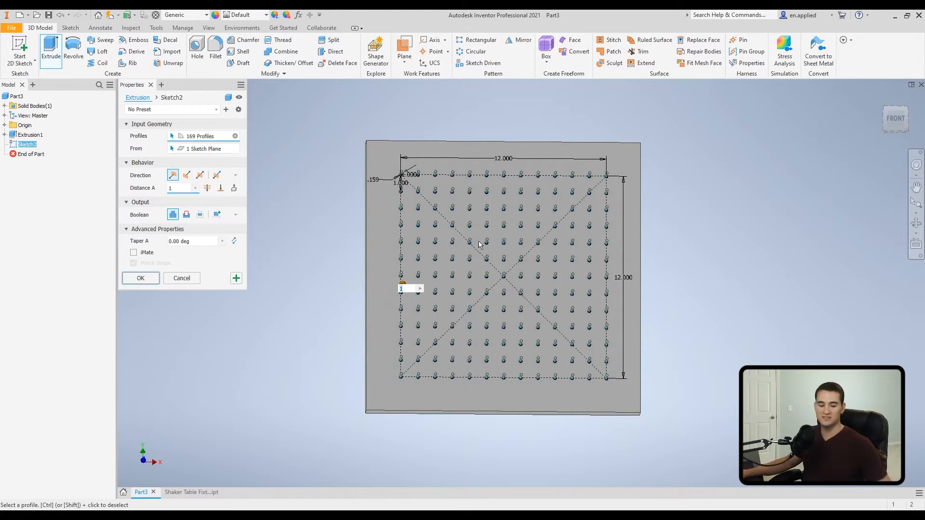
Try extruding the circles 1.5 in outward, 4.5 in into the plate and 0.8125 in outward in an isometric view.
{"action": "key", "text": "F6"}
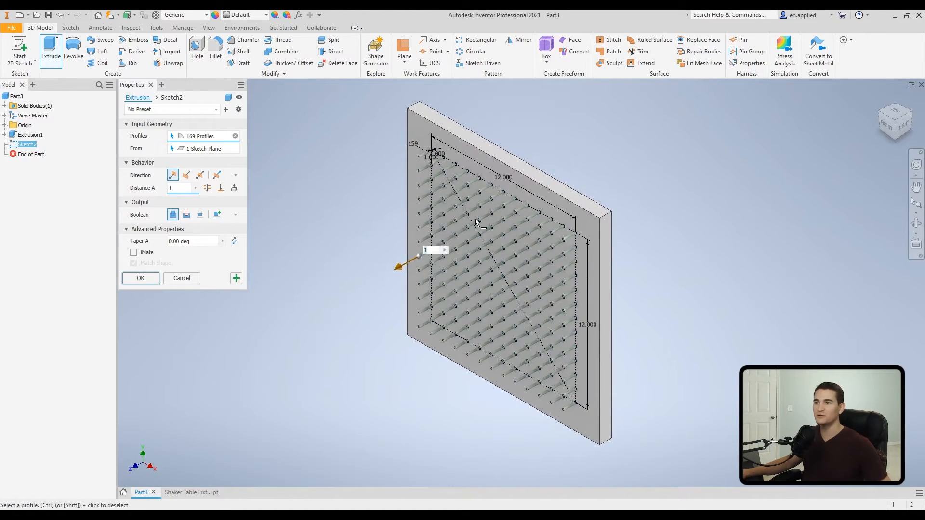
{"action": "scroll", "coordinate": [423, 182], "scroll_direction": "up", "scroll_amount": 5}
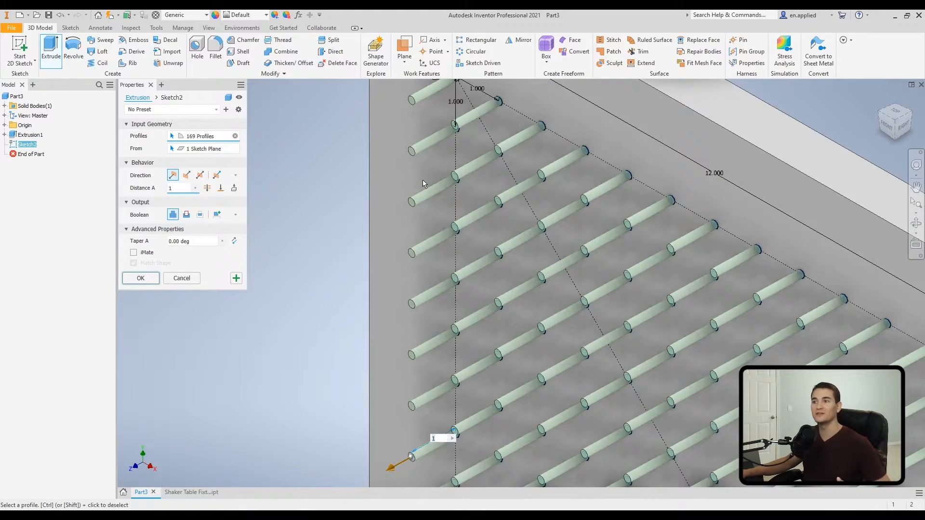
{"action": "scroll", "coordinate": [423, 180], "scroll_direction": "down", "scroll_amount": 3}
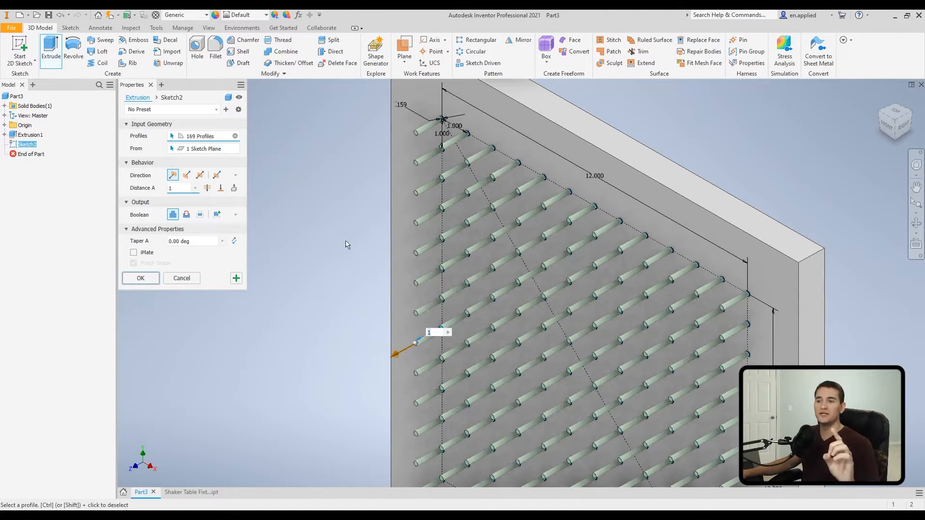
{"action": "left_click_drag", "start_coordinate": [394, 352], "coordinate": [368, 343]}
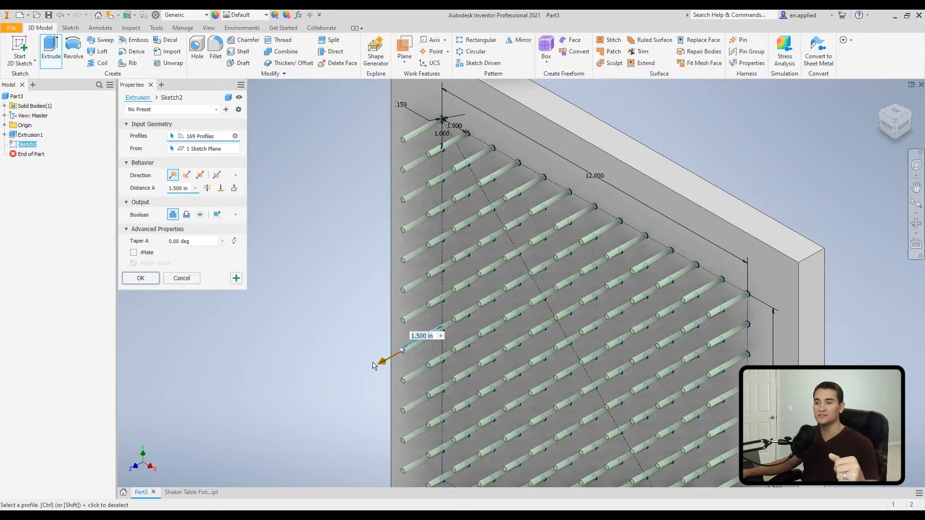
{"action": "left_click_drag", "start_coordinate": [378, 361], "coordinate": [332, 345]}
{"action": "left_click_drag", "start_coordinate": [386, 366], "coordinate": [542, 275]}
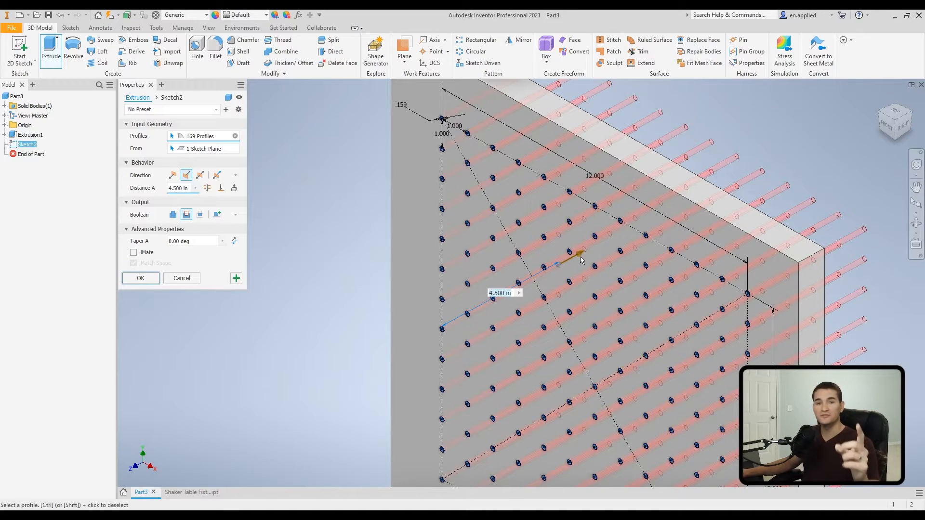
{"action": "left_click_drag", "start_coordinate": [581, 258], "coordinate": [415, 311]}
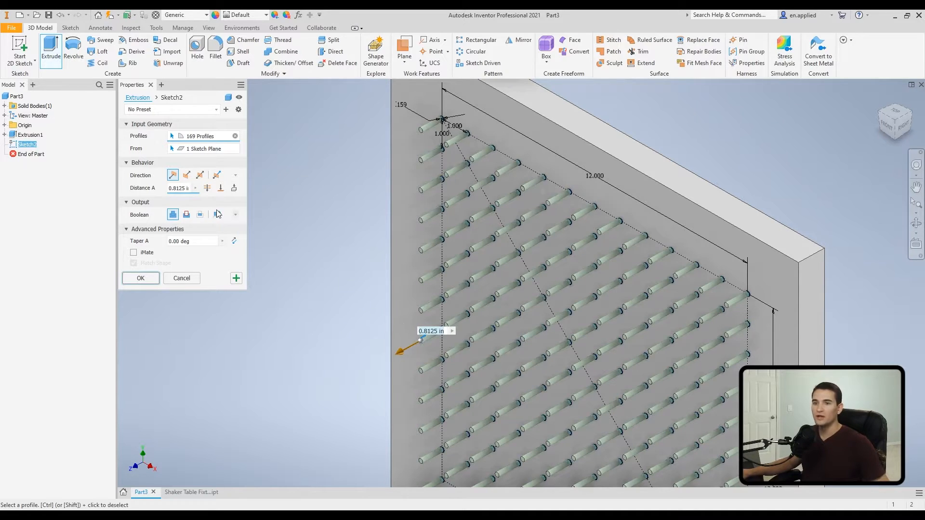
Set the extrusion to cut, reverse it into the plate and enter a distance of 1 in.
{"action": "left_click", "coordinate": [187, 215]}
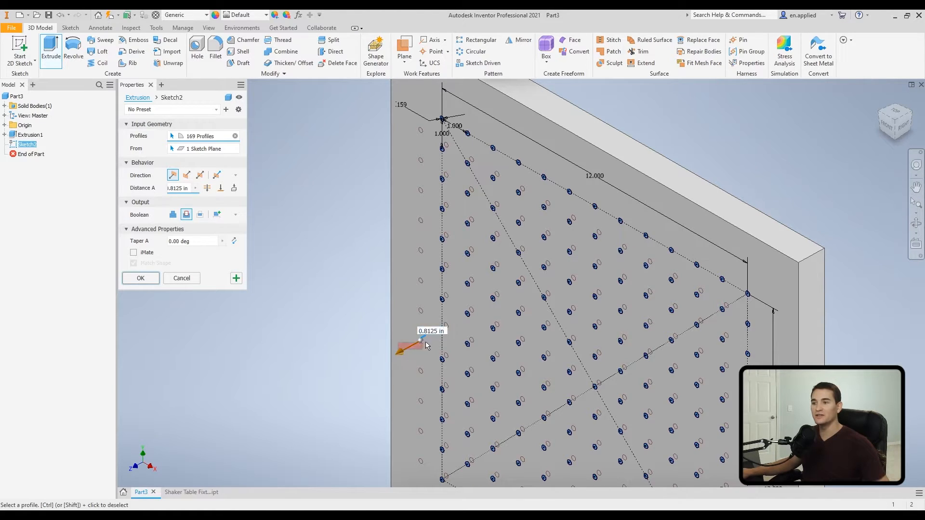
{"action": "left_click_drag", "start_coordinate": [400, 357], "coordinate": [437, 341]}
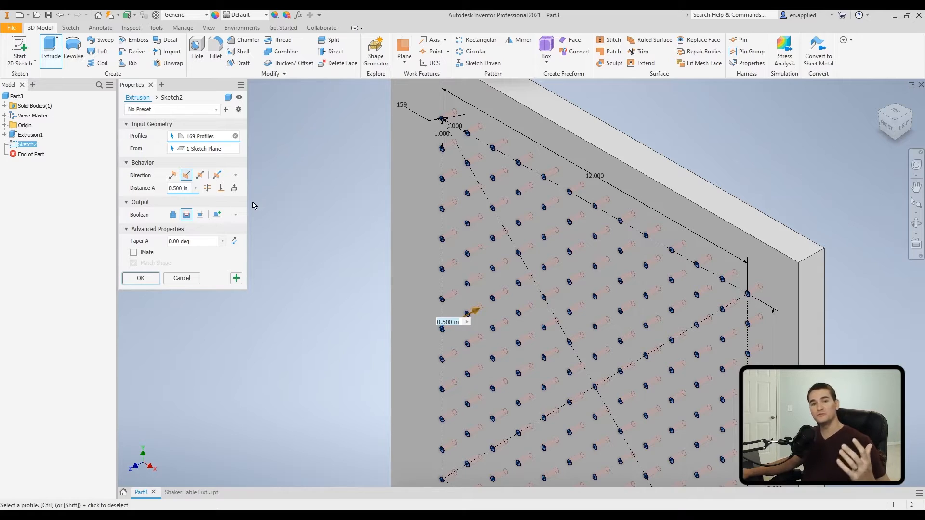
{"action": "left_click", "coordinate": [188, 188]}
{"action": "left_click_drag", "start_coordinate": [184, 189], "coordinate": [163, 191]}
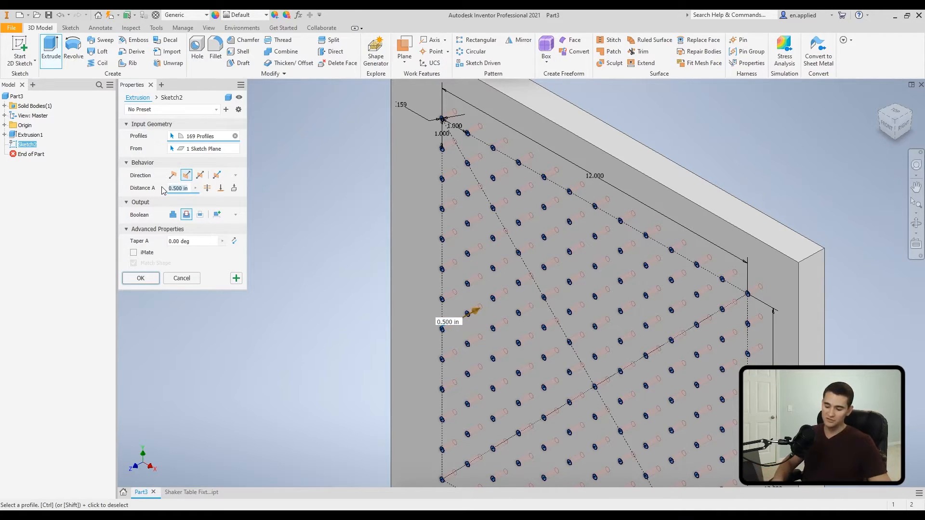
{"action": "type", "text": "1"}
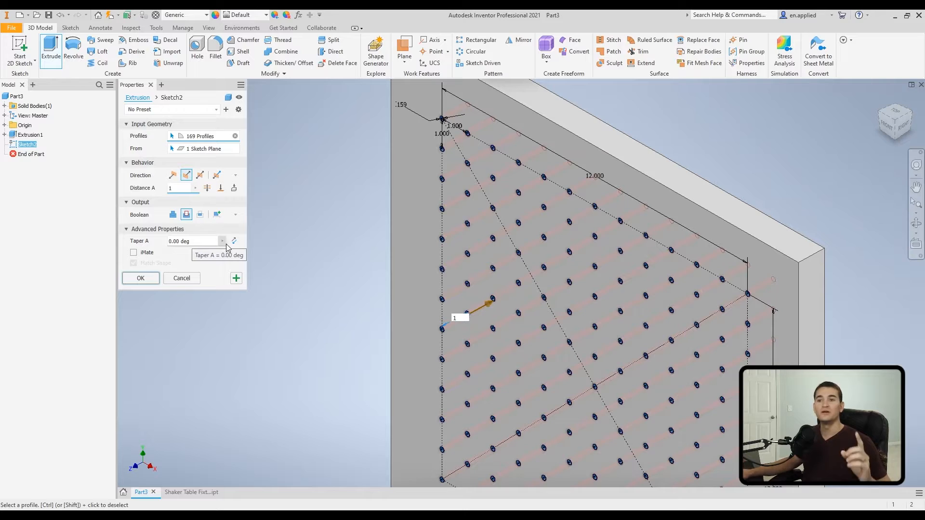
Cut the patterned circles through the plate with the extent set to end at the plate's back face.
{"action": "left_click", "coordinate": [208, 189]}
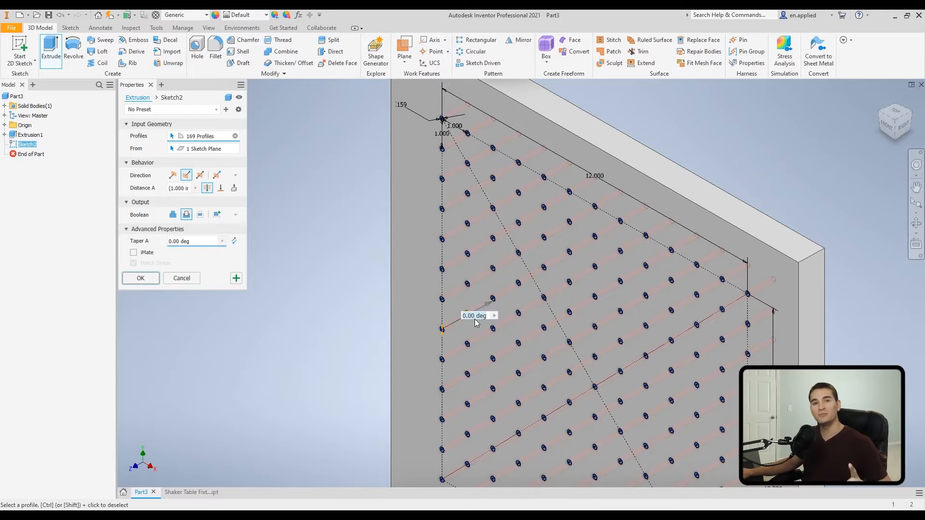
{"action": "left_click", "coordinate": [221, 189]}
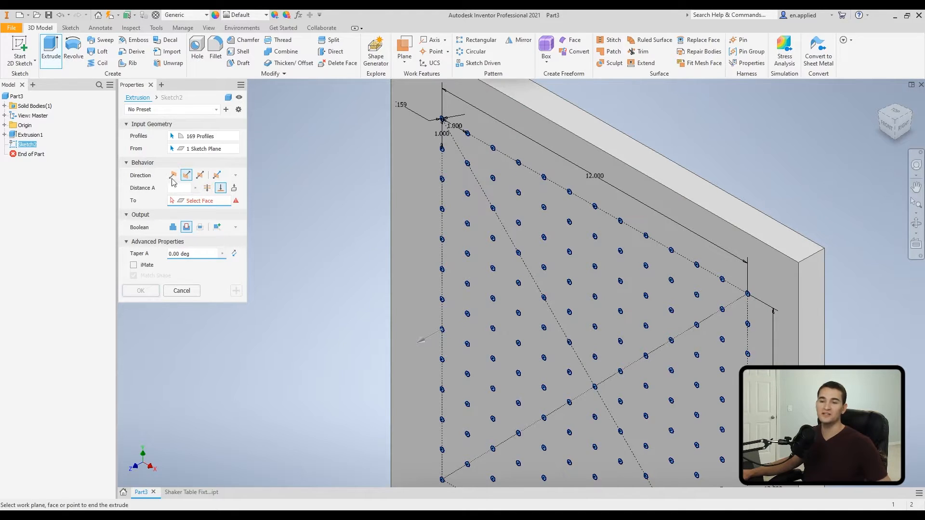
{"action": "middle_click_drag", "start_coordinate": [458, 262], "coordinate": [365, 249], "text": "shift"}
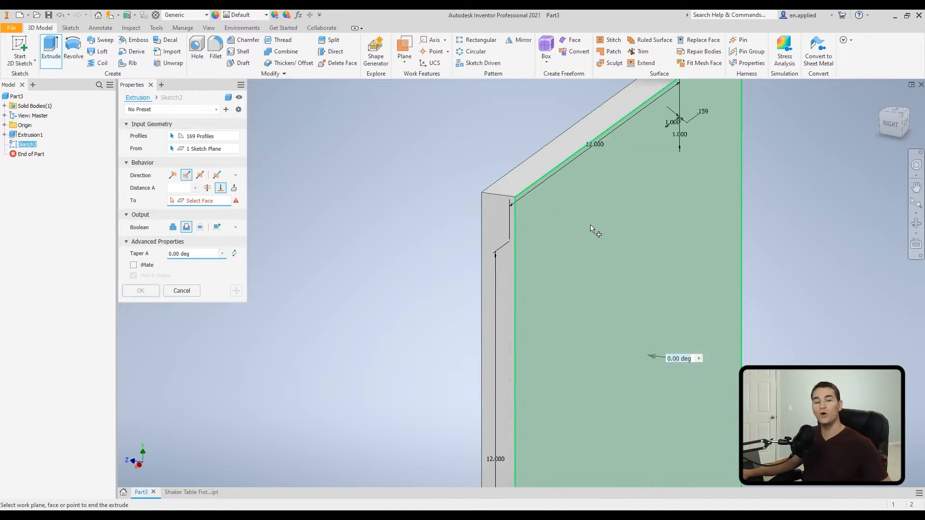
{"action": "mouse_move", "coordinate": [606, 243]}
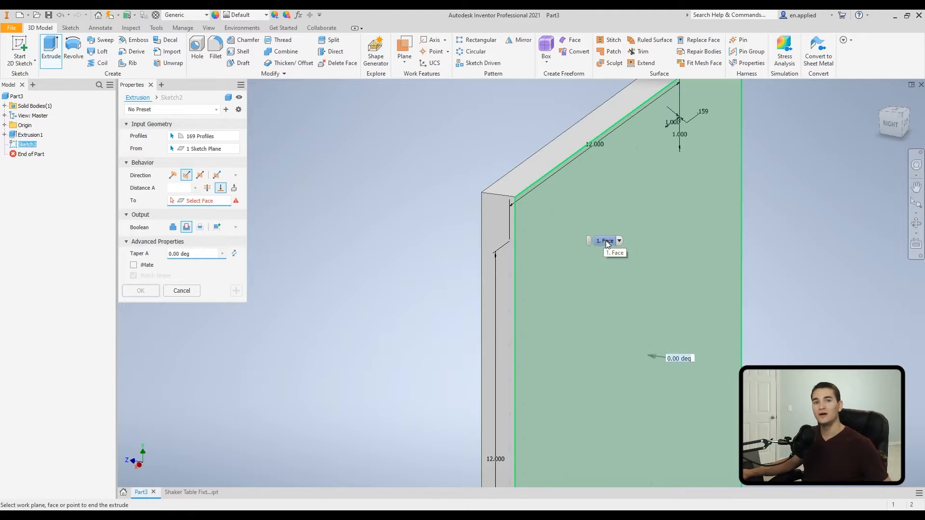
{"action": "left_click", "coordinate": [566, 277]}
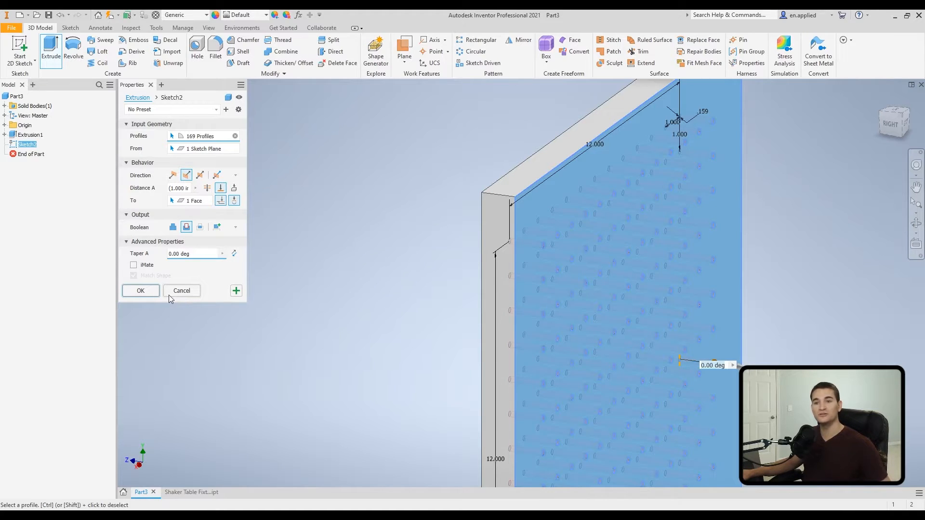
{"action": "left_click", "coordinate": [140, 291]}
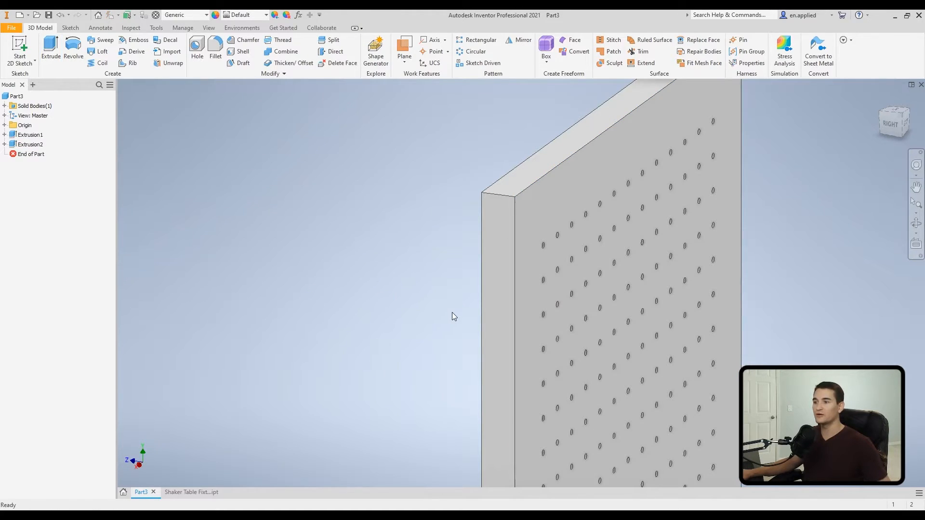
{"action": "middle_click_drag", "start_coordinate": [438, 316], "coordinate": [587, 305], "text": "shift"}
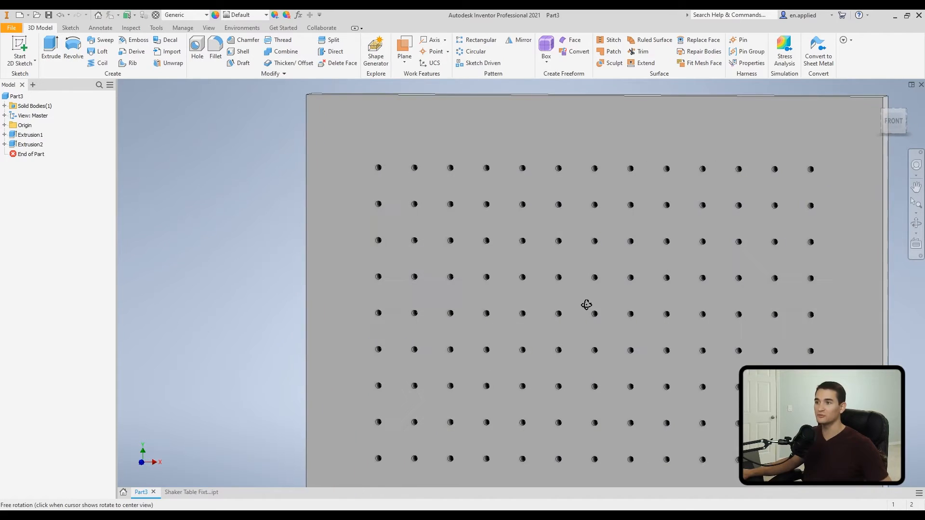
Set the plate extrusion's distance to 3 in and look at the holes in the thickened plate.
{"action": "double_click", "coordinate": [30, 135]}
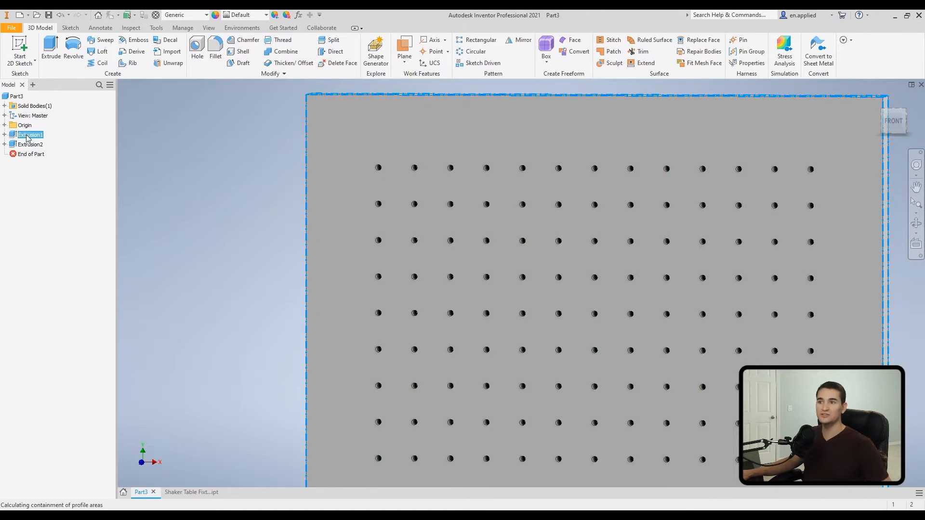
{"action": "left_click", "coordinate": [179, 187]}
{"action": "type", "text": "3"}
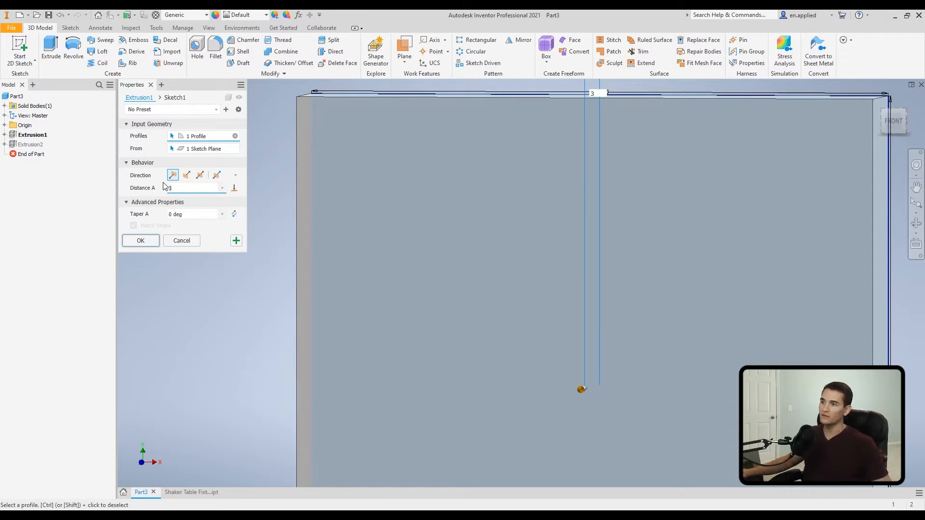
{"action": "left_click", "coordinate": [140, 240]}
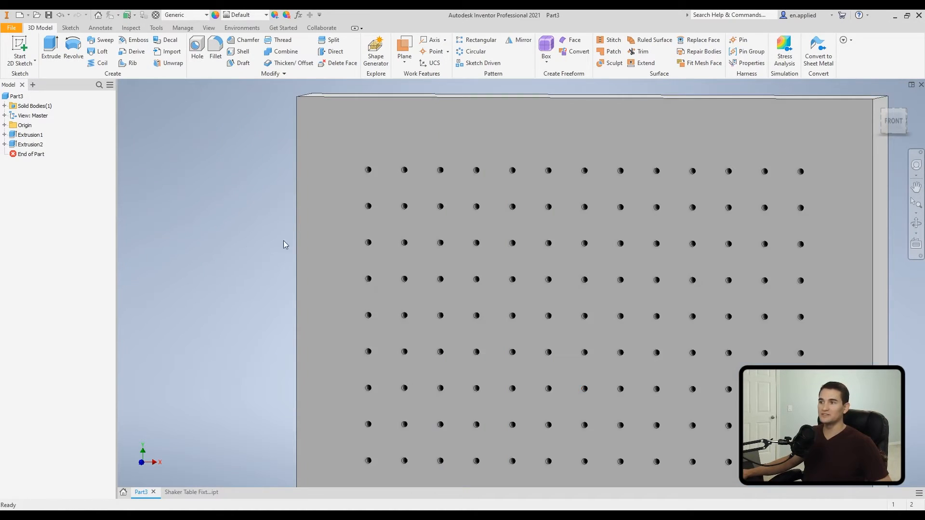
{"action": "middle_click_drag", "start_coordinate": [535, 277], "coordinate": [475, 292], "text": "shift"}
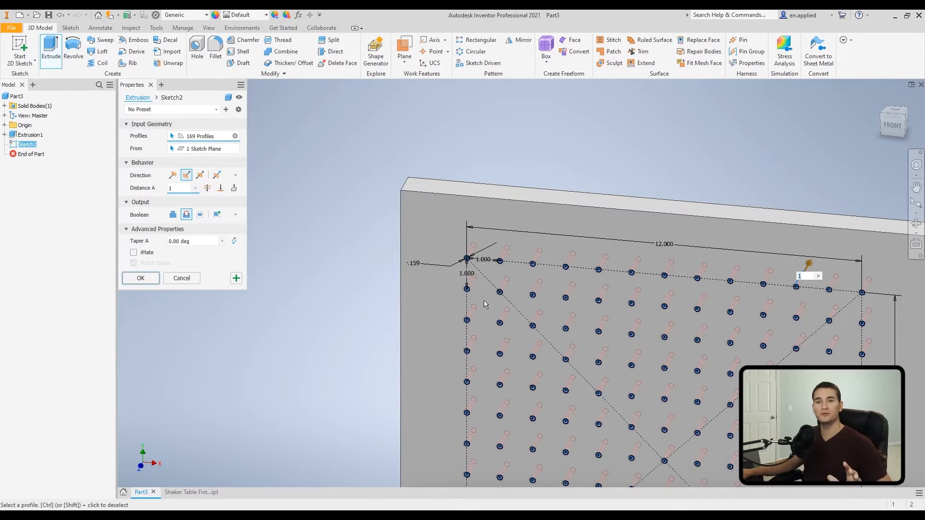
Show the Boolean choices in the Dropdown selector style, then return the style to Icons.
{"action": "left_click", "coordinate": [236, 217]}
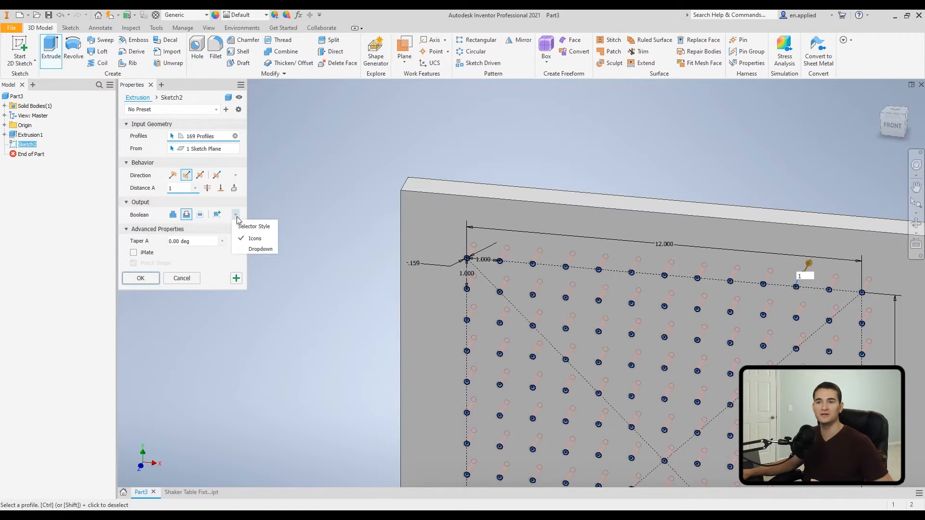
{"action": "left_click", "coordinate": [249, 249]}
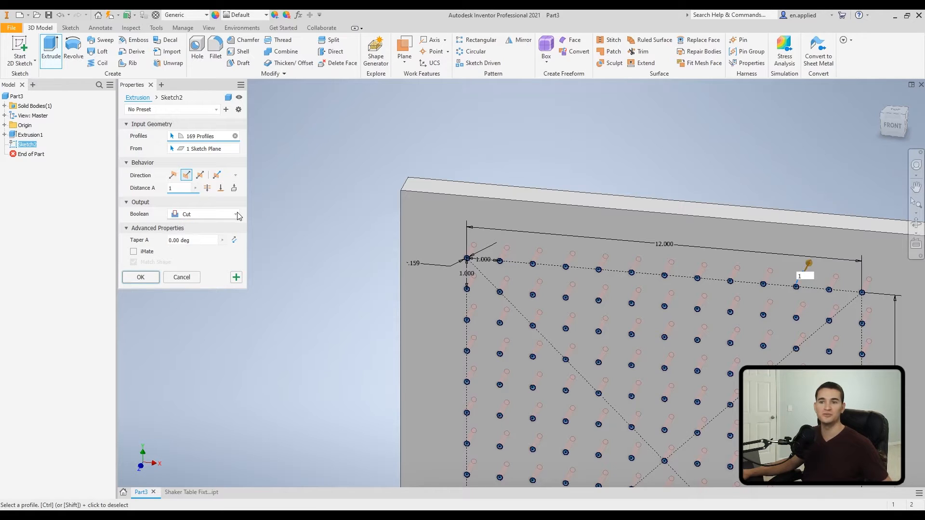
{"action": "left_click", "coordinate": [238, 214]}
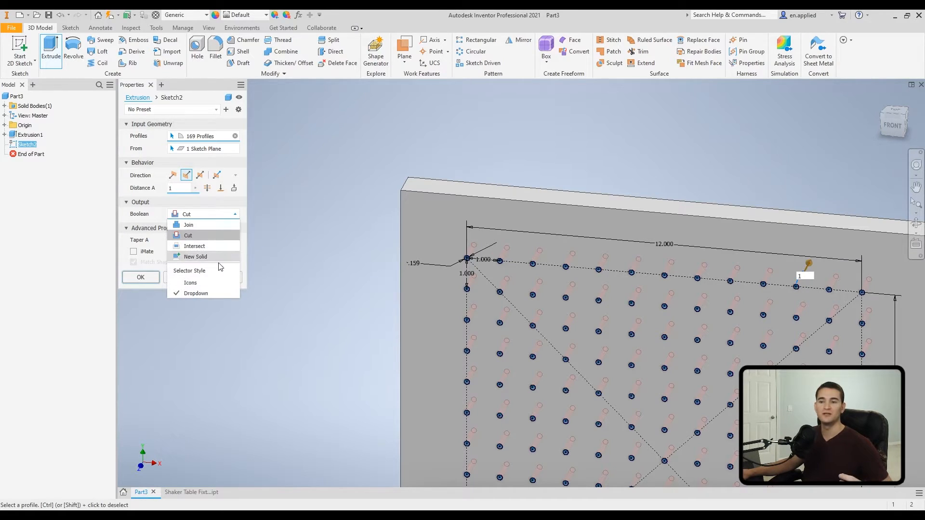
{"action": "left_click", "coordinate": [202, 284]}
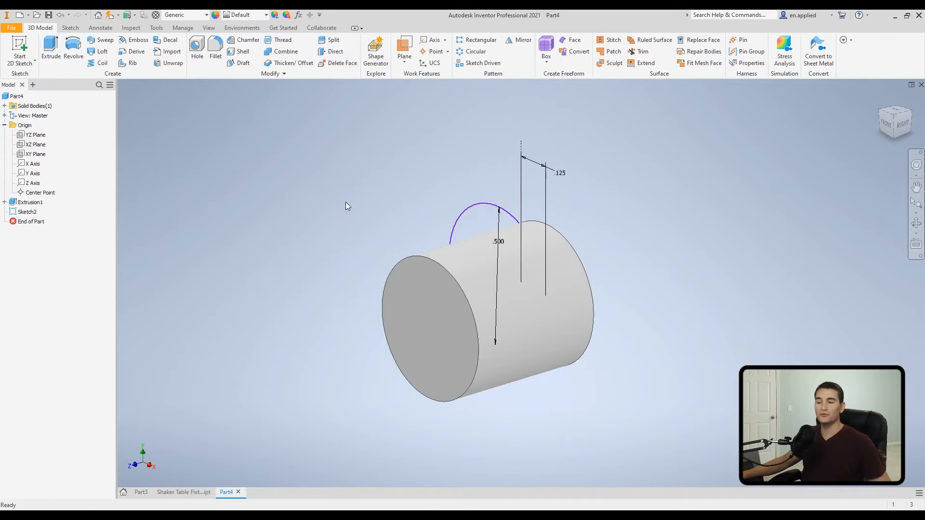
Start a 0.5 in extrusion of the offset circle in Part4 and review the extrusion options, including Predict Boolean Operation.
{"action": "mouse_move", "coordinate": [355, 211]}
{"action": "middle_mouse_down", "text": "shift"}
{"action": "mouse_move", "coordinate": [409, 233]}
{"action": "mouse_move", "coordinate": [479, 239]}
{"action": "mouse_move", "coordinate": [438, 239]}
{"action": "middle_mouse_up", "text": "shift"}
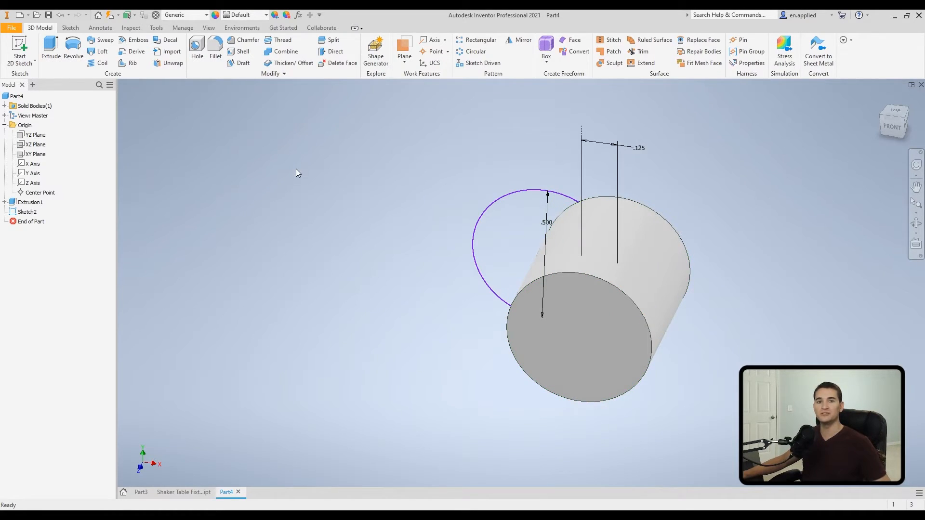
{"action": "left_click", "coordinate": [65, 52]}
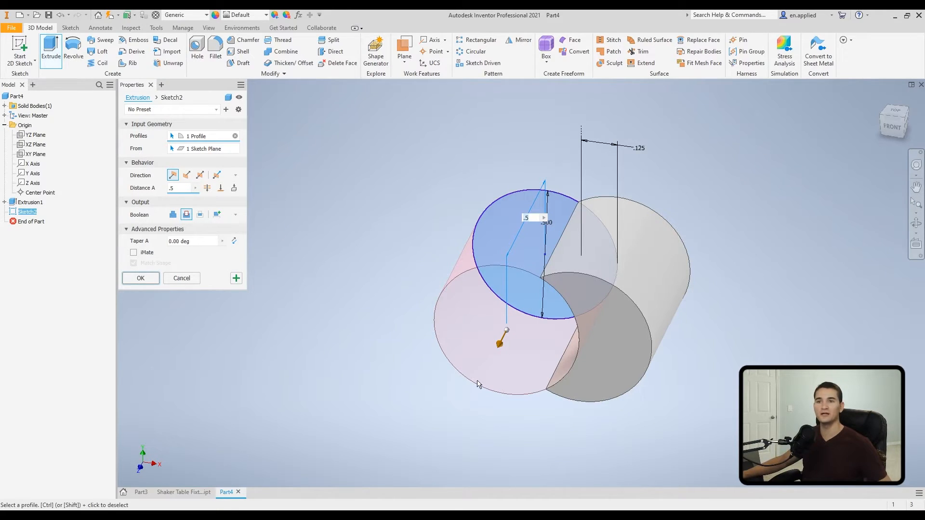
{"action": "left_click", "coordinate": [240, 85]}
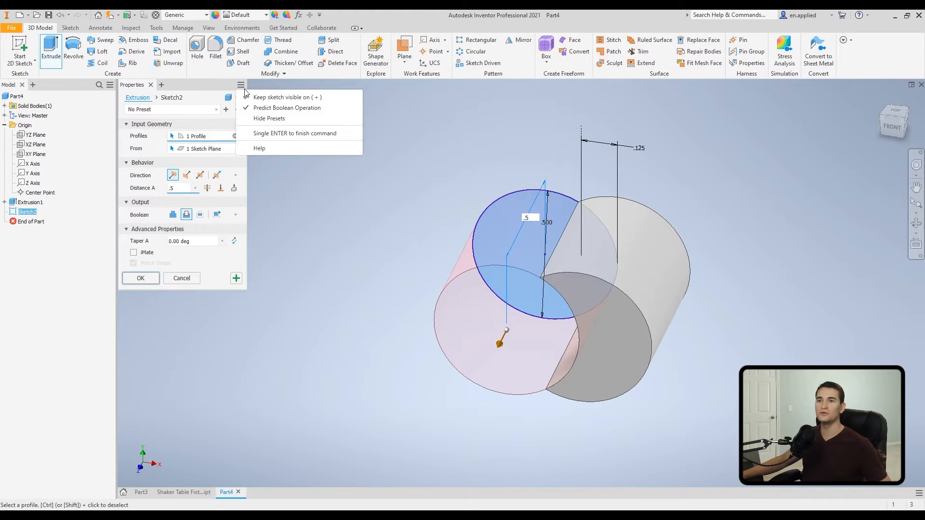
{"action": "left_click", "coordinate": [257, 97]}
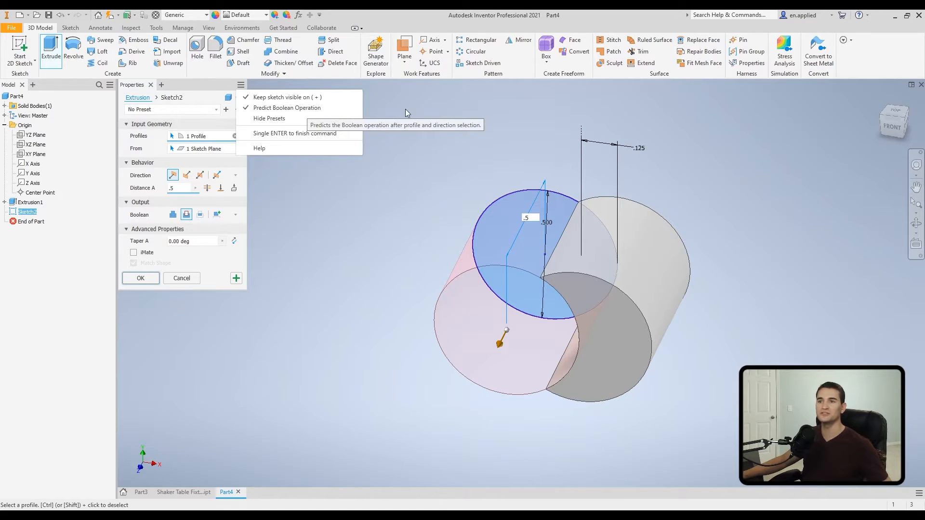
{"action": "left_click", "coordinate": [381, 205]}
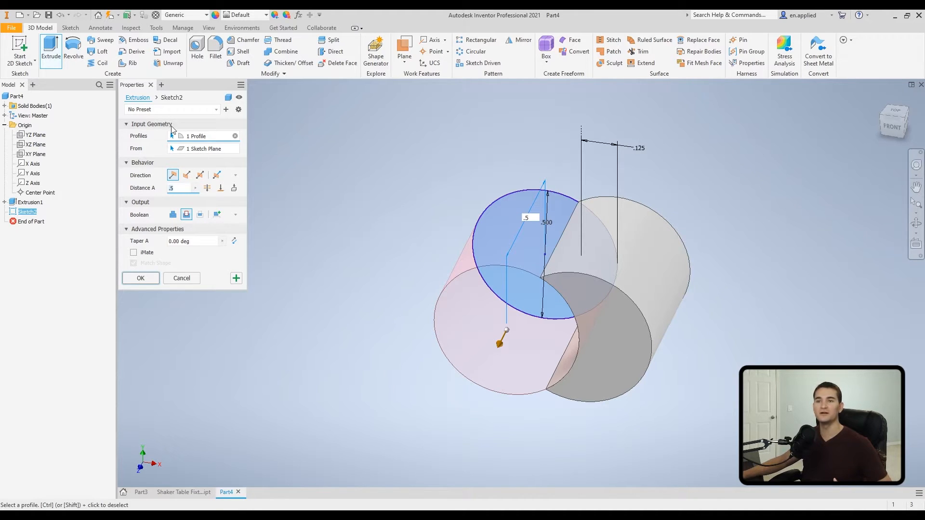
{"action": "left_click", "coordinate": [239, 86]}
{"action": "left_click", "coordinate": [320, 215]}
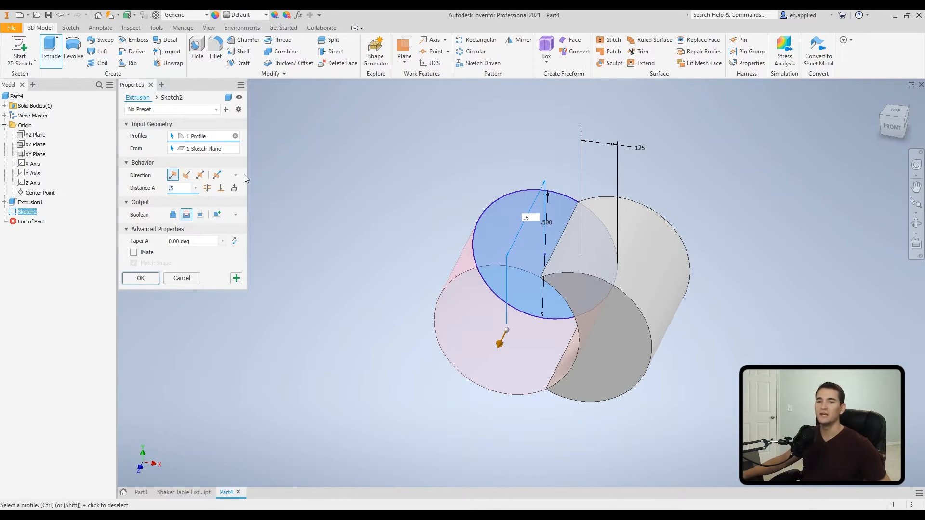
Extrude the offset circle 0.5 in as an Intersect with the existing cylinder.
{"action": "left_click", "coordinate": [200, 215]}
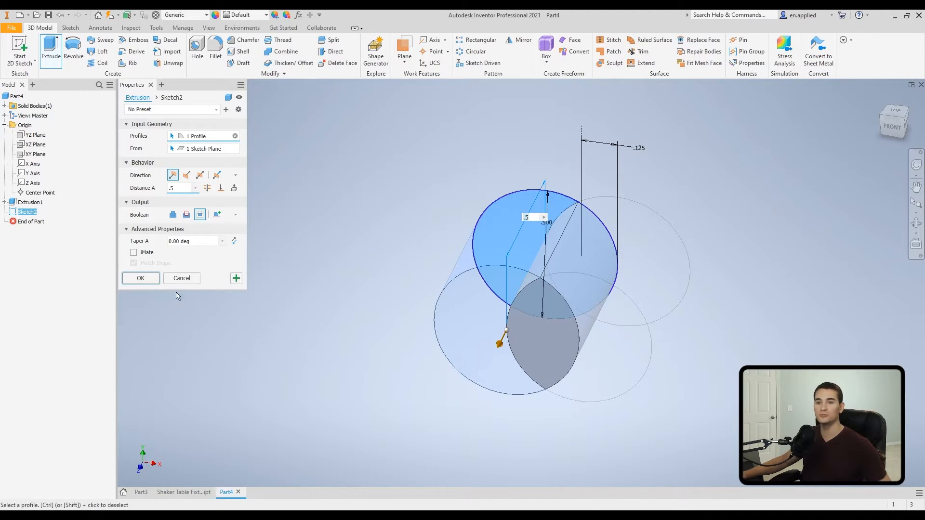
{"action": "left_click", "coordinate": [140, 279]}
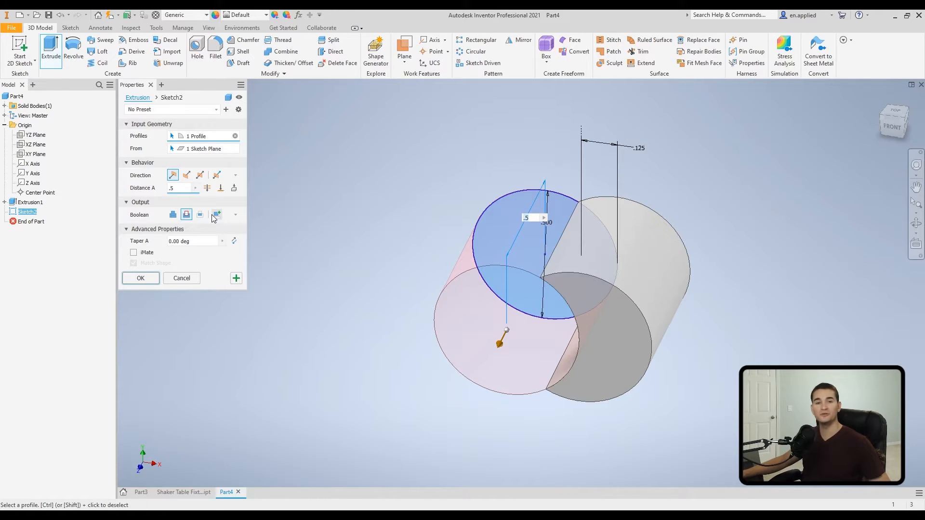
Try the circle's 0.5 in forward extrusion as Join, create it as a New Solid instead, and undo it.
{"action": "left_click", "coordinate": [172, 215]}
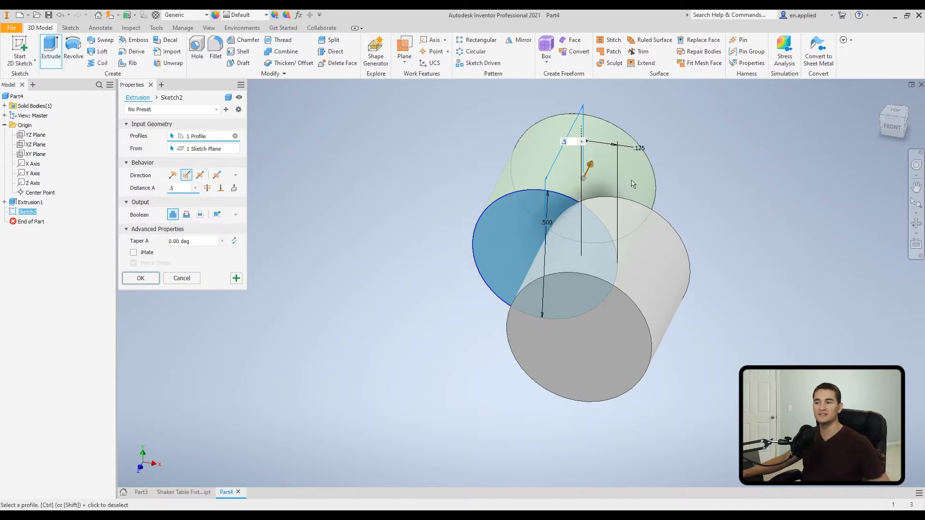
{"action": "left_click_drag", "start_coordinate": [548, 235], "coordinate": [496, 314]}
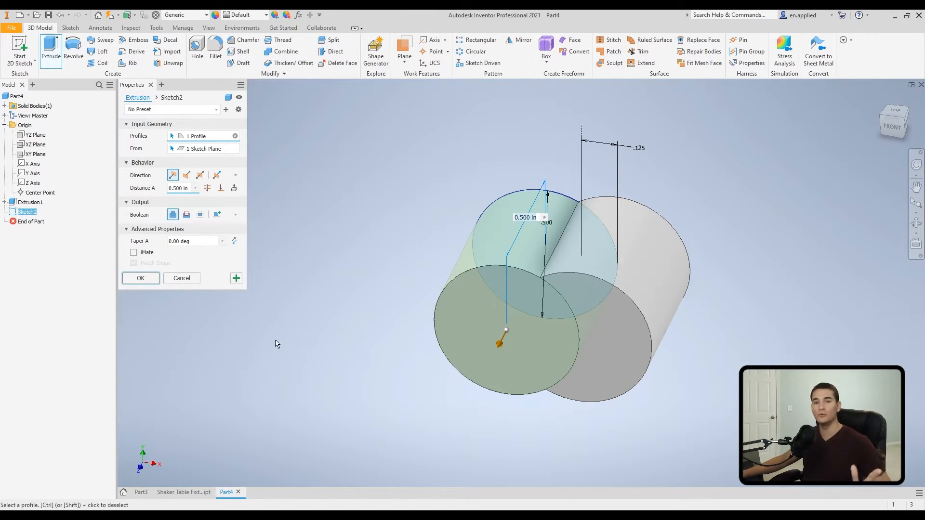
{"action": "left_click", "coordinate": [216, 215]}
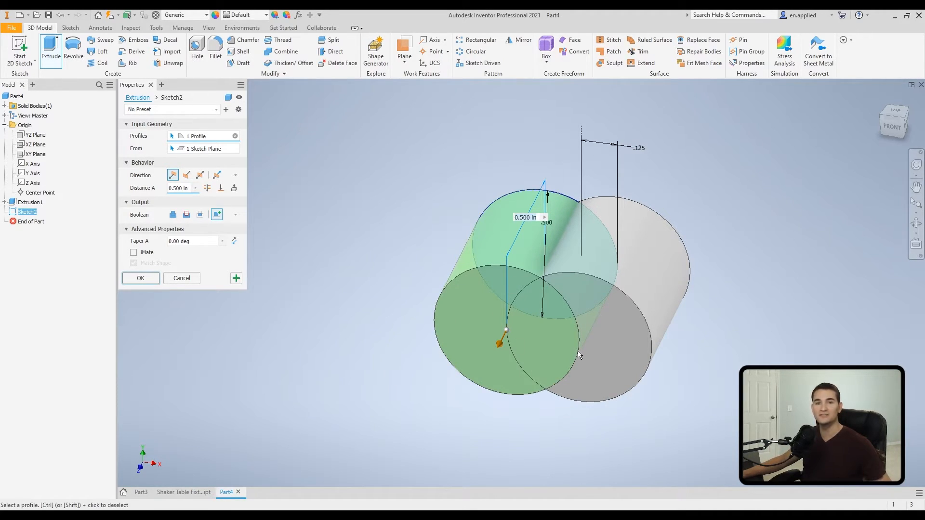
{"action": "left_click", "coordinate": [135, 278]}
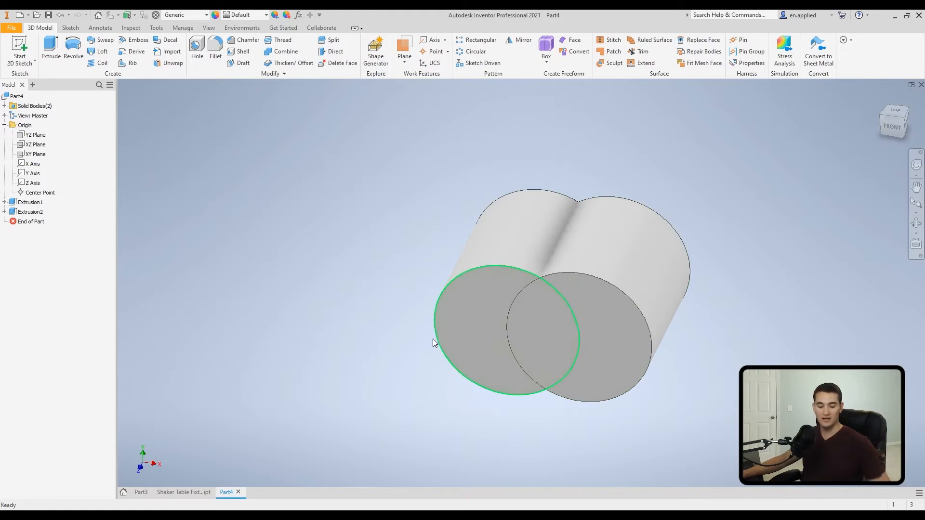
{"action": "key", "text": "ctrl+z"}
Extrude the offset circle 0.5 in toward the front and join it to the existing cylinder.
{"action": "left_click", "coordinate": [52, 45]}
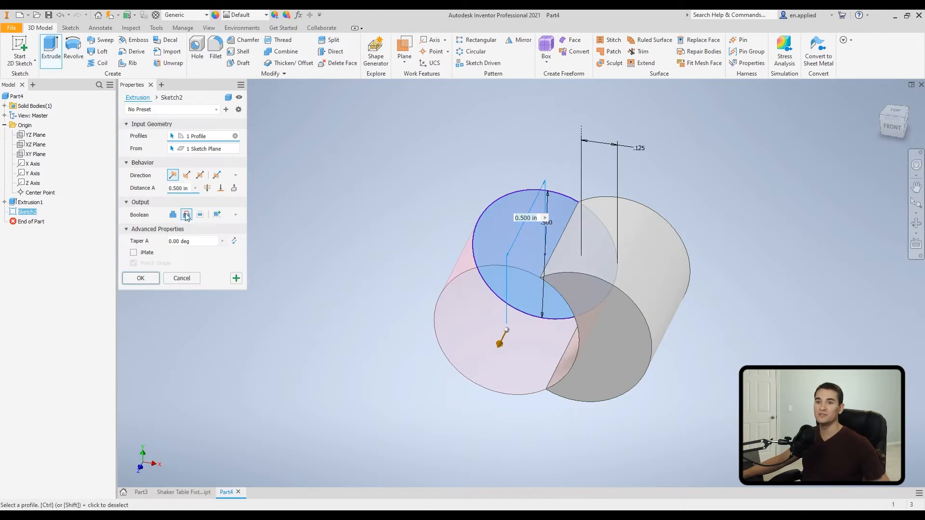
{"action": "left_click", "coordinate": [187, 174]}
{"action": "left_click_drag", "start_coordinate": [592, 162], "coordinate": [512, 318]}
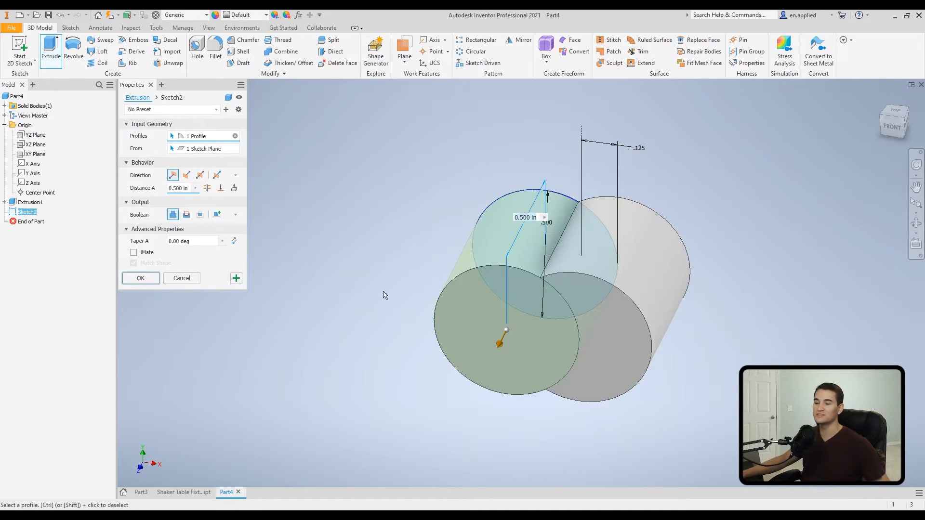
{"action": "left_click", "coordinate": [142, 278]}
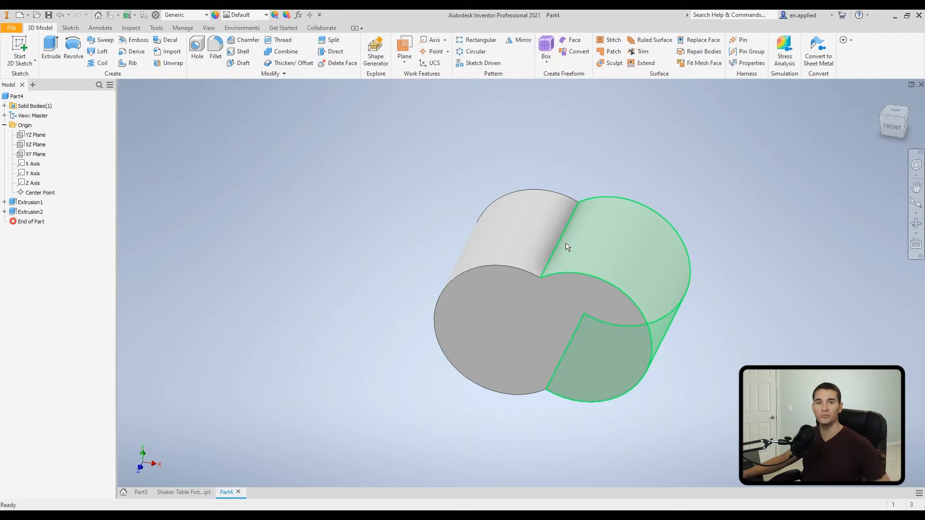
{"action": "mouse_move", "coordinate": [580, 258]}
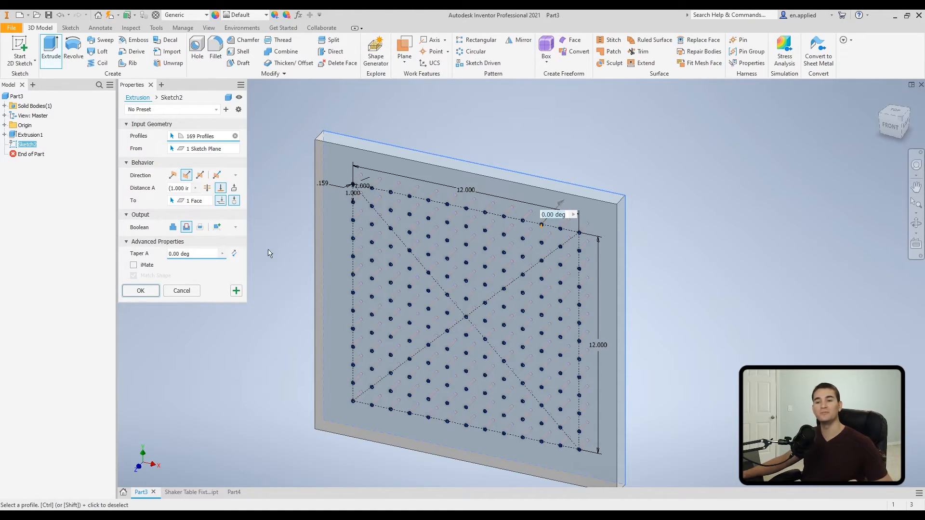
Set the extent of the hole cut in Part3 to To Next and inspect its preview from both sides of the plate.
{"action": "left_click", "coordinate": [236, 189]}
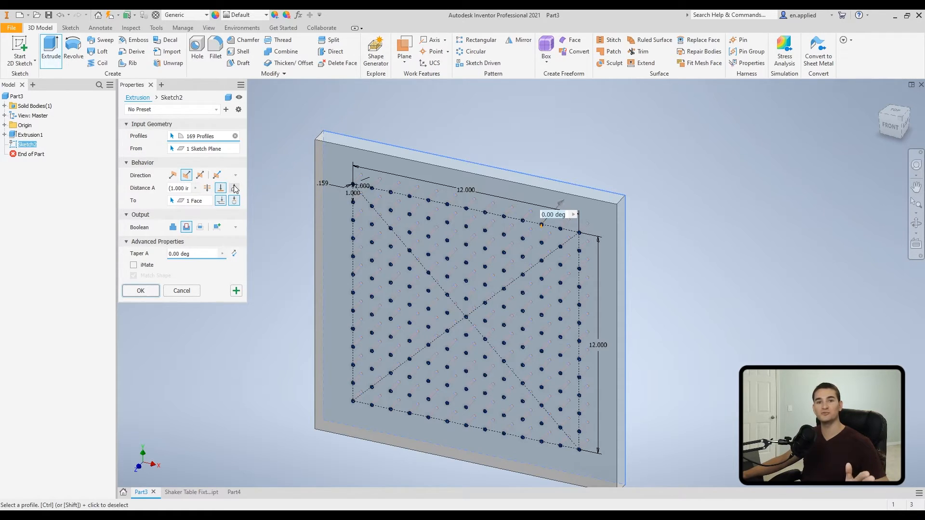
{"action": "left_click", "coordinate": [235, 188]}
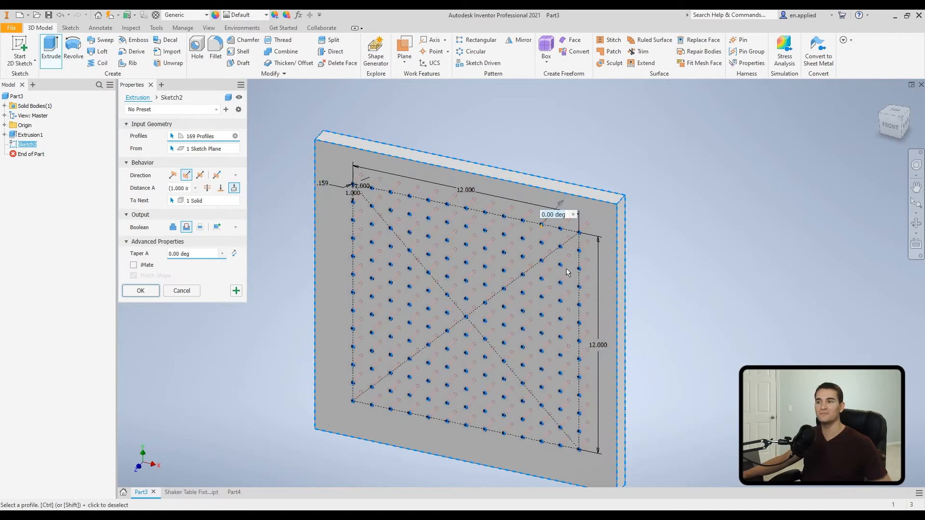
{"action": "middle_click_drag", "start_coordinate": [605, 307], "coordinate": [427, 296], "text": "shift"}
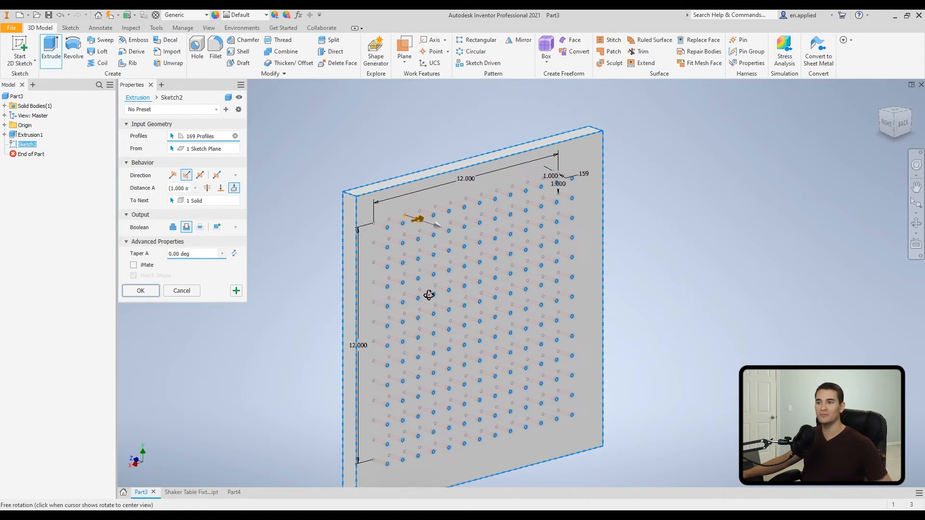
{"action": "middle_click_drag", "start_coordinate": [273, 321], "coordinate": [418, 300], "text": "shift"}
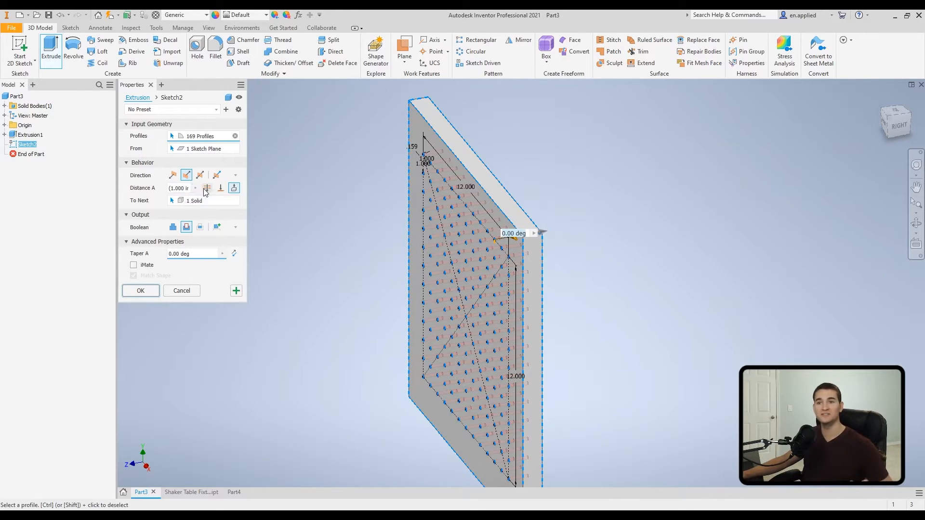
Switch the extent of the grid hole cut to To and complete the cut through the plate.
{"action": "left_click", "coordinate": [220, 189]}
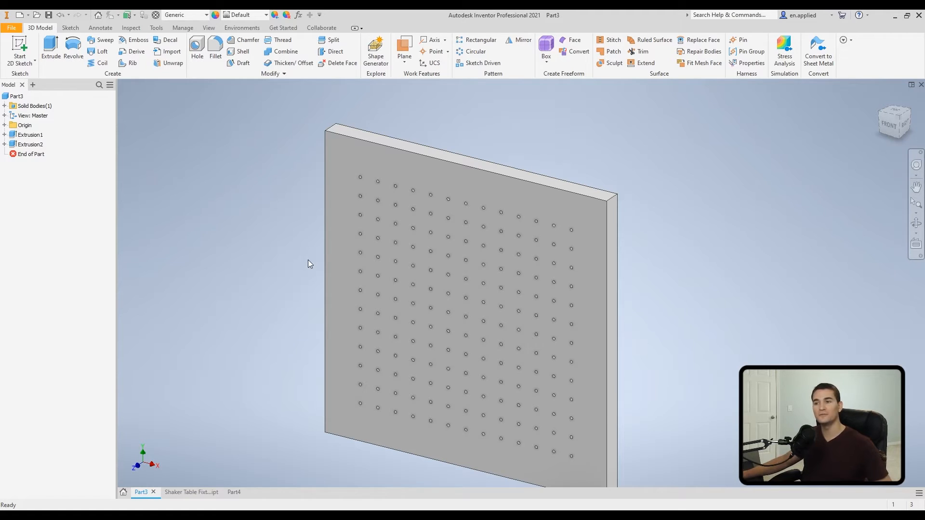
{"action": "middle_click_drag", "start_coordinate": [414, 259], "coordinate": [458, 242], "text": "shift"}
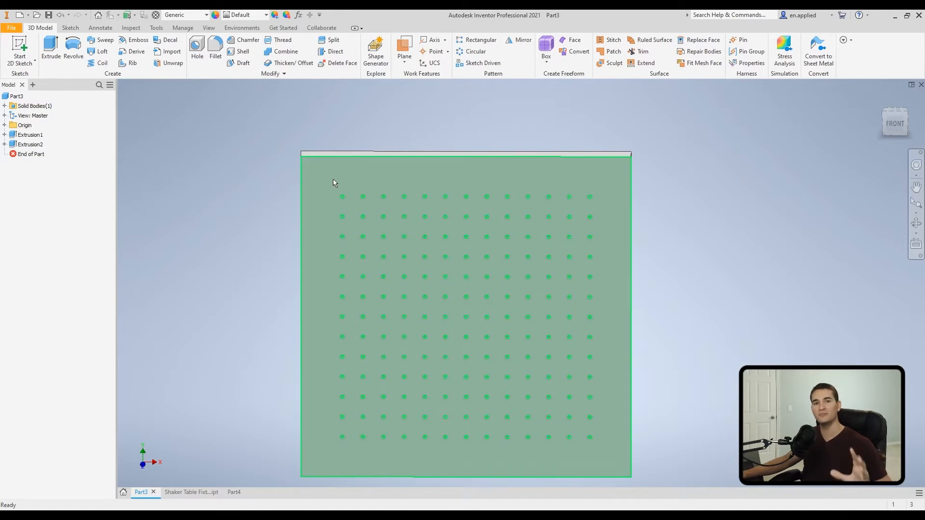
{"action": "mouse_move", "coordinate": [333, 183]}
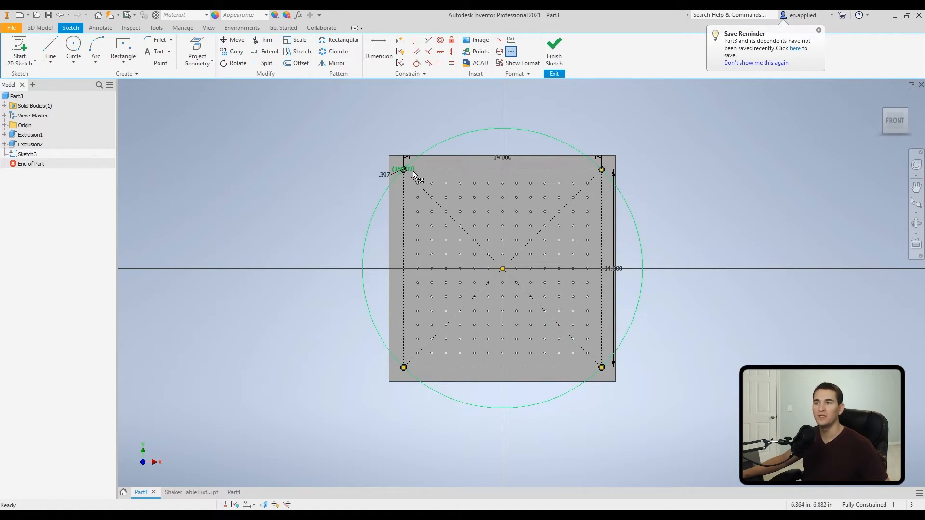
Check the circular pattern of four .397 in corner circles and finish the sketch.
{"action": "scroll", "coordinate": [413, 174], "scroll_direction": "up", "scroll_amount": 5}
{"action": "scroll", "coordinate": [405, 176], "scroll_direction": "down", "scroll_amount": 2}
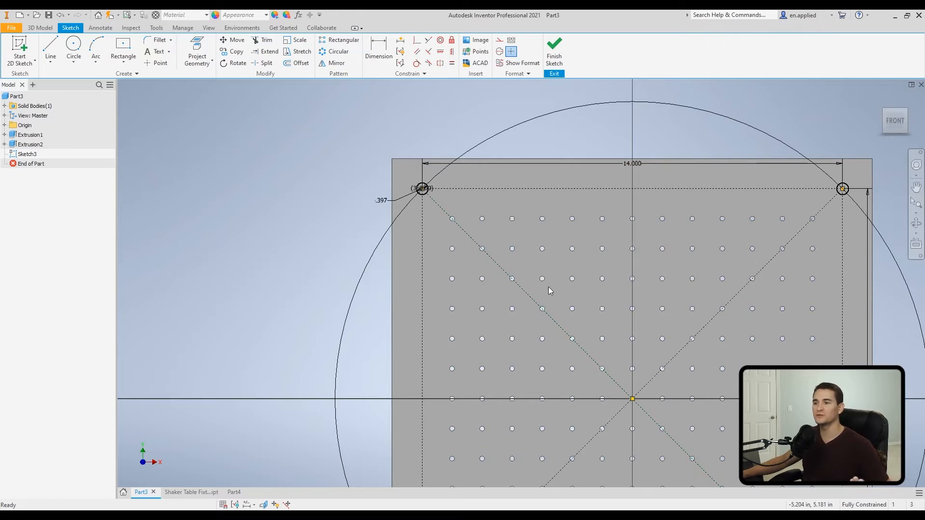
{"action": "scroll", "coordinate": [554, 279], "scroll_direction": "down", "scroll_amount": 5}
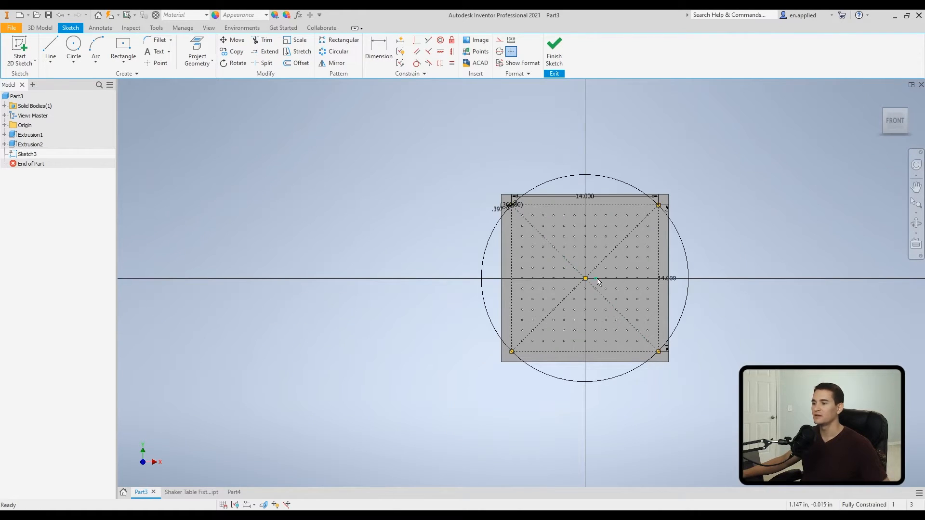
{"action": "scroll", "coordinate": [562, 256], "scroll_direction": "up", "scroll_amount": 2}
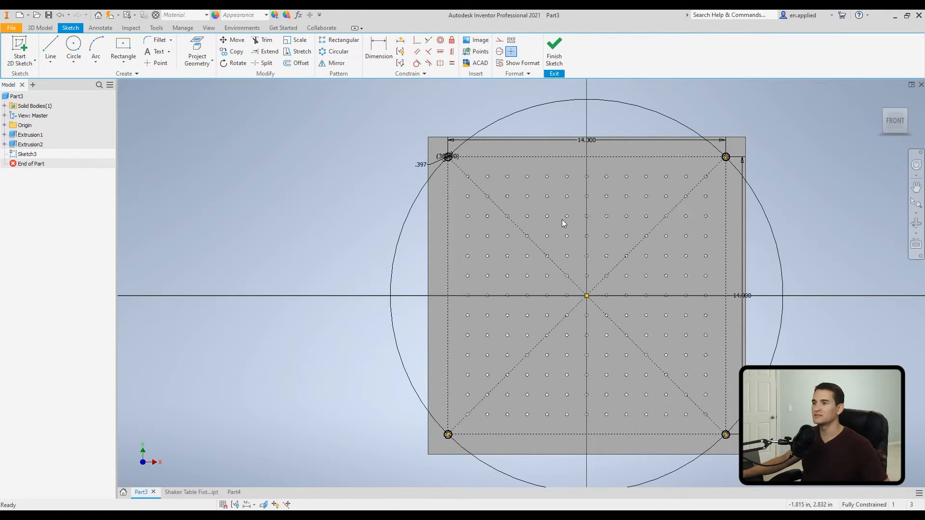
{"action": "left_click", "coordinate": [554, 50]}
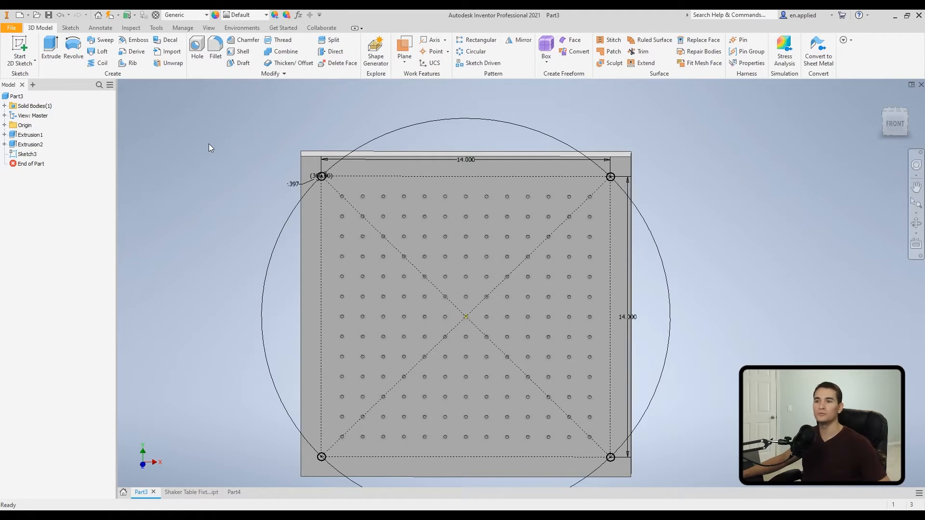
Start an extrusion using the four corner circles as its profiles.
{"action": "key", "text": "e"}
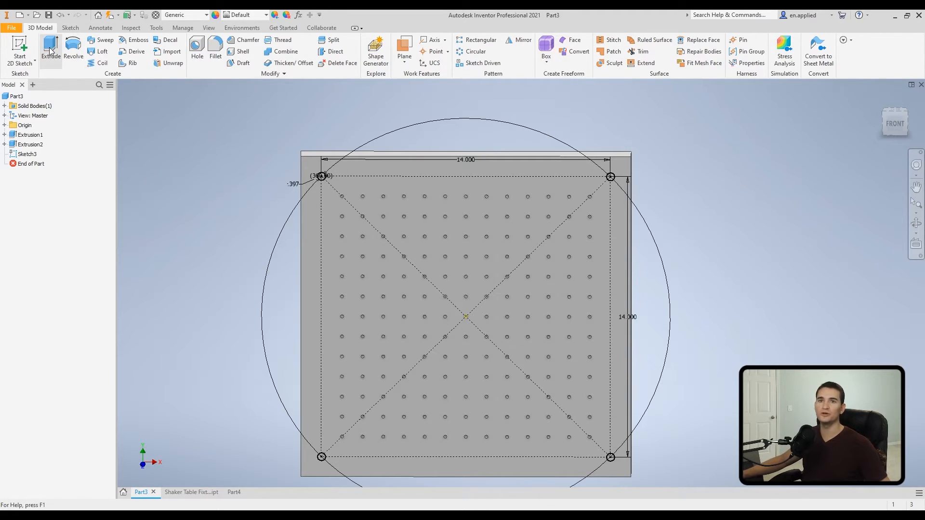
{"action": "scroll", "coordinate": [414, 166], "scroll_direction": "up", "scroll_amount": 3}
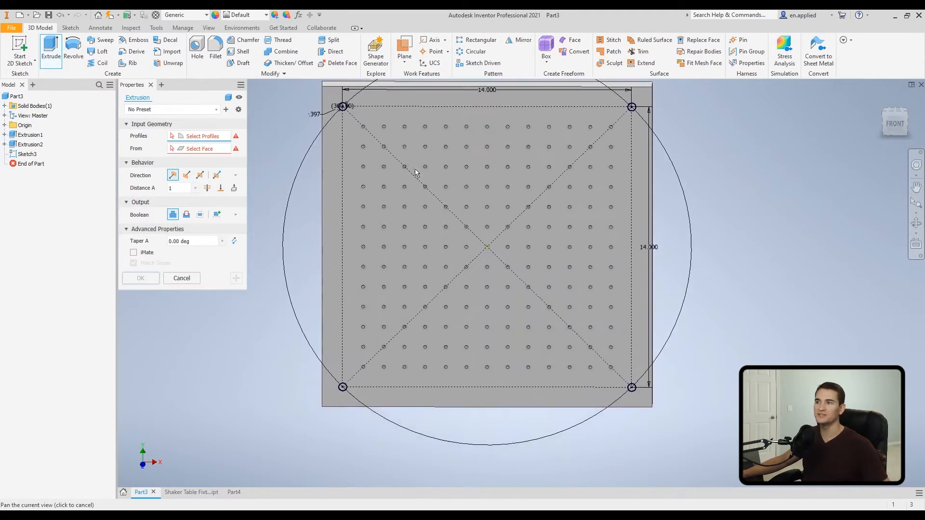
{"action": "left_click_drag", "start_coordinate": [331, 108], "coordinate": [613, 381]}
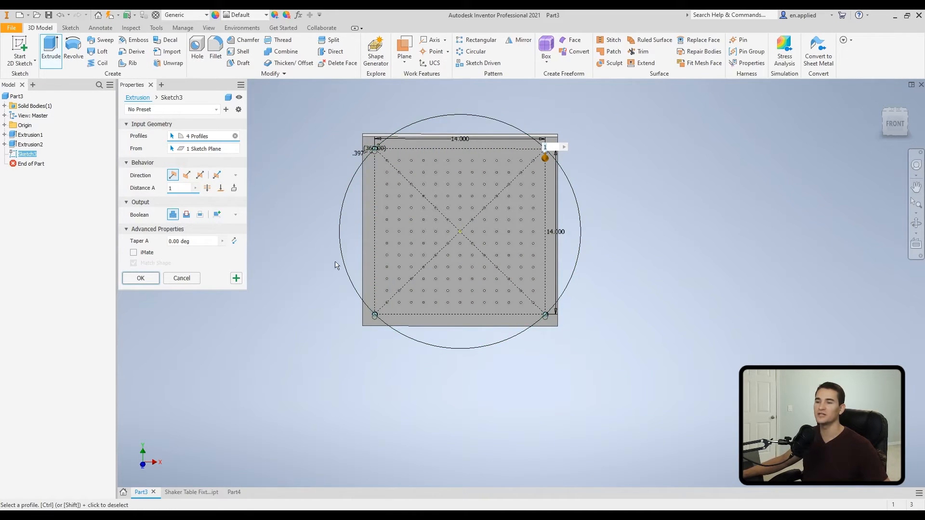
{"action": "scroll", "coordinate": [384, 222], "scroll_direction": "down", "scroll_amount": 3}
{"action": "scroll", "coordinate": [384, 222], "scroll_direction": "up", "scroll_amount": 2}
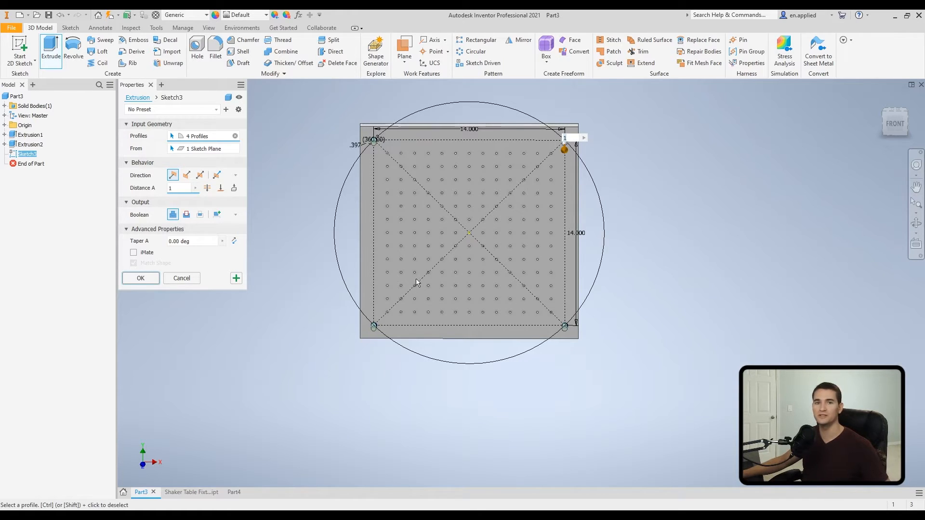
{"action": "middle_click_drag", "start_coordinate": [395, 179], "coordinate": [468, 305]}
{"action": "scroll", "coordinate": [455, 282], "scroll_direction": "up", "scroll_amount": 3}
{"action": "scroll", "coordinate": [456, 283], "scroll_direction": "down", "scroll_amount": 4}
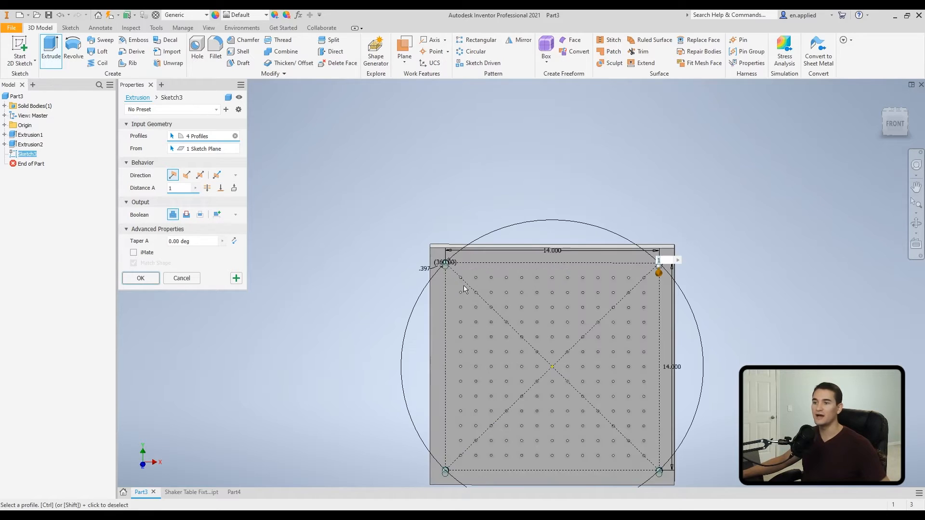
{"action": "middle_click_drag", "start_coordinate": [524, 299], "coordinate": [379, 307], "text": "shift"}
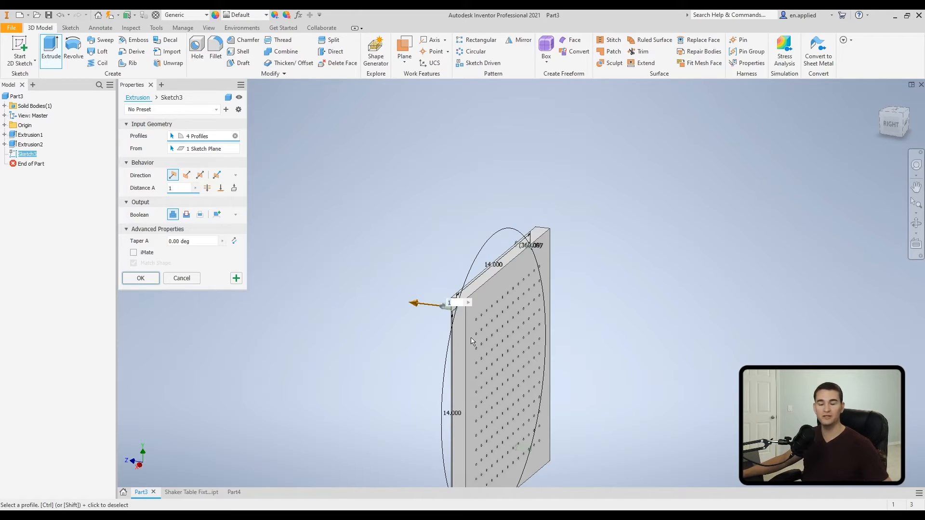
Cut the four corner circles through the plate, with the extent set to its back face.
{"action": "left_click", "coordinate": [187, 215]}
{"action": "left_click", "coordinate": [221, 188]}
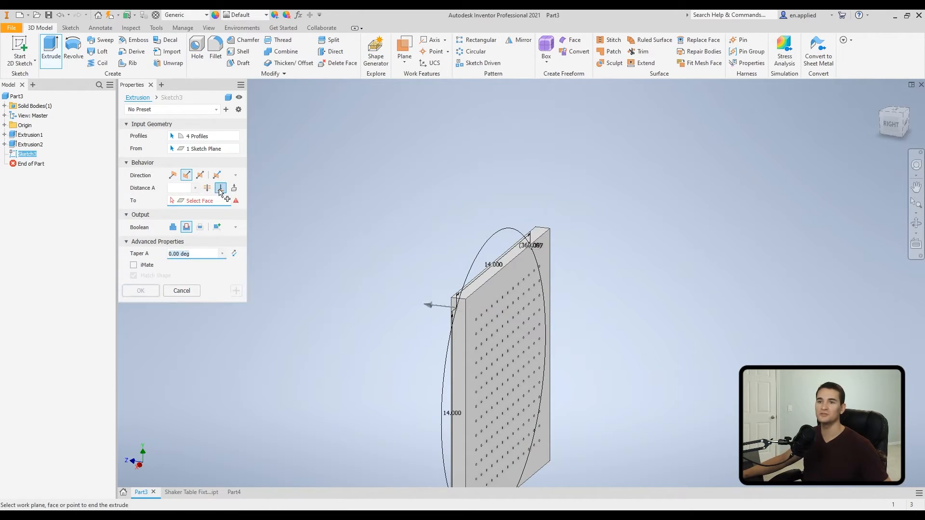
{"action": "left_click", "coordinate": [522, 277]}
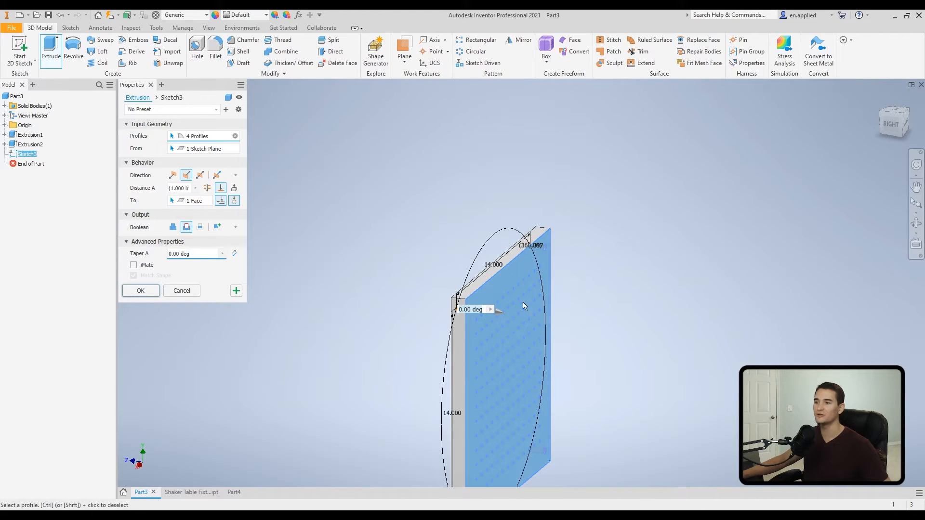
{"action": "left_click", "coordinate": [156, 296]}
{"action": "middle_click_drag", "start_coordinate": [434, 342], "coordinate": [471, 337], "text": "shift"}
{"action": "scroll", "coordinate": [455, 266], "scroll_direction": "down", "scroll_amount": 1}
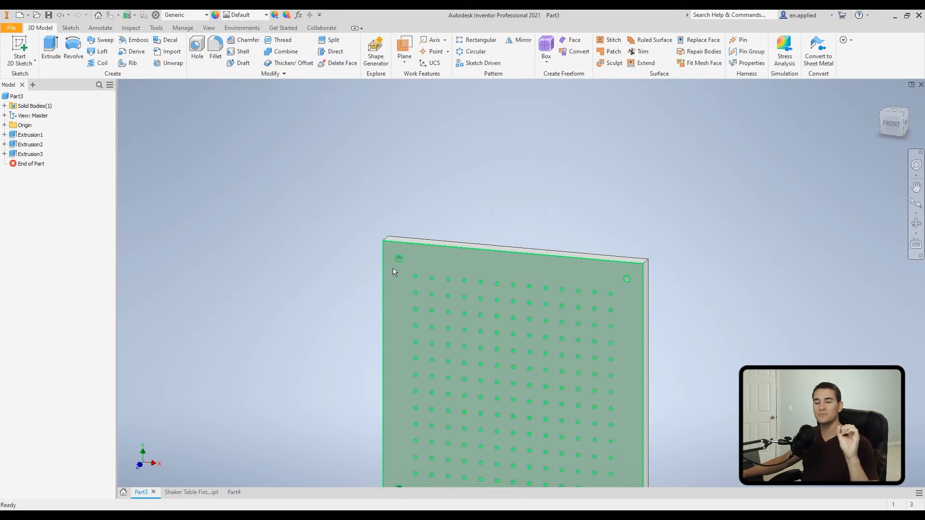
{"action": "scroll", "coordinate": [401, 271], "scroll_direction": "down", "scroll_amount": 3}
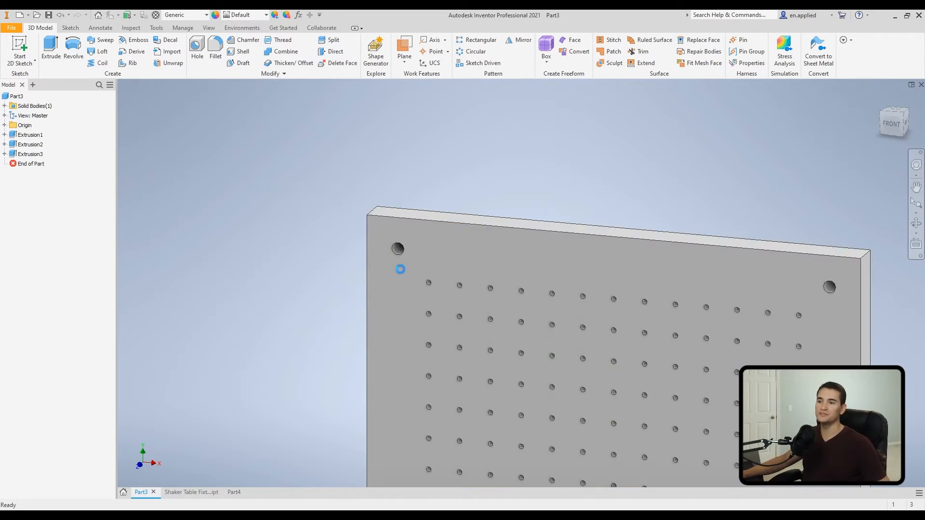
{"action": "middle_click_drag", "start_coordinate": [458, 310], "coordinate": [393, 246], "text": "shift"}
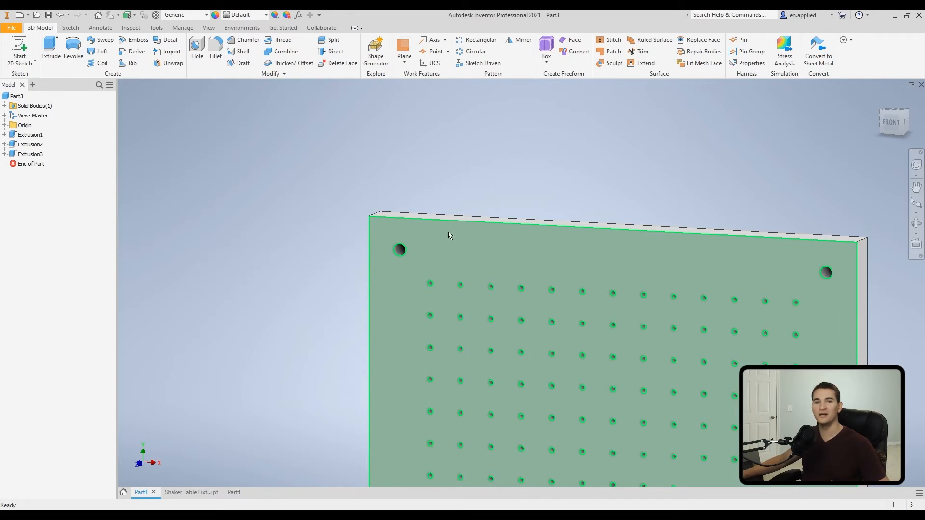
Create a sketch on the plate's front face and project the edges of the four corner holes into it.
{"action": "right_click", "coordinate": [413, 256]}
{"action": "left_click", "coordinate": [418, 278]}
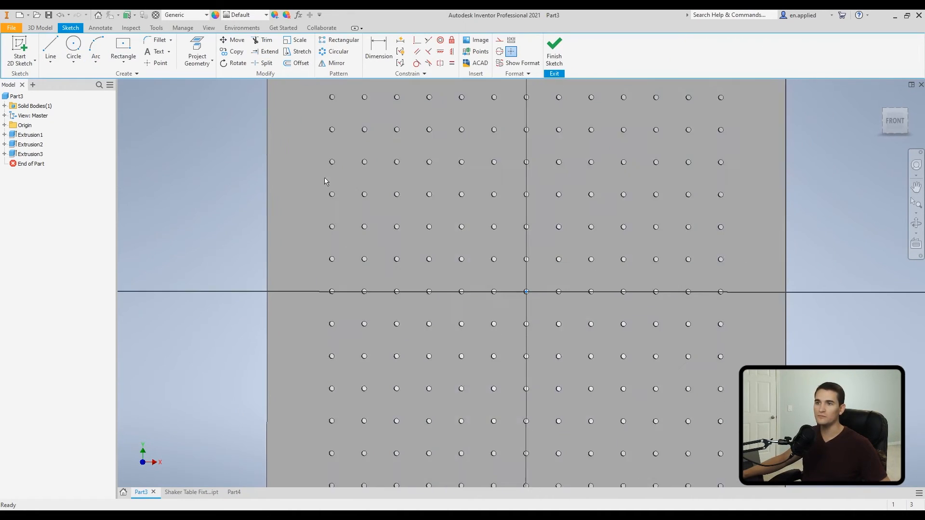
{"action": "scroll", "coordinate": [348, 218], "scroll_direction": "down", "scroll_amount": 5}
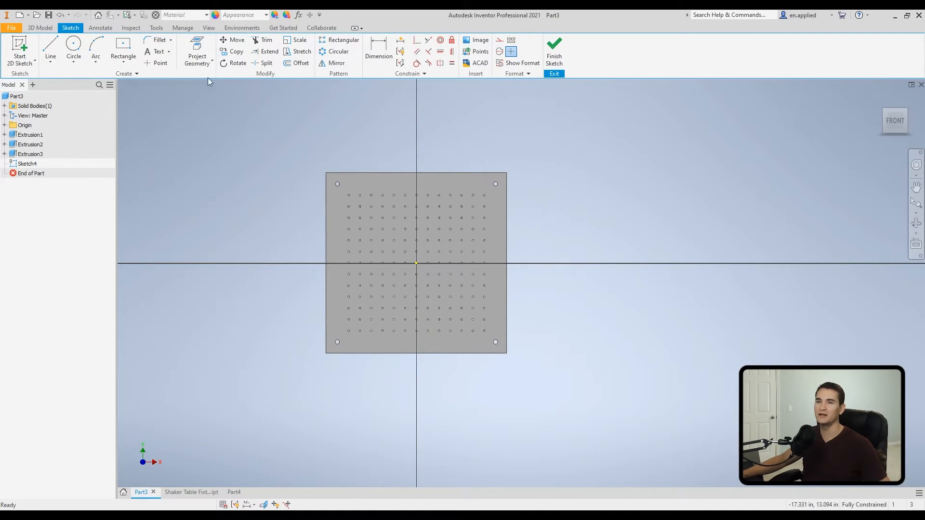
{"action": "left_click", "coordinate": [205, 47]}
{"action": "scroll", "coordinate": [340, 186], "scroll_direction": "up", "scroll_amount": 3}
{"action": "left_click", "coordinate": [335, 182]}
{"action": "left_click", "coordinate": [634, 182]}
{"action": "middle_click_drag", "start_coordinate": [634, 380], "coordinate": [639, 236]}
{"action": "left_click", "coordinate": [340, 337]}
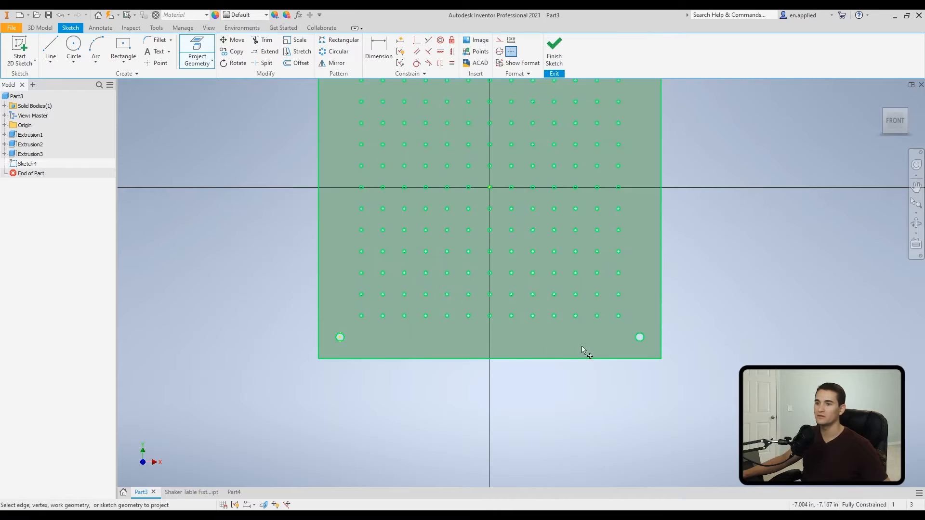
{"action": "left_click", "coordinate": [641, 339]}
{"action": "middle_click_drag", "start_coordinate": [371, 276], "coordinate": [414, 466]}
{"action": "right_click", "coordinate": [258, 258]}
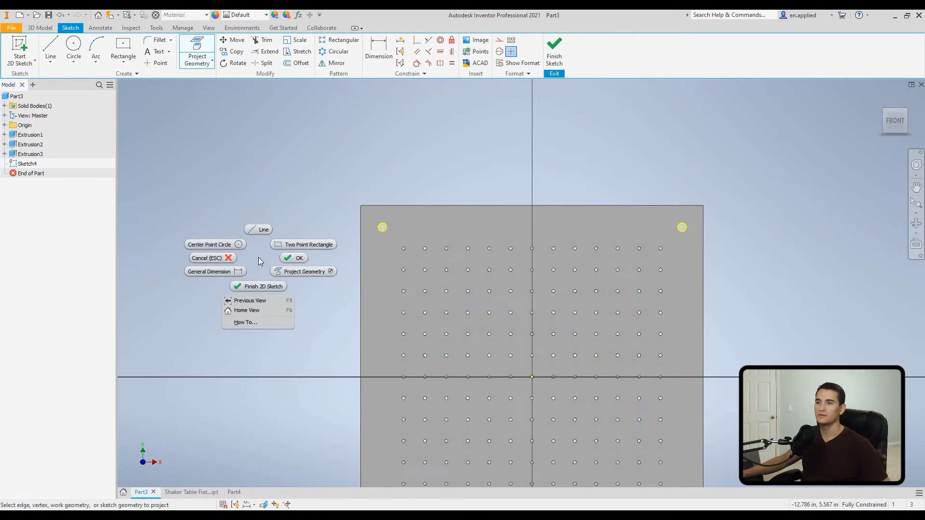
{"action": "left_click", "coordinate": [297, 257]}
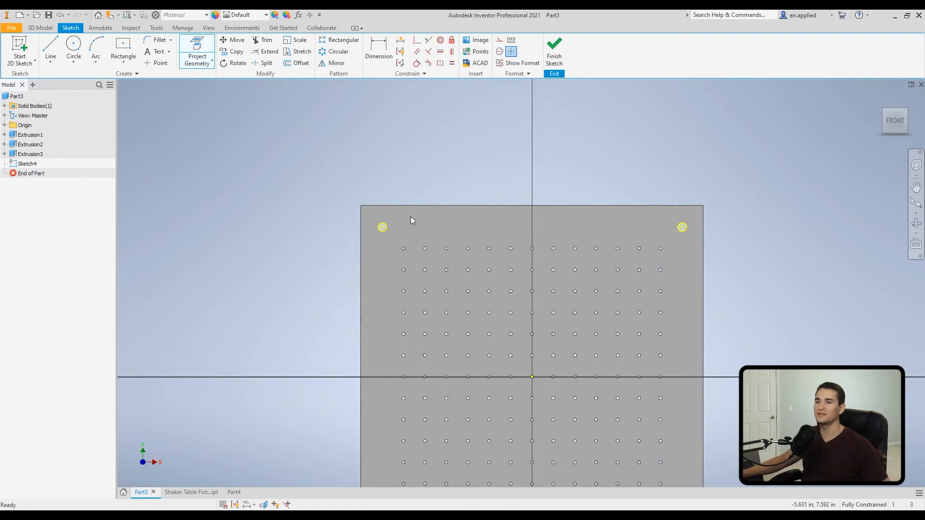
Draw a .688 in diameter circle concentric with the plate's upper-left corner hole.
{"action": "key", "text": "c"}
{"action": "scroll", "coordinate": [347, 221], "scroll_direction": "up", "scroll_amount": 3}
{"action": "scroll", "coordinate": [381, 218], "scroll_direction": "down", "scroll_amount": 6}
{"action": "left_click", "coordinate": [386, 219]}
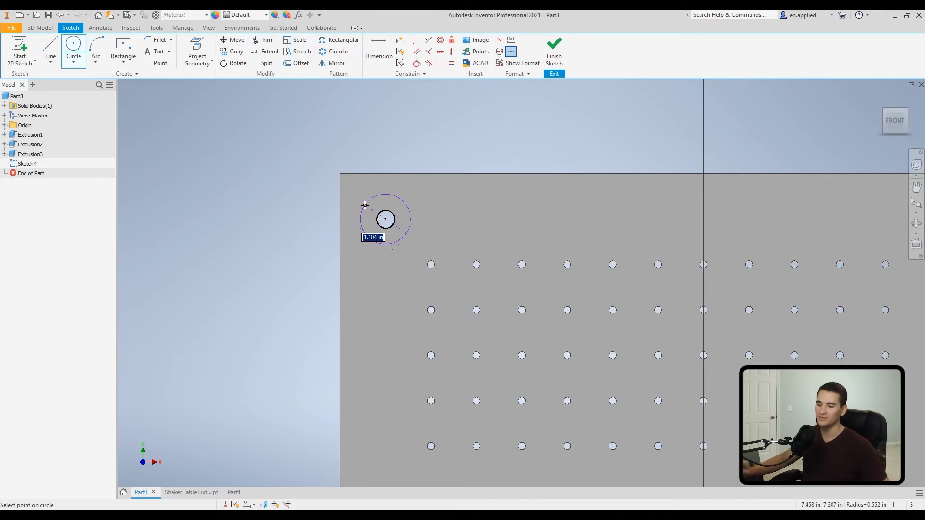
{"action": "type", "text": ".688"}
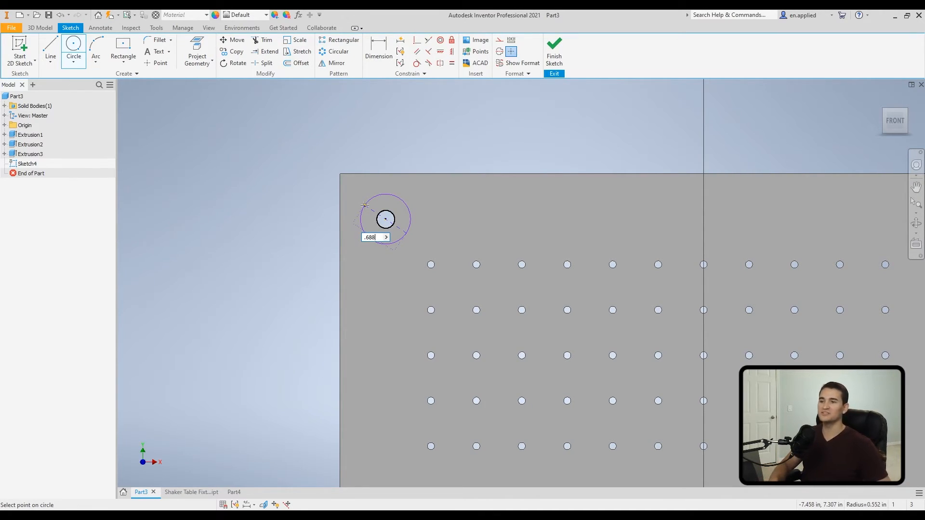
{"action": "key", "text": "Return"}
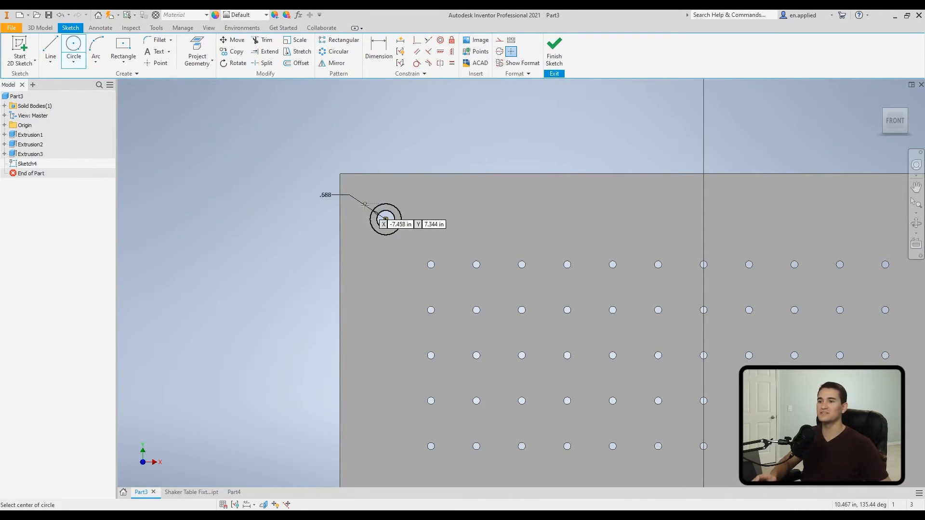
{"action": "right_click", "coordinate": [316, 235]}
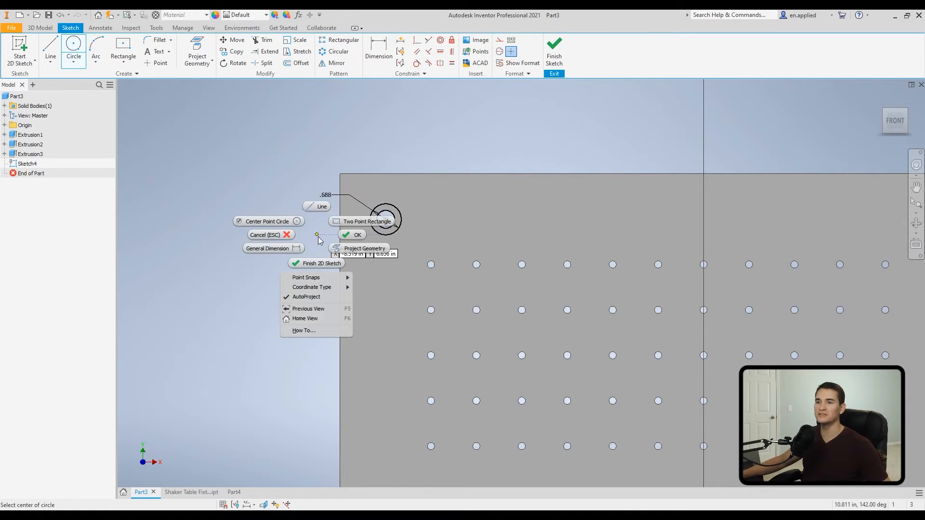
{"action": "left_click", "coordinate": [351, 235]}
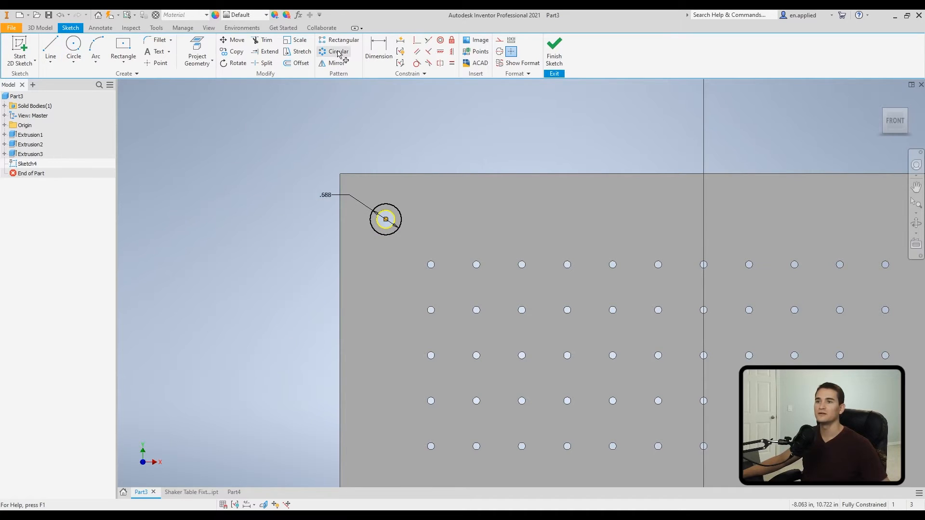
Circularly pattern the .688 in circle around the plate's center with 4 instances and finish the sketch.
{"action": "left_click", "coordinate": [336, 51]}
{"action": "left_click", "coordinate": [371, 227]}
{"action": "scroll", "coordinate": [506, 294], "scroll_direction": "down", "scroll_amount": 4}
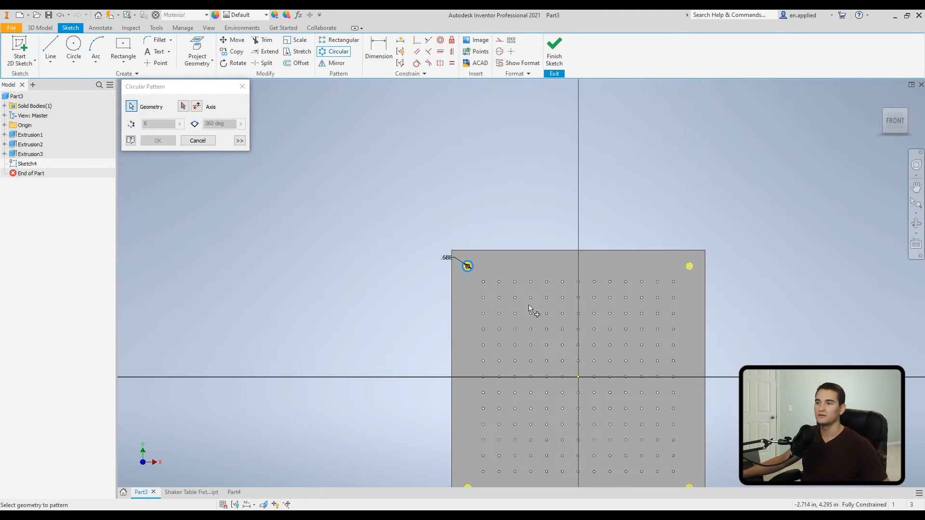
{"action": "left_click", "coordinate": [183, 106]}
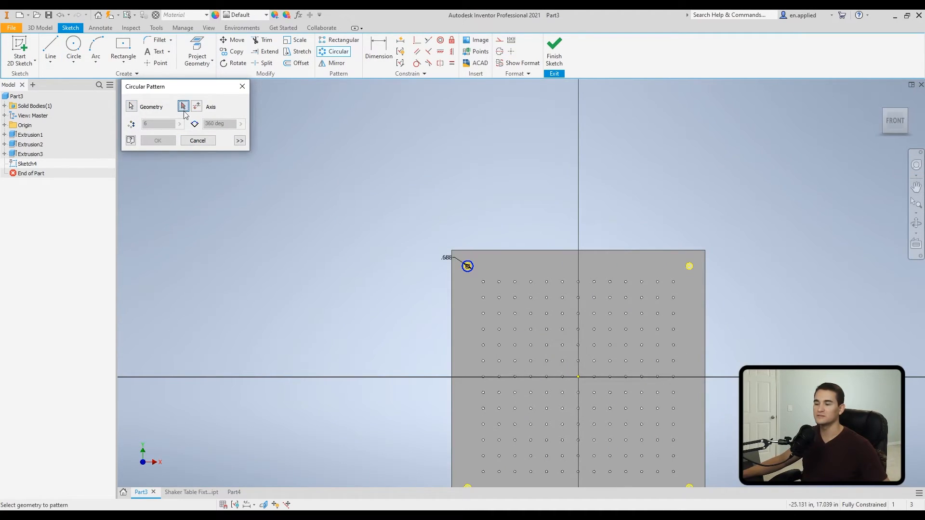
{"action": "left_click", "coordinate": [578, 376]}
{"action": "middle_click_drag", "start_coordinate": [624, 355], "coordinate": [541, 335]}
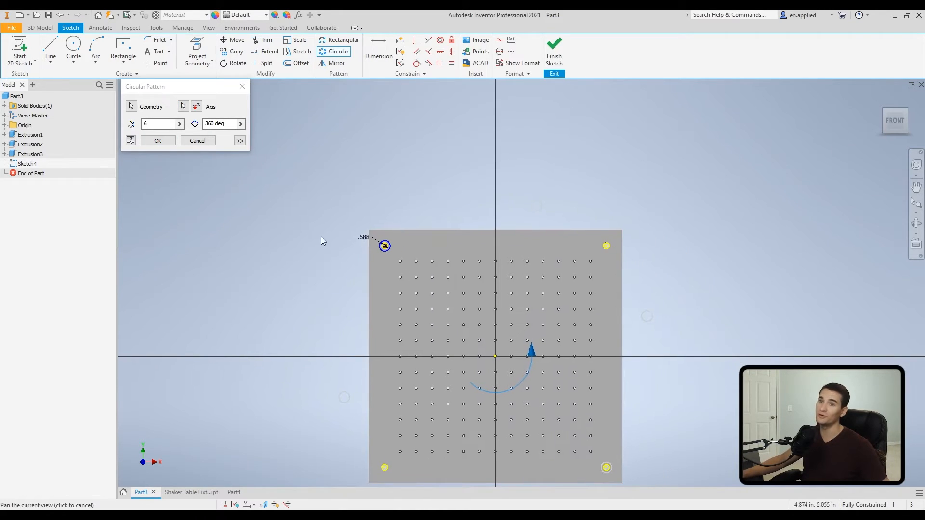
{"action": "left_click_drag", "start_coordinate": [173, 124], "coordinate": [109, 127]}
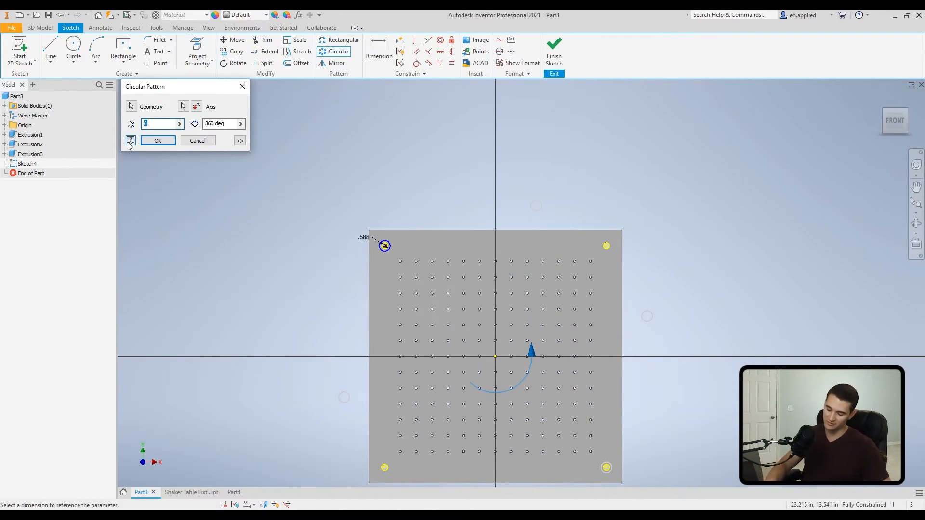
{"action": "type", "text": "4"}
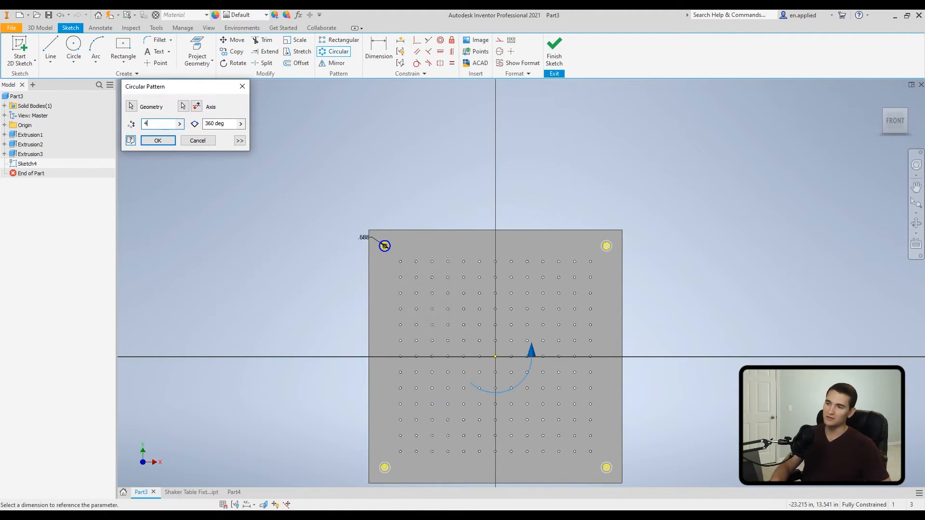
{"action": "key", "text": "Return"}
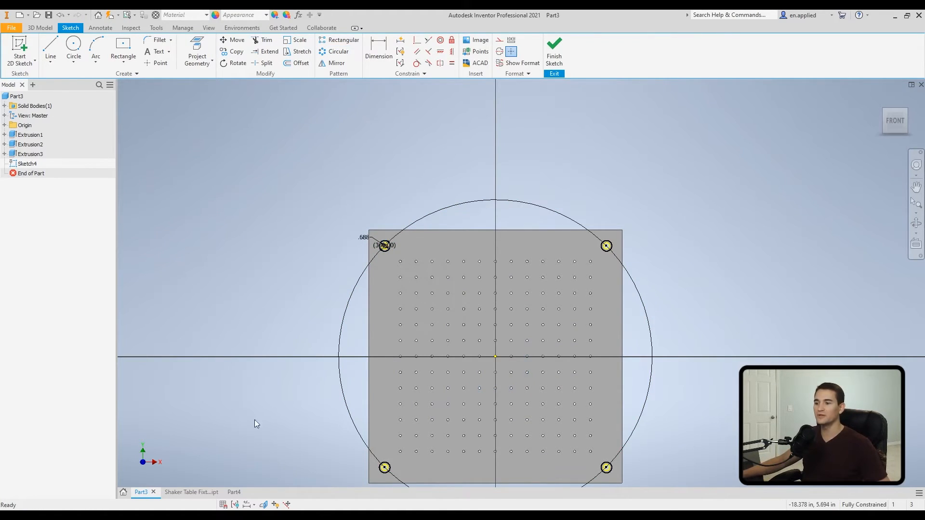
{"action": "left_click", "coordinate": [554, 49]}
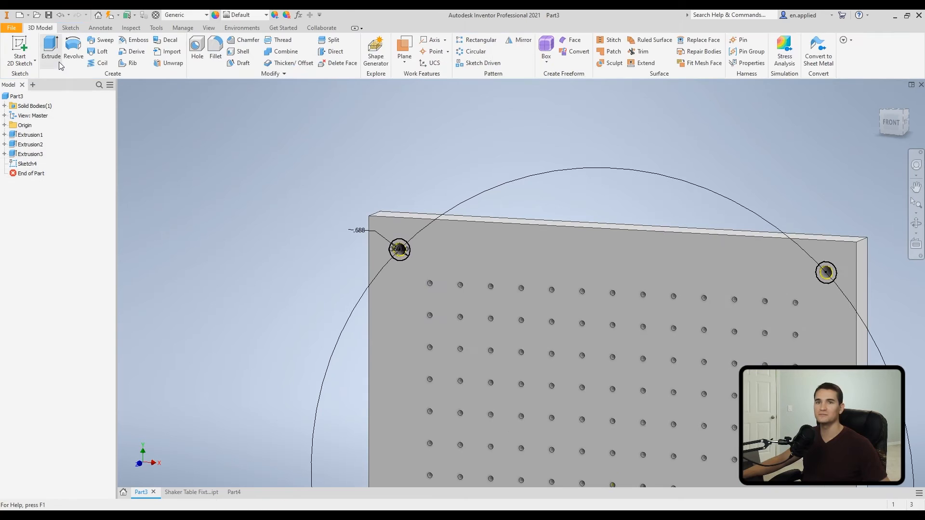
Create a work plane offset -.5 in from the plate's back face, inside the plate's thickness.
{"action": "left_click", "coordinate": [52, 49]}
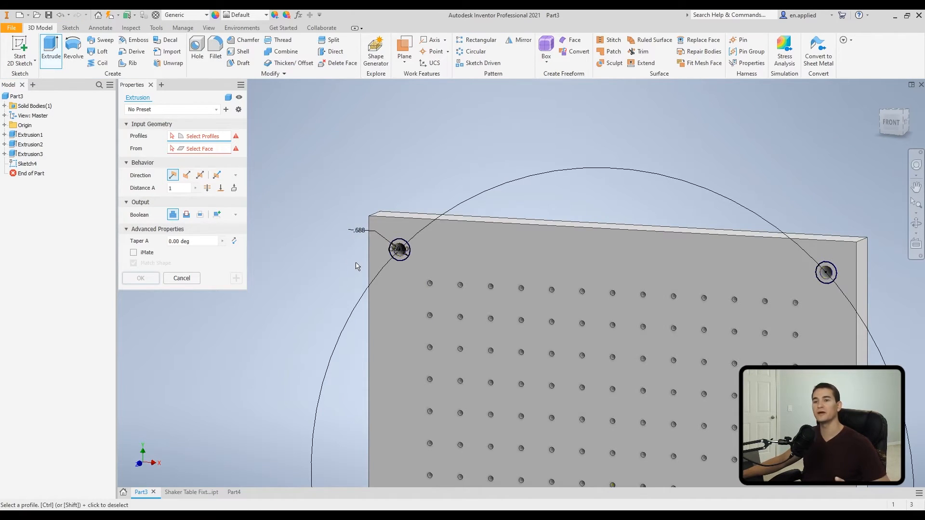
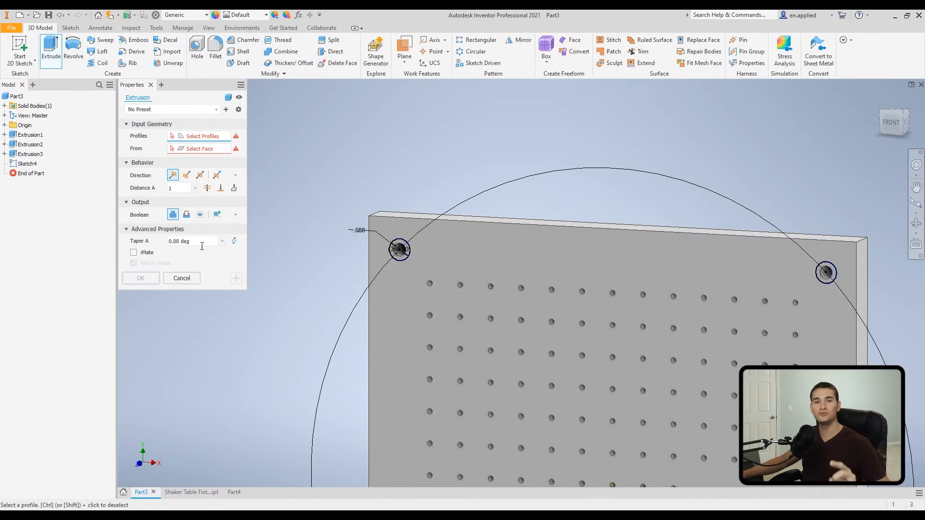
{"action": "left_click", "coordinate": [183, 282]}
{"action": "middle_click_drag", "start_coordinate": [547, 326], "coordinate": [424, 303], "text": "shift"}
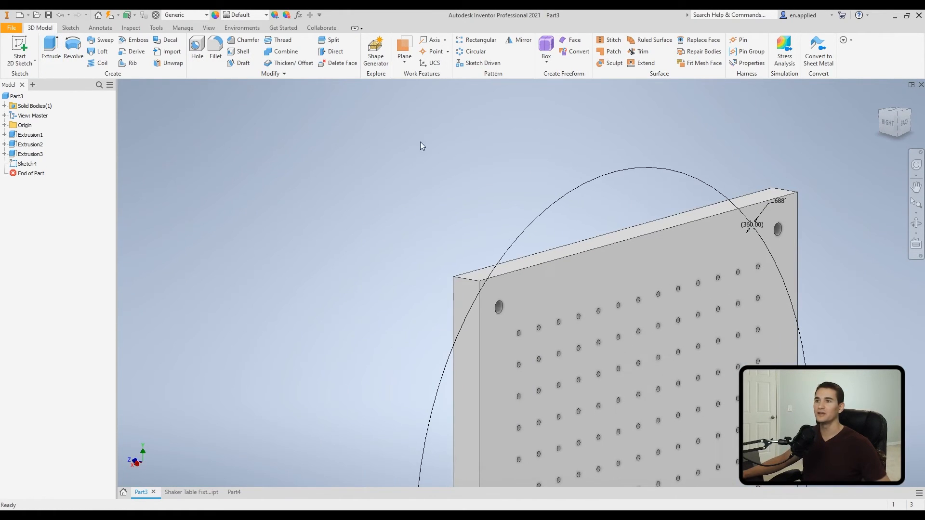
{"action": "left_click", "coordinate": [410, 65]}
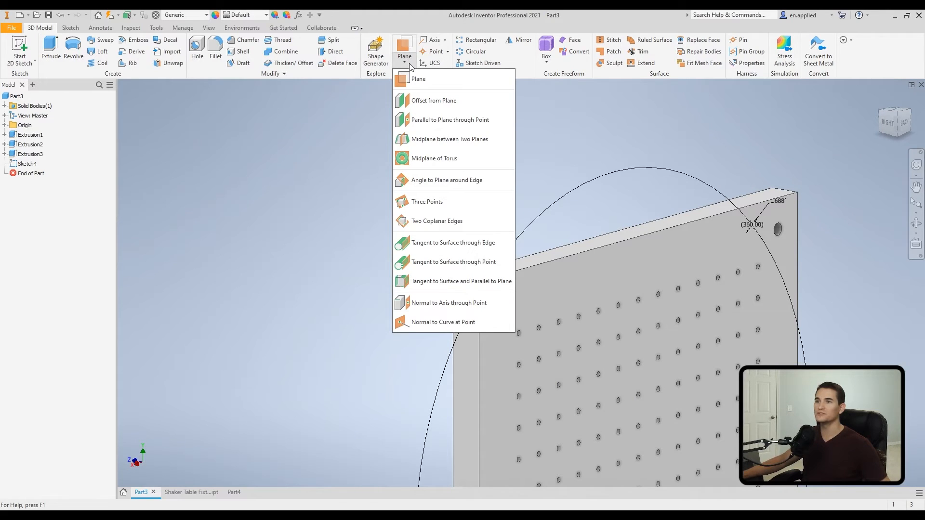
{"action": "left_click", "coordinate": [426, 100]}
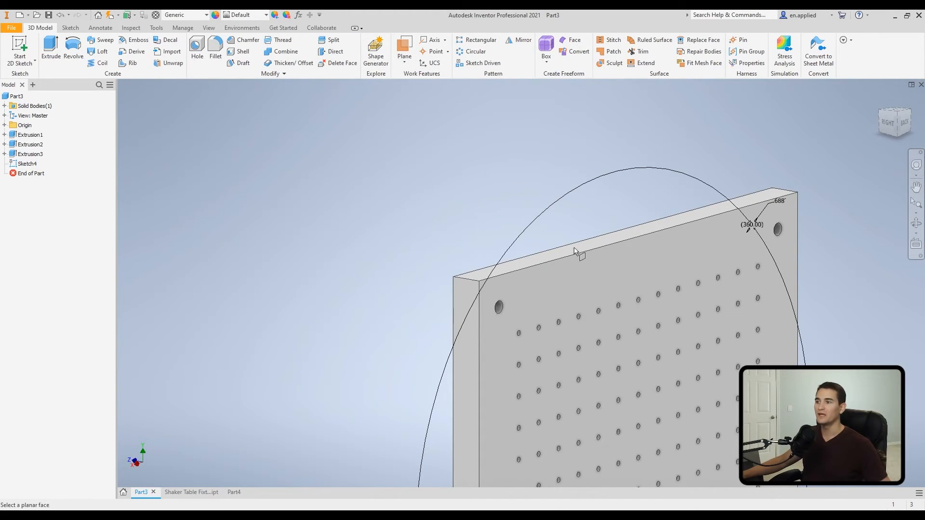
{"action": "middle_click_drag", "start_coordinate": [579, 311], "coordinate": [613, 314], "text": "shift"}
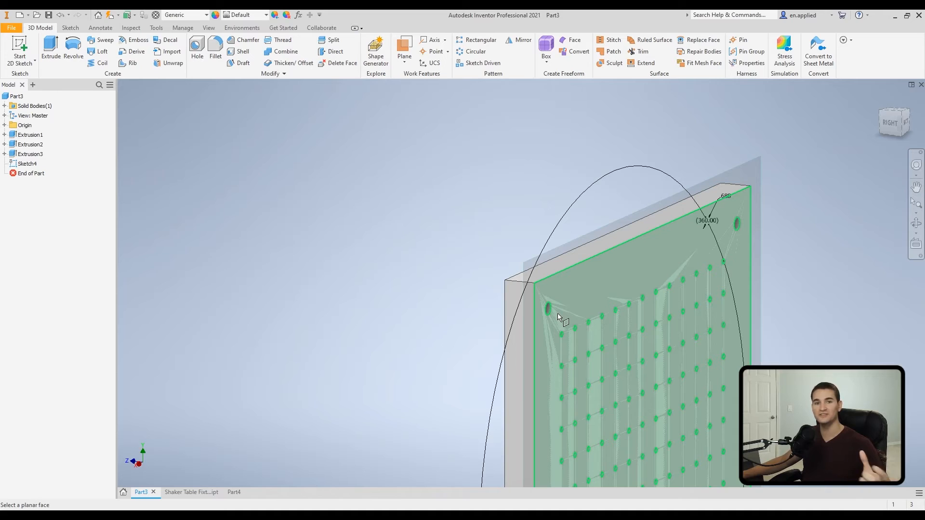
{"action": "left_click", "coordinate": [585, 294]}
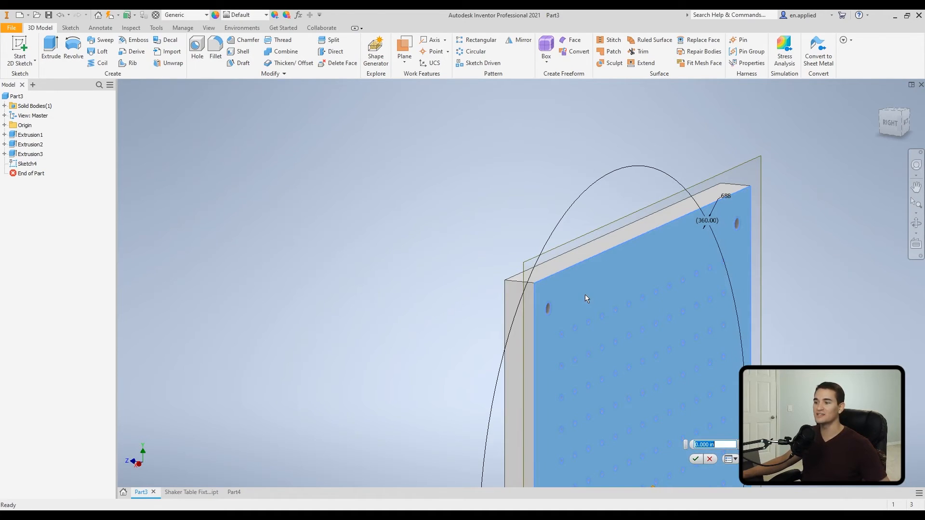
{"action": "middle_click_drag", "start_coordinate": [631, 310], "coordinate": [561, 266]}
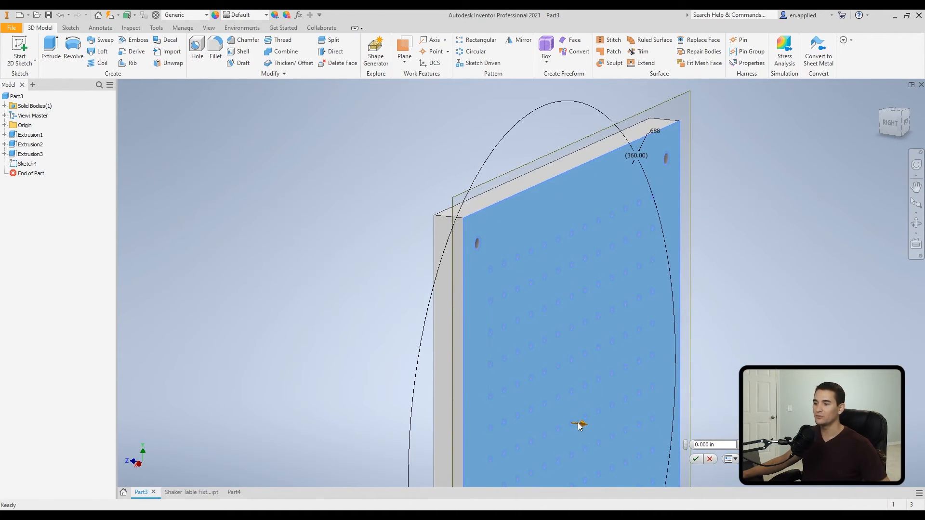
{"action": "left_click_drag", "start_coordinate": [577, 423], "coordinate": [559, 422]}
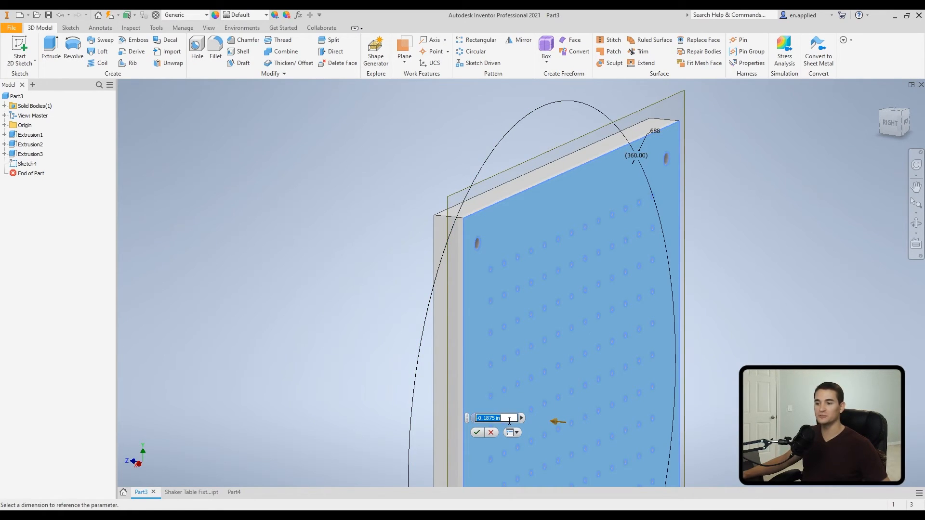
{"action": "left_click_drag", "start_coordinate": [509, 420], "coordinate": [468, 421]}
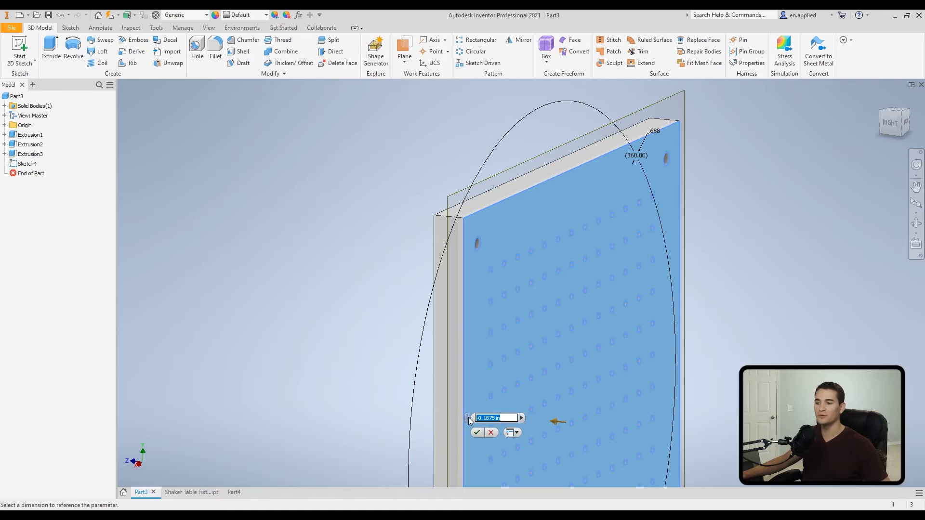
{"action": "key", "text": "BackSpace"}
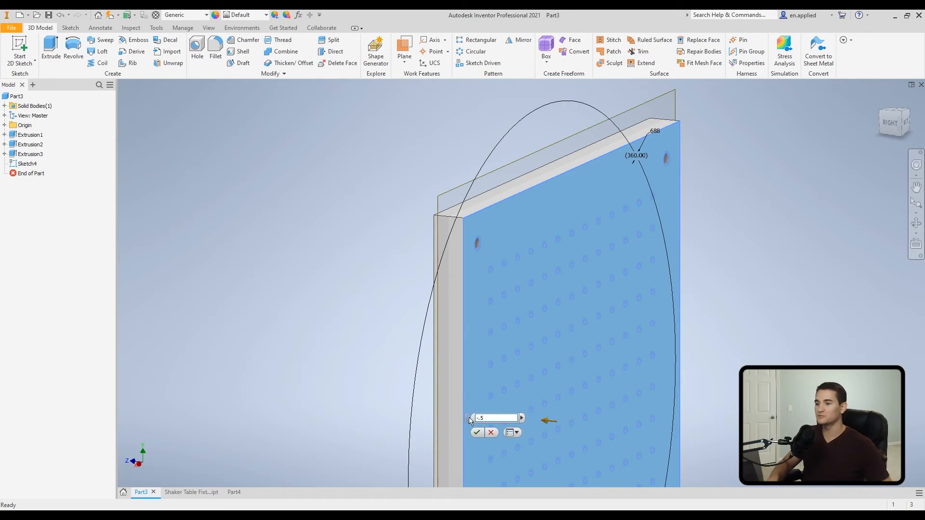
{"action": "key", "text": "Return"}
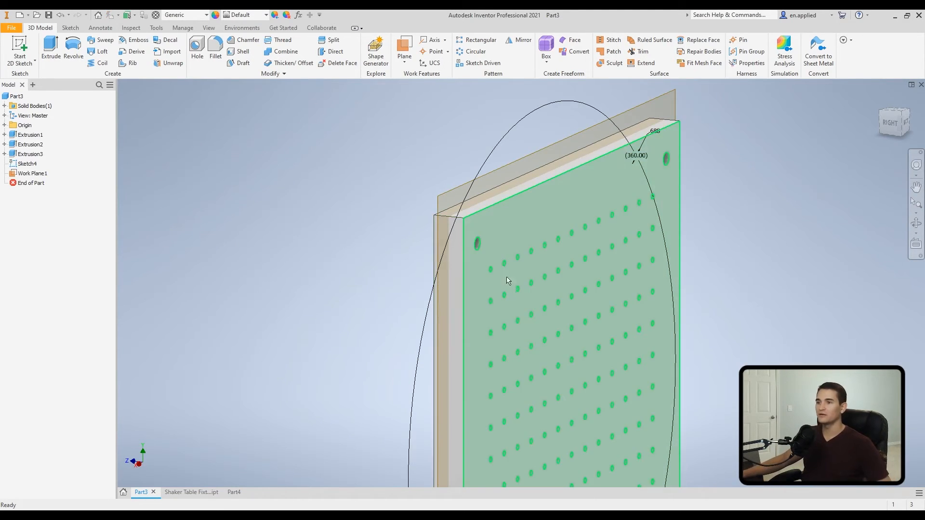
Cut the four .688 in corner circles into the plate's front face, with the extent set to the offset work plane.
{"action": "middle_click_drag", "start_coordinate": [447, 313], "coordinate": [585, 311], "text": "shift"}
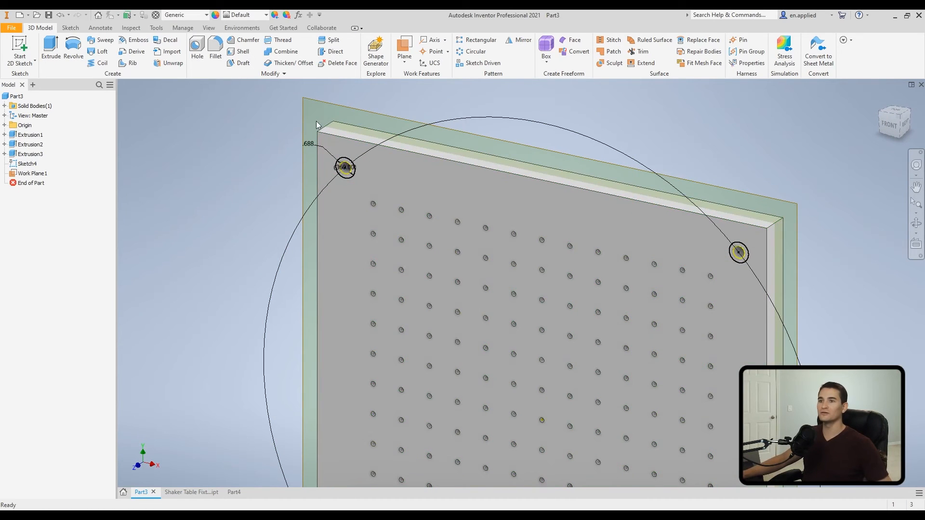
{"action": "middle_click_drag", "start_coordinate": [290, 117], "coordinate": [364, 166]}
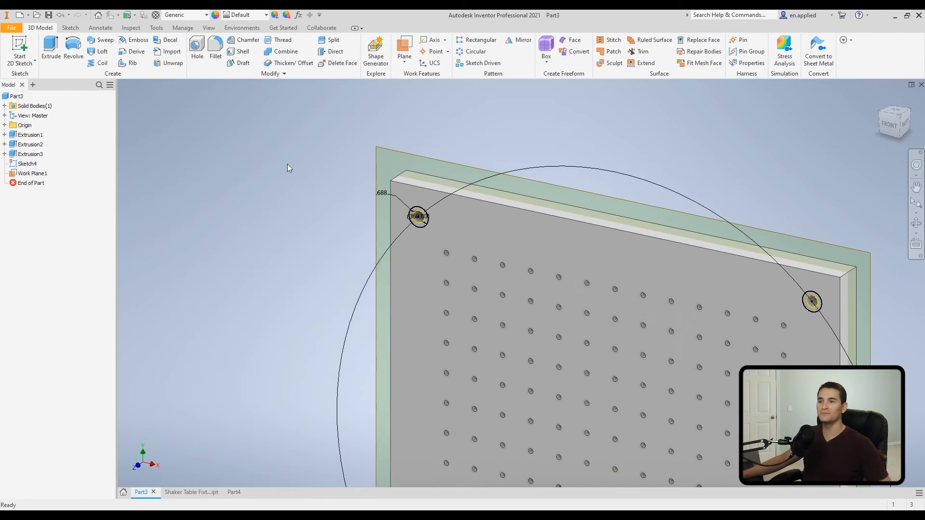
{"action": "left_click", "coordinate": [55, 47]}
{"action": "scroll", "coordinate": [547, 341], "scroll_direction": "down", "scroll_amount": 5}
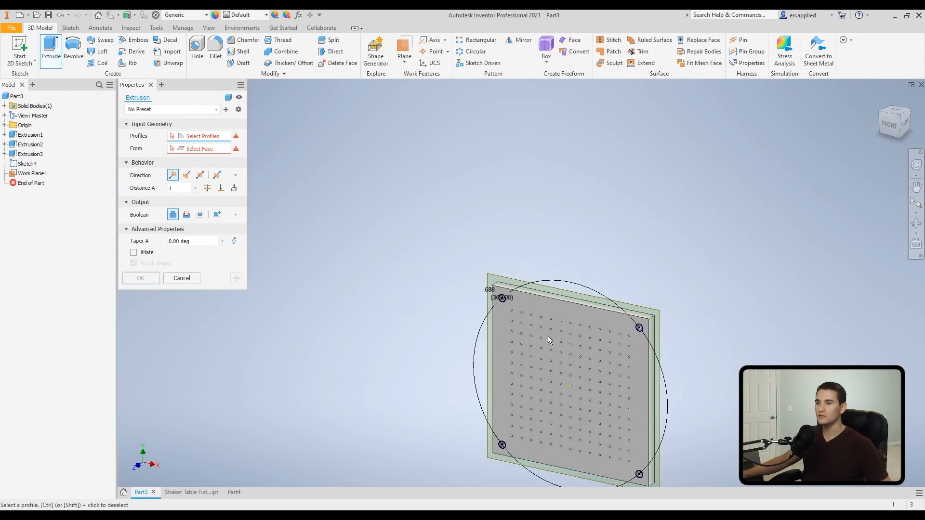
{"action": "left_click", "coordinate": [592, 328]}
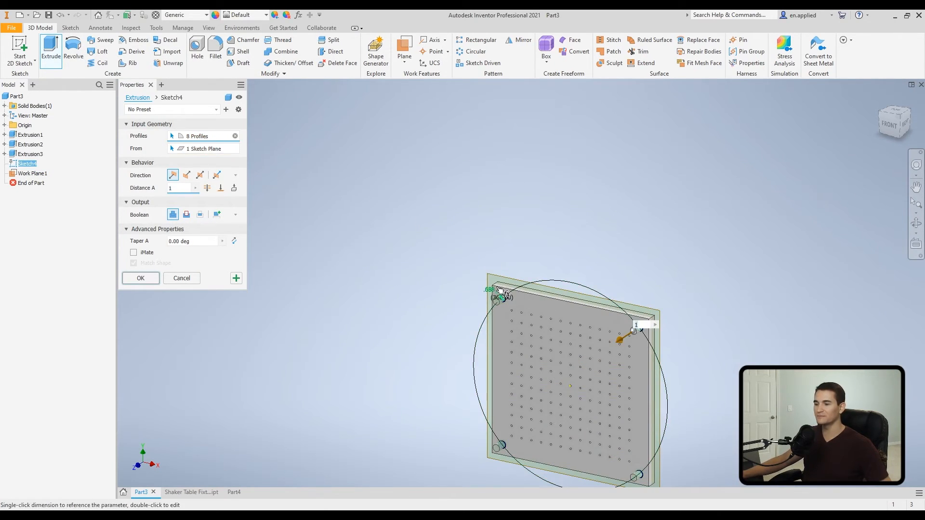
{"action": "scroll", "coordinate": [486, 290], "scroll_direction": "up", "scroll_amount": 5}
{"action": "left_click", "coordinate": [187, 214]}
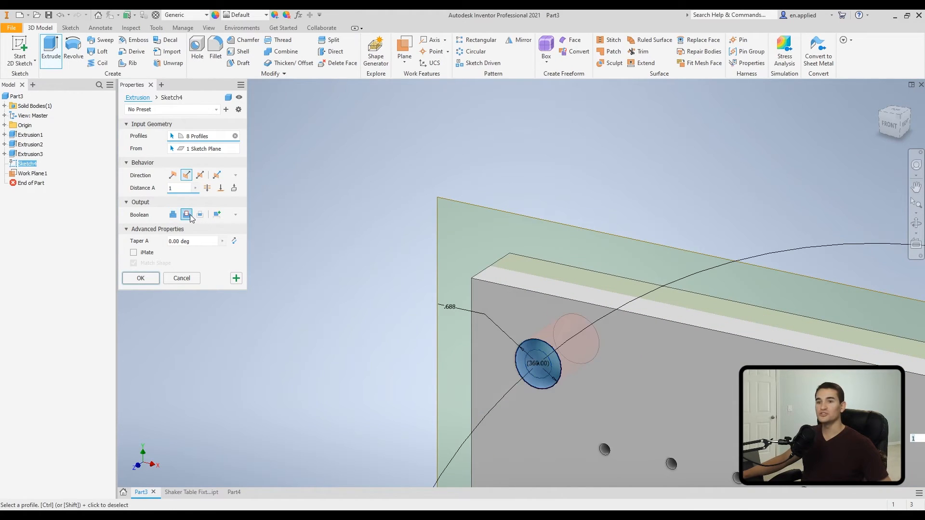
{"action": "left_click", "coordinate": [221, 188]}
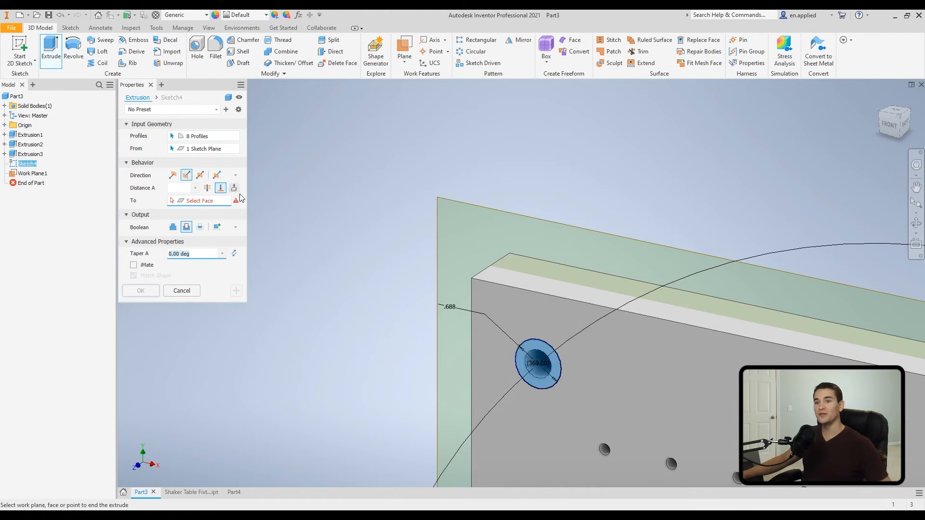
{"action": "left_click", "coordinate": [478, 210]}
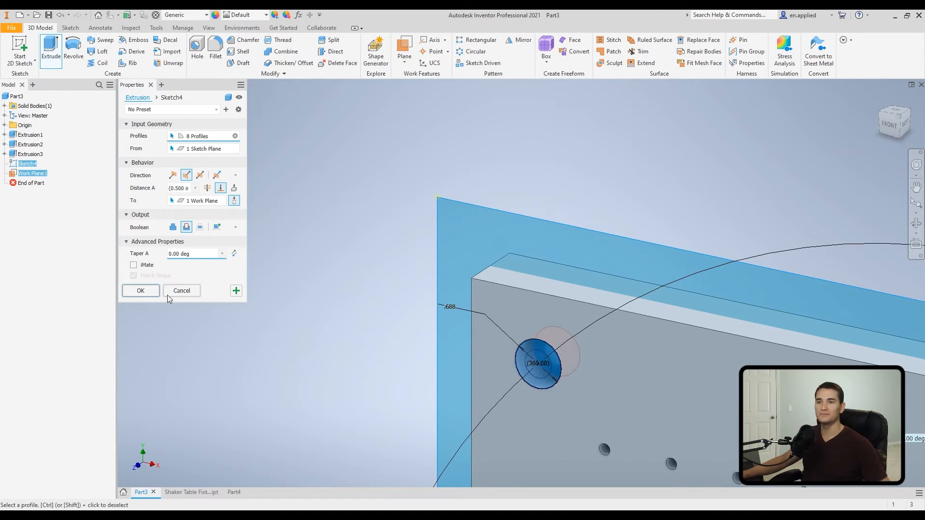
{"action": "left_click", "coordinate": [141, 291]}
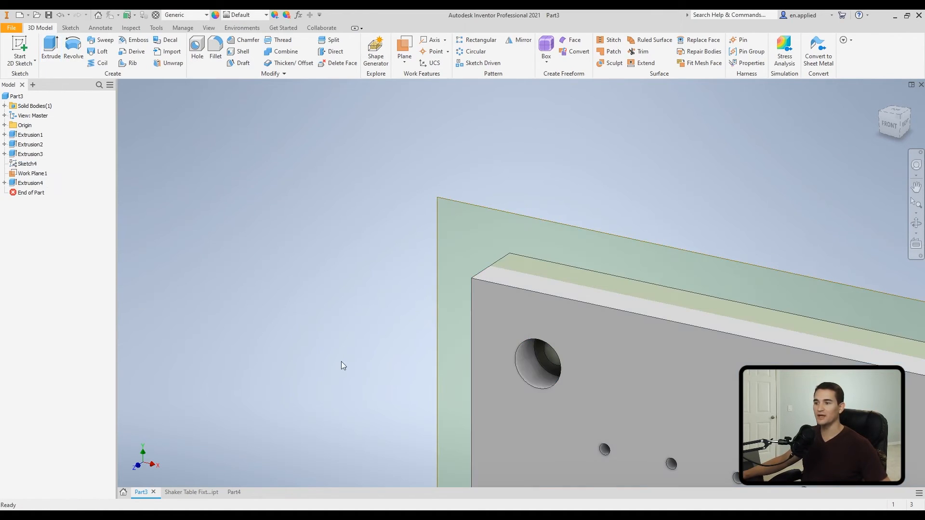
Create a sketch on the plate's front face with four .159 in circles around its center, 1.000 in from the top edge, and finish it.
{"action": "middle_click_drag", "start_coordinate": [523, 405], "coordinate": [522, 340], "text": "shift"}
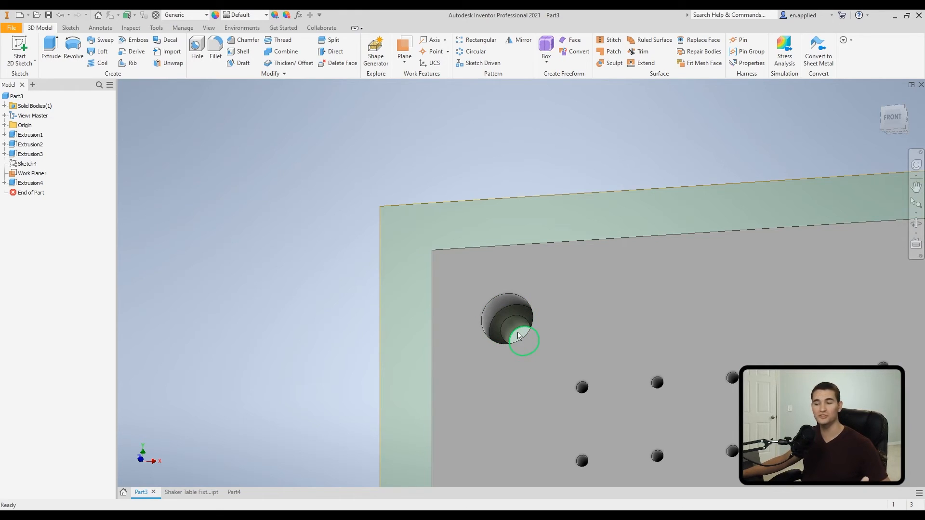
{"action": "left_click", "coordinate": [519, 336]}
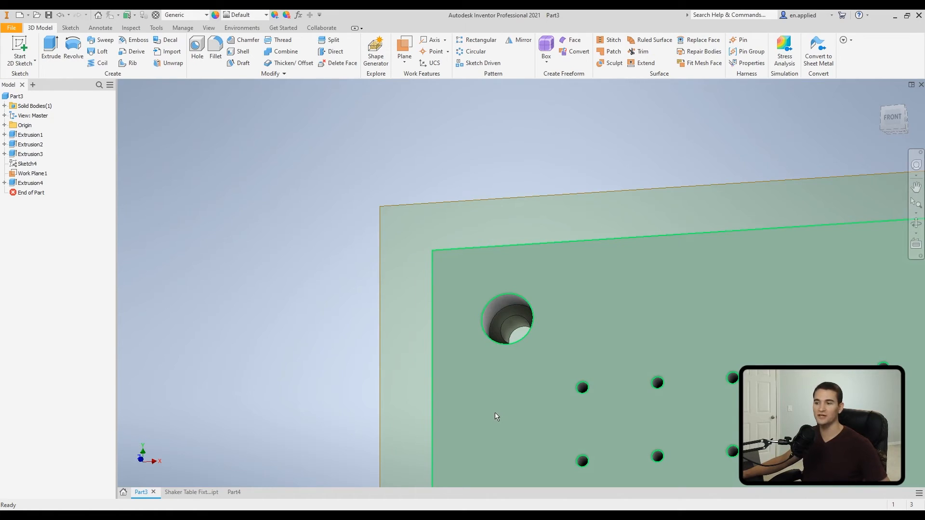
{"action": "mouse_move", "coordinate": [487, 405]}
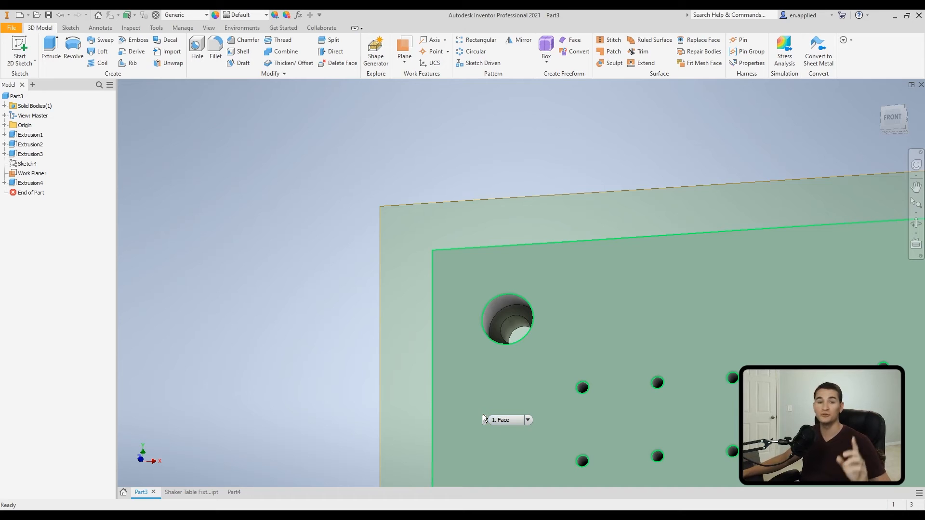
{"action": "key", "text": "s"}
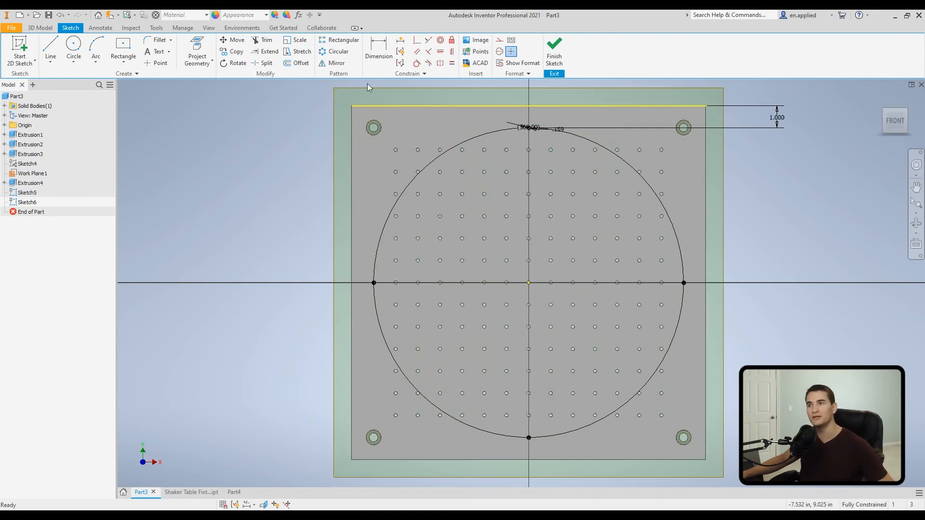
{"action": "left_click", "coordinate": [554, 52]}
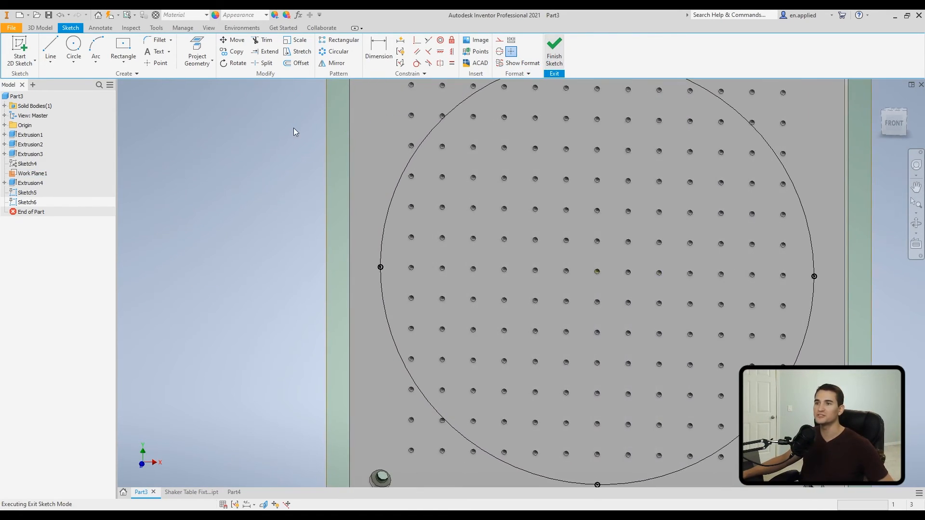
Set up a cut extrusion of the four .159 in circle profiles with a distance of .375 in.
{"action": "key", "text": "e"}
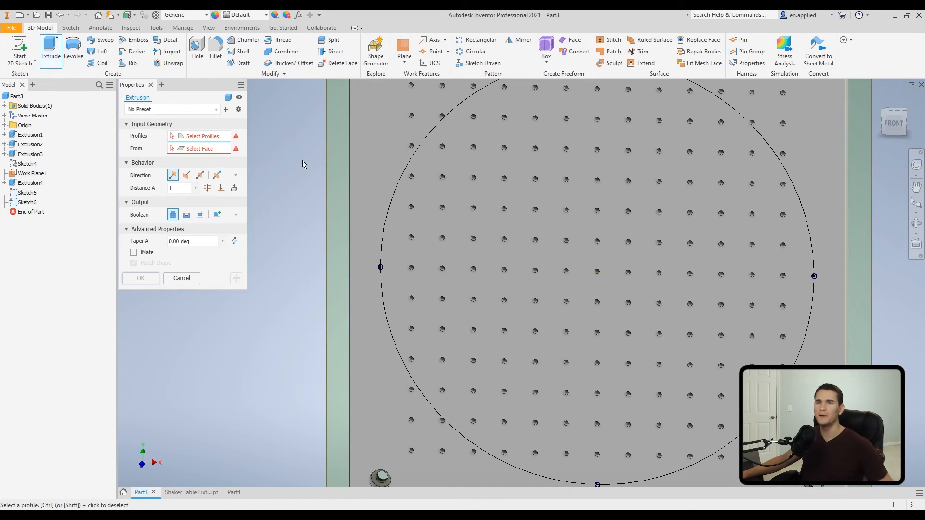
{"action": "scroll", "coordinate": [303, 164], "scroll_direction": "down", "scroll_amount": 3}
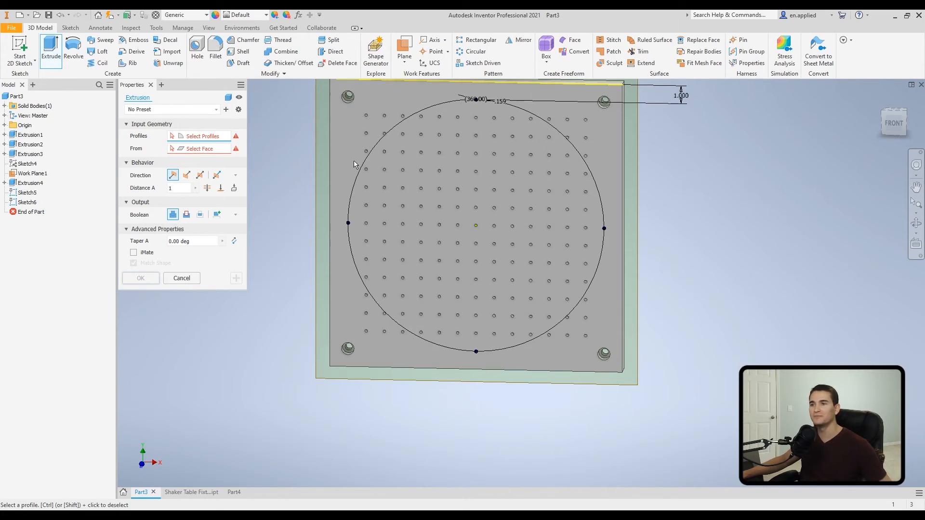
{"action": "scroll", "coordinate": [425, 204], "scroll_direction": "down", "scroll_amount": 3}
{"action": "left_click_drag", "start_coordinate": [320, 97], "coordinate": [602, 348]}
{"action": "scroll", "coordinate": [418, 198], "scroll_direction": "up", "scroll_amount": 3}
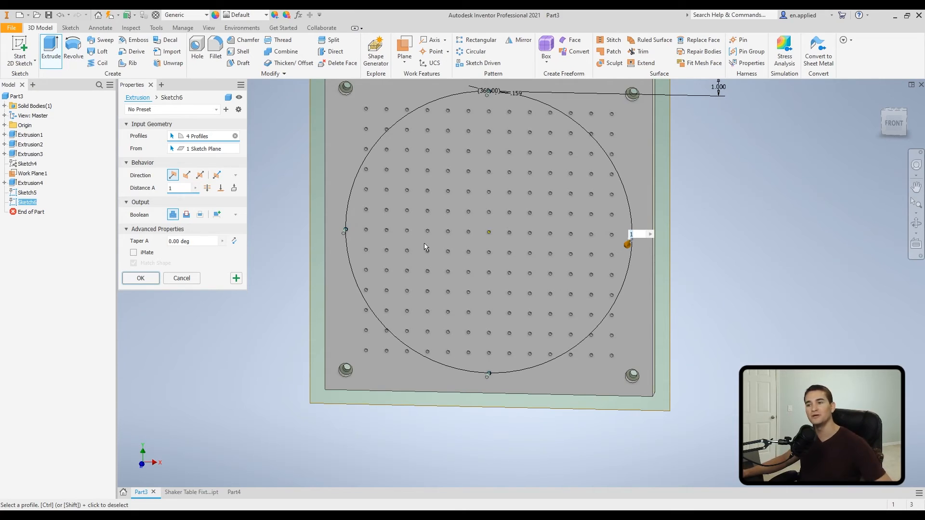
{"action": "left_click", "coordinate": [186, 215]}
{"action": "left_click_drag", "start_coordinate": [180, 188], "coordinate": [161, 188]}
{"action": "type", "text": ".375"}
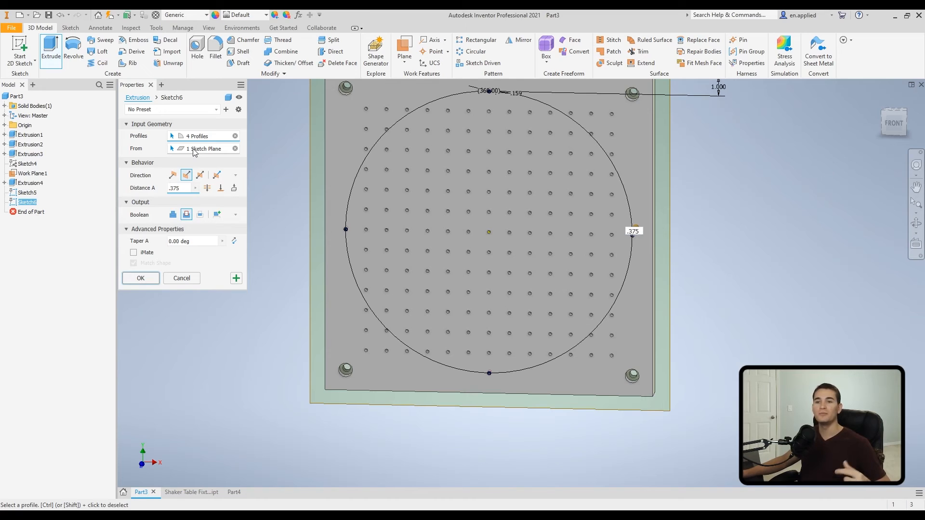
Save the current extrusion settings as a preset named .375_Cut_0.00 deg.
{"action": "left_click", "coordinate": [215, 112]}
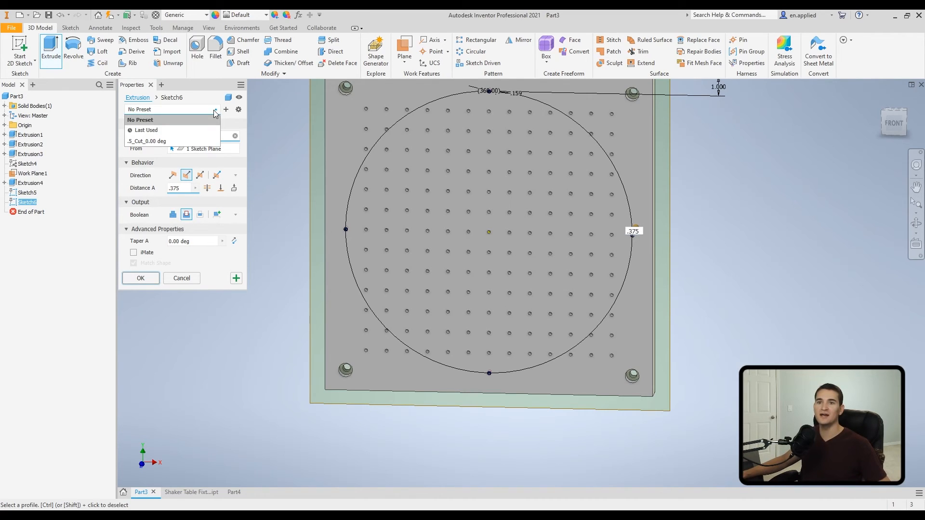
{"action": "left_click", "coordinate": [214, 112]}
{"action": "left_click", "coordinate": [226, 110]}
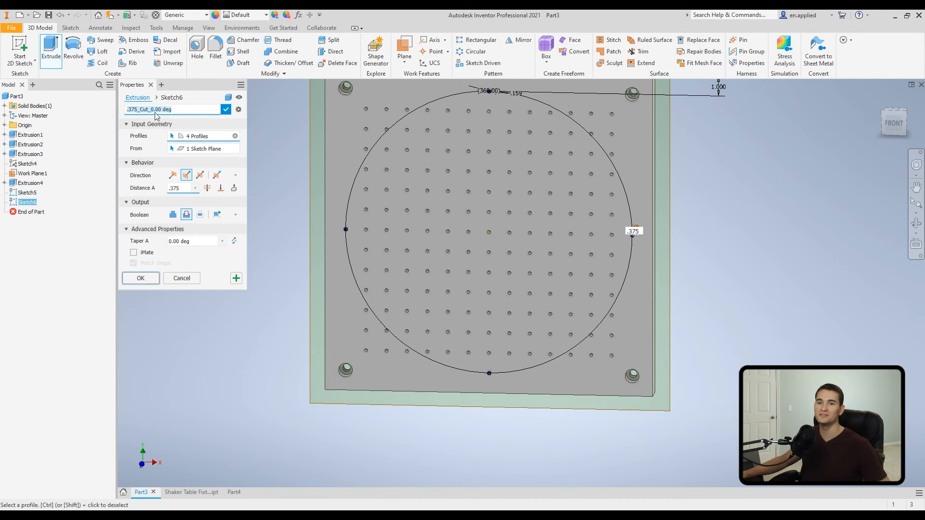
{"action": "left_click", "coordinate": [226, 109]}
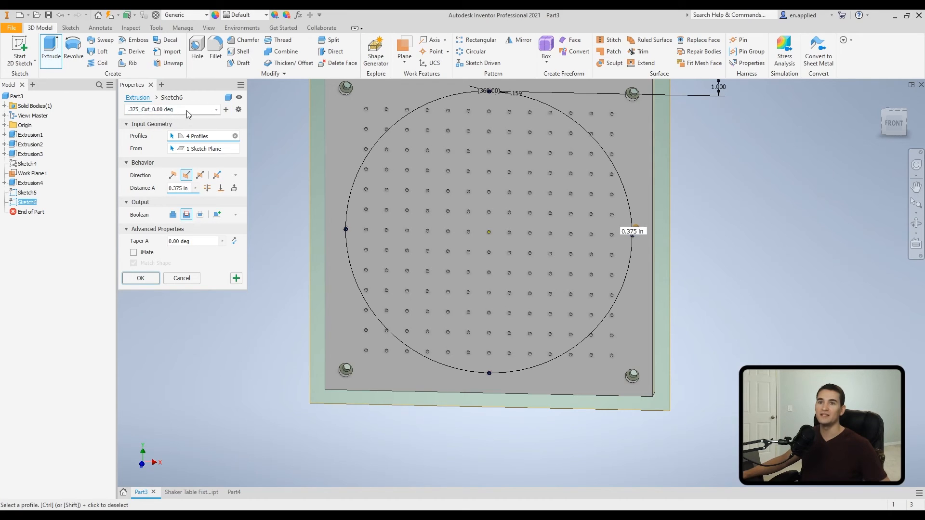
Reset the extrusion to No Preset and reapply the .375_Cut_0.00 deg preset.
{"action": "left_click", "coordinate": [215, 110]}
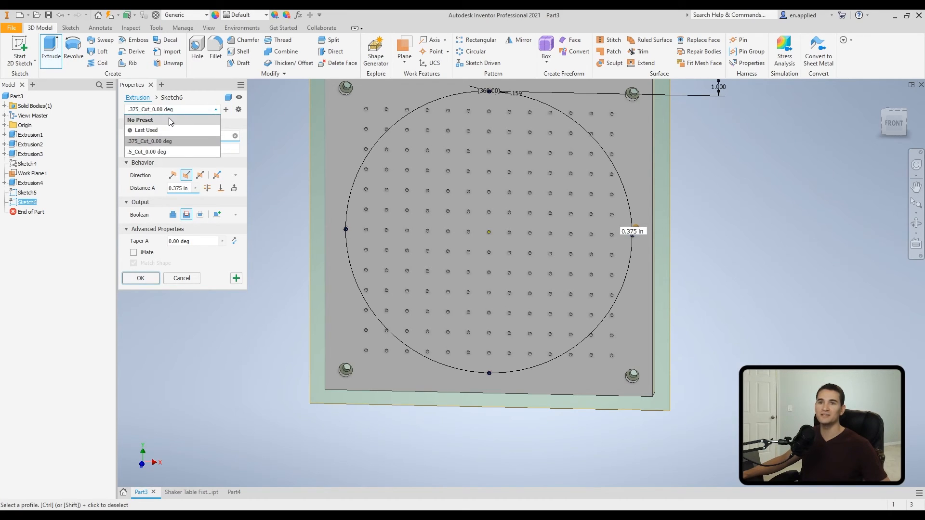
{"action": "left_click", "coordinate": [170, 120]}
{"action": "left_click", "coordinate": [203, 110]}
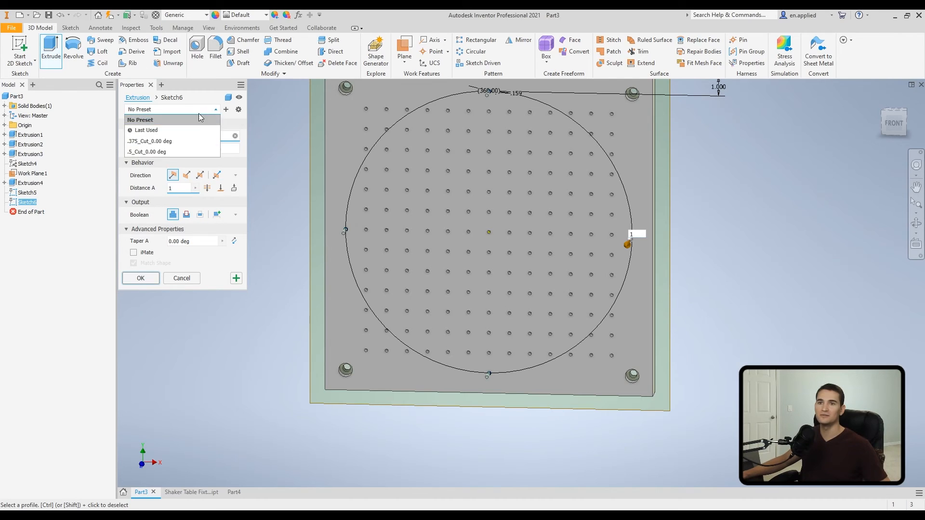
{"action": "left_click", "coordinate": [170, 141]}
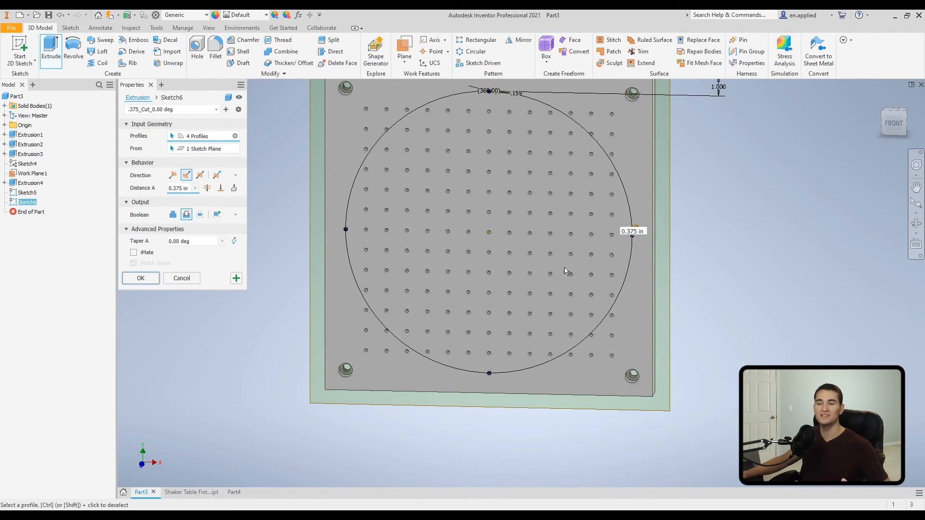
Rename the current .375_Cut_0.00 deg extrusion preset to Accelerometer Pilot Hole.
{"action": "left_click", "coordinate": [238, 110]}
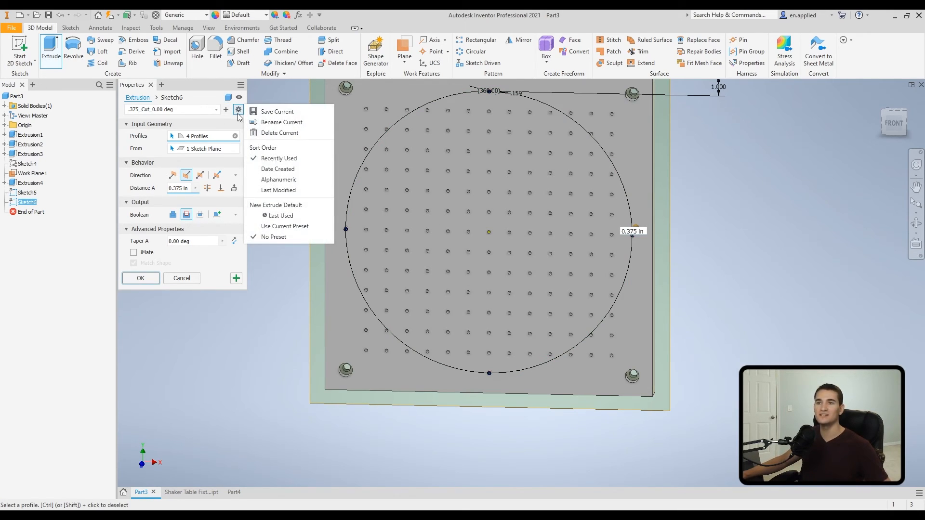
{"action": "left_click", "coordinate": [280, 124]}
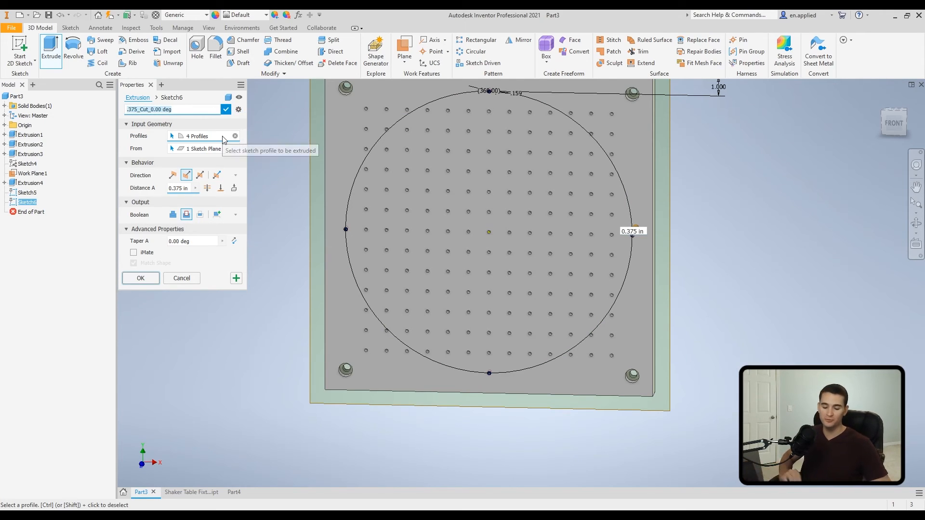
{"action": "type", "text": "A"}
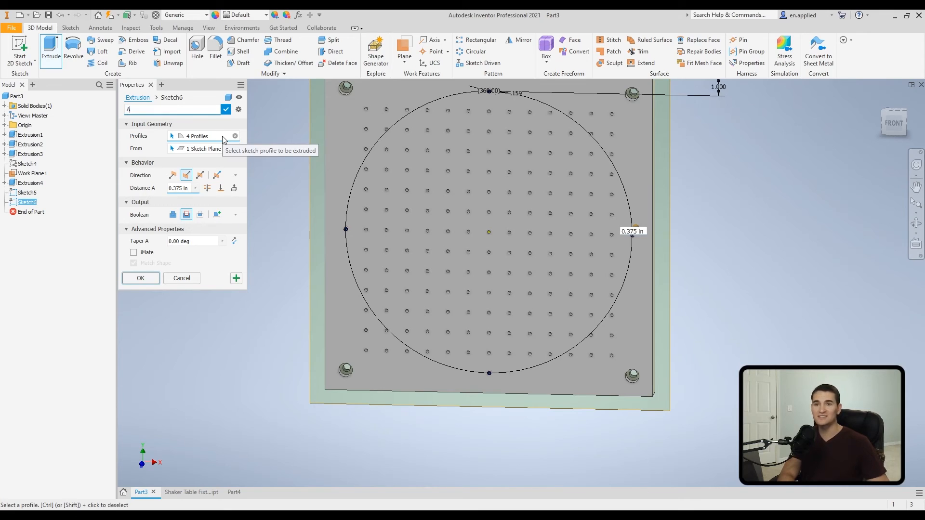
{"action": "type", "text": "ccelerometer Pilot Hole"}
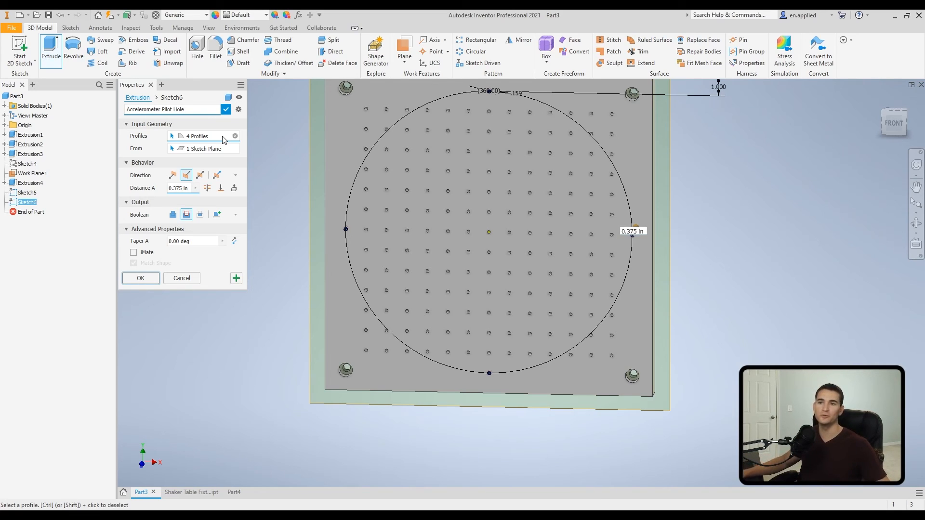
{"action": "left_click", "coordinate": [226, 110]}
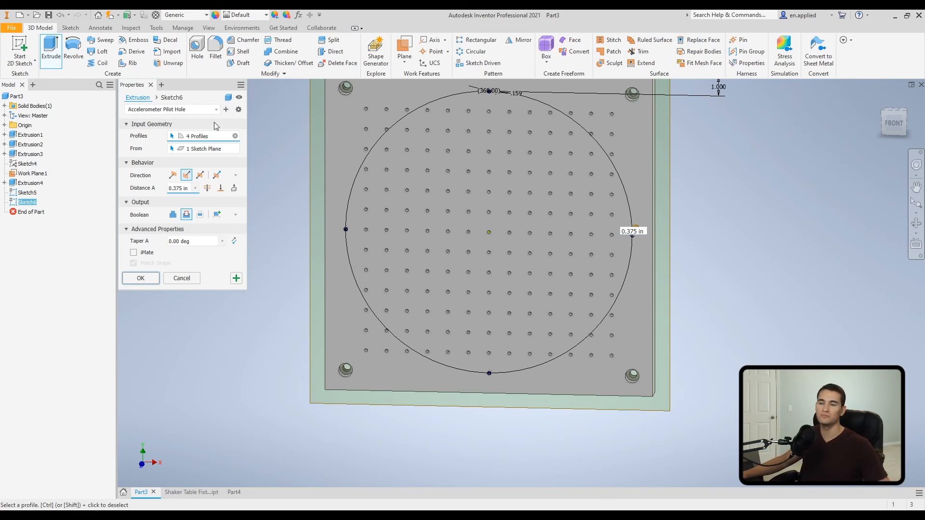
Switch the extrusion to the .5_Cut_0.00 deg preset and delete that preset.
{"action": "left_click", "coordinate": [238, 110]}
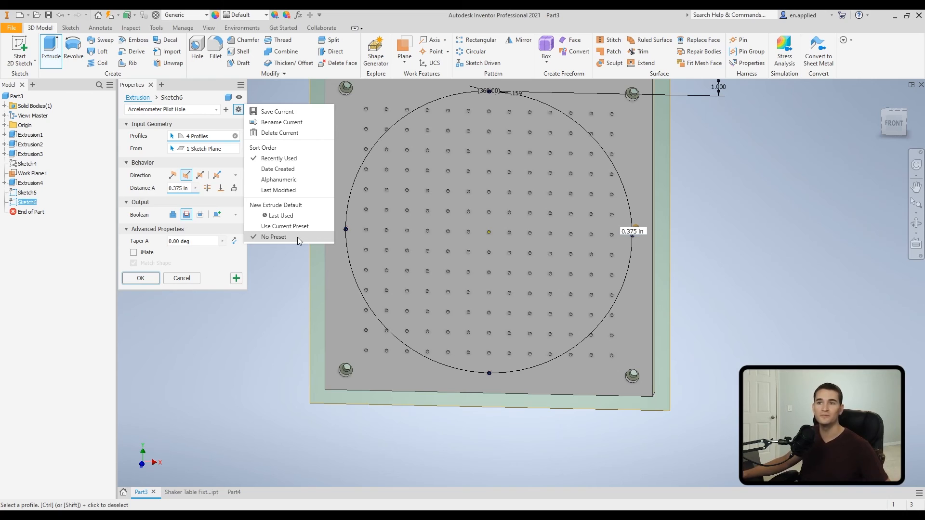
{"action": "left_click", "coordinate": [216, 111]}
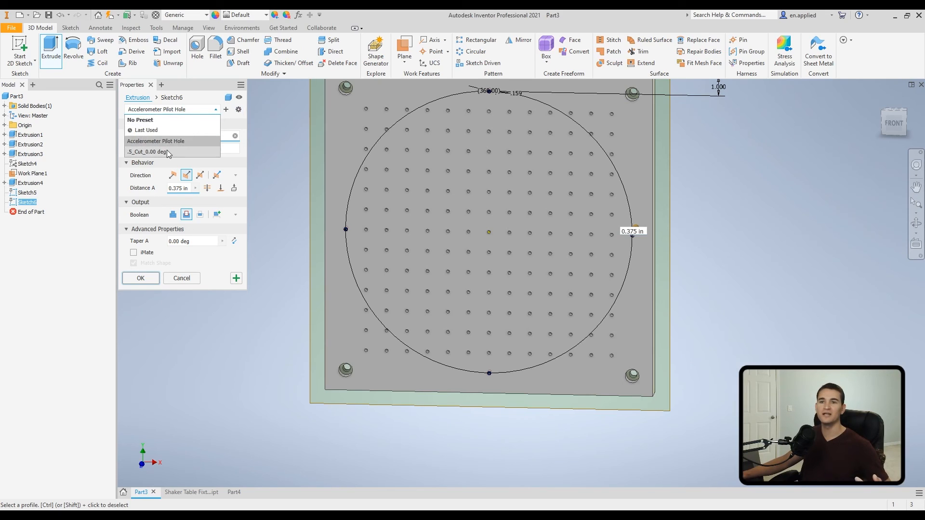
{"action": "left_click", "coordinate": [167, 150]}
{"action": "left_click", "coordinate": [237, 111]}
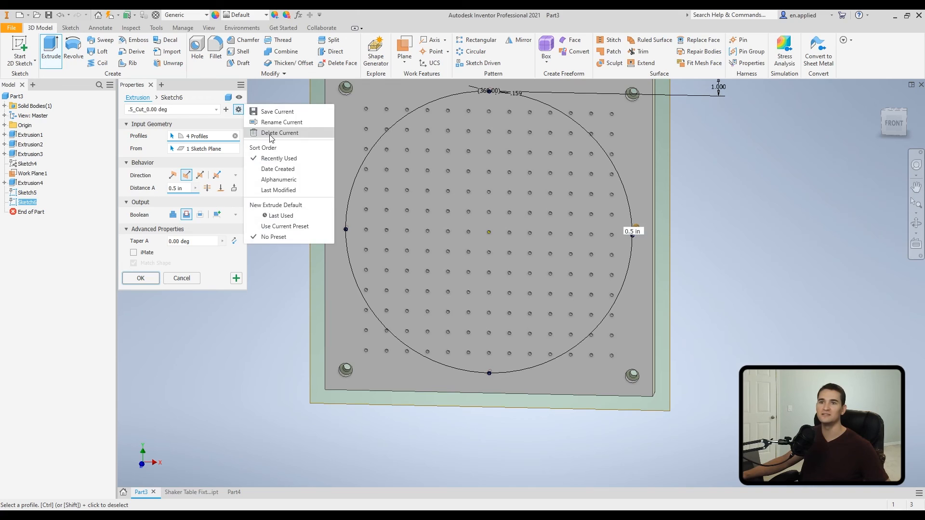
{"action": "left_click", "coordinate": [271, 133]}
Apply the Accelerometer Pilot Hole preset to the four circle profiles and complete the cut extrusion.
{"action": "left_click", "coordinate": [216, 110]}
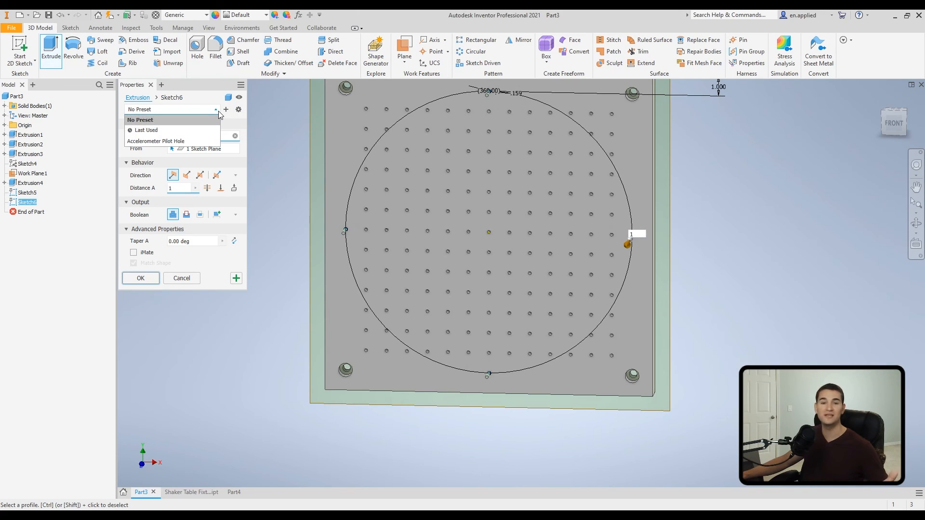
{"action": "left_click", "coordinate": [183, 141]}
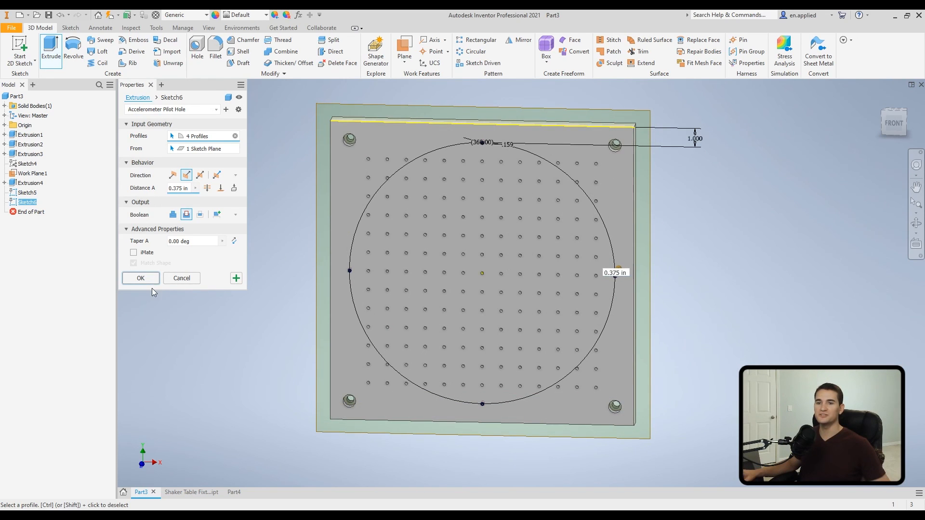
{"action": "left_click", "coordinate": [148, 282]}
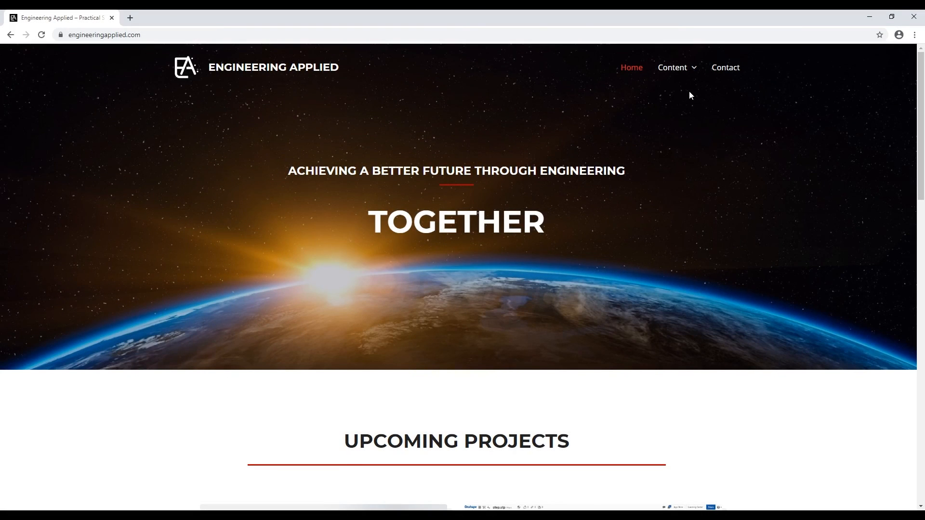
Switch to the web browser, open the Engineering Applied website's contact page and activate the contact form's name field.
{"action": "left_click", "coordinate": [718, 70]}
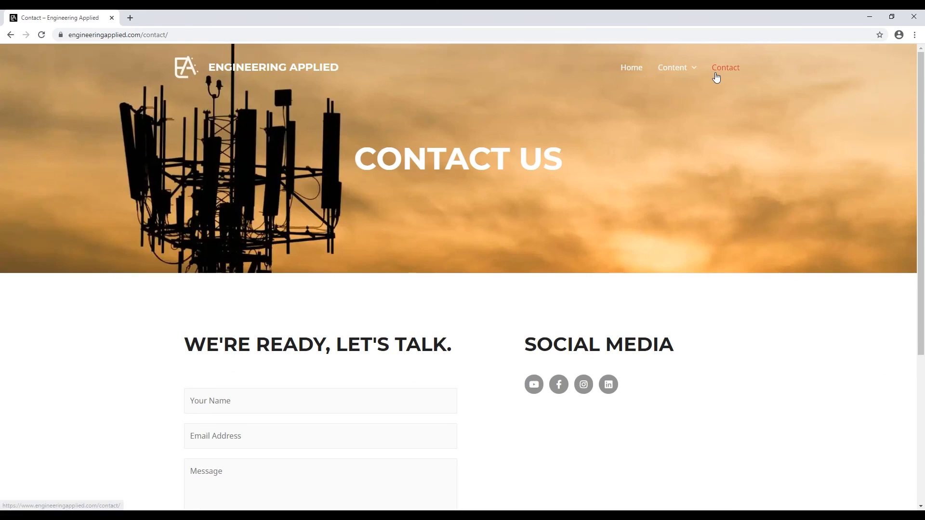
{"action": "scroll", "coordinate": [523, 232], "scroll_direction": "down", "scroll_amount": 1}
{"action": "scroll", "coordinate": [523, 233], "scroll_direction": "down", "scroll_amount": 1}
{"action": "left_click", "coordinate": [287, 318]}
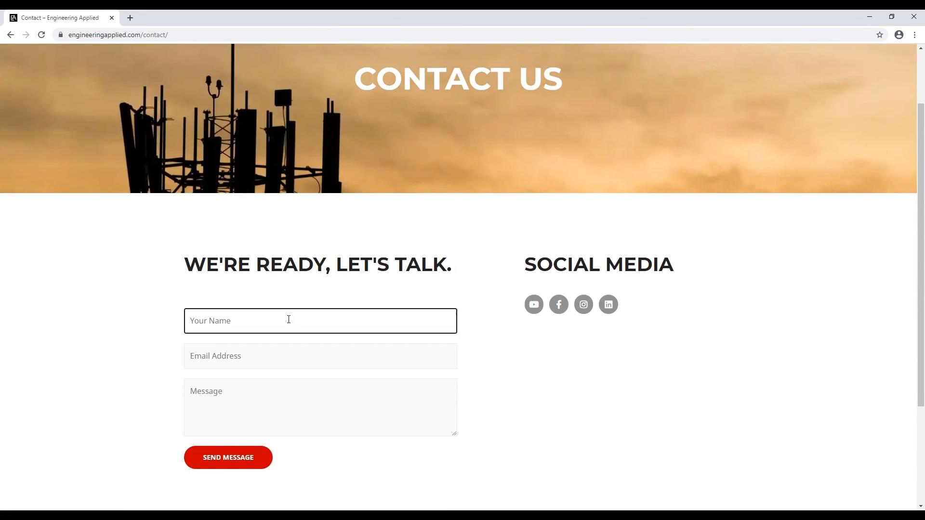